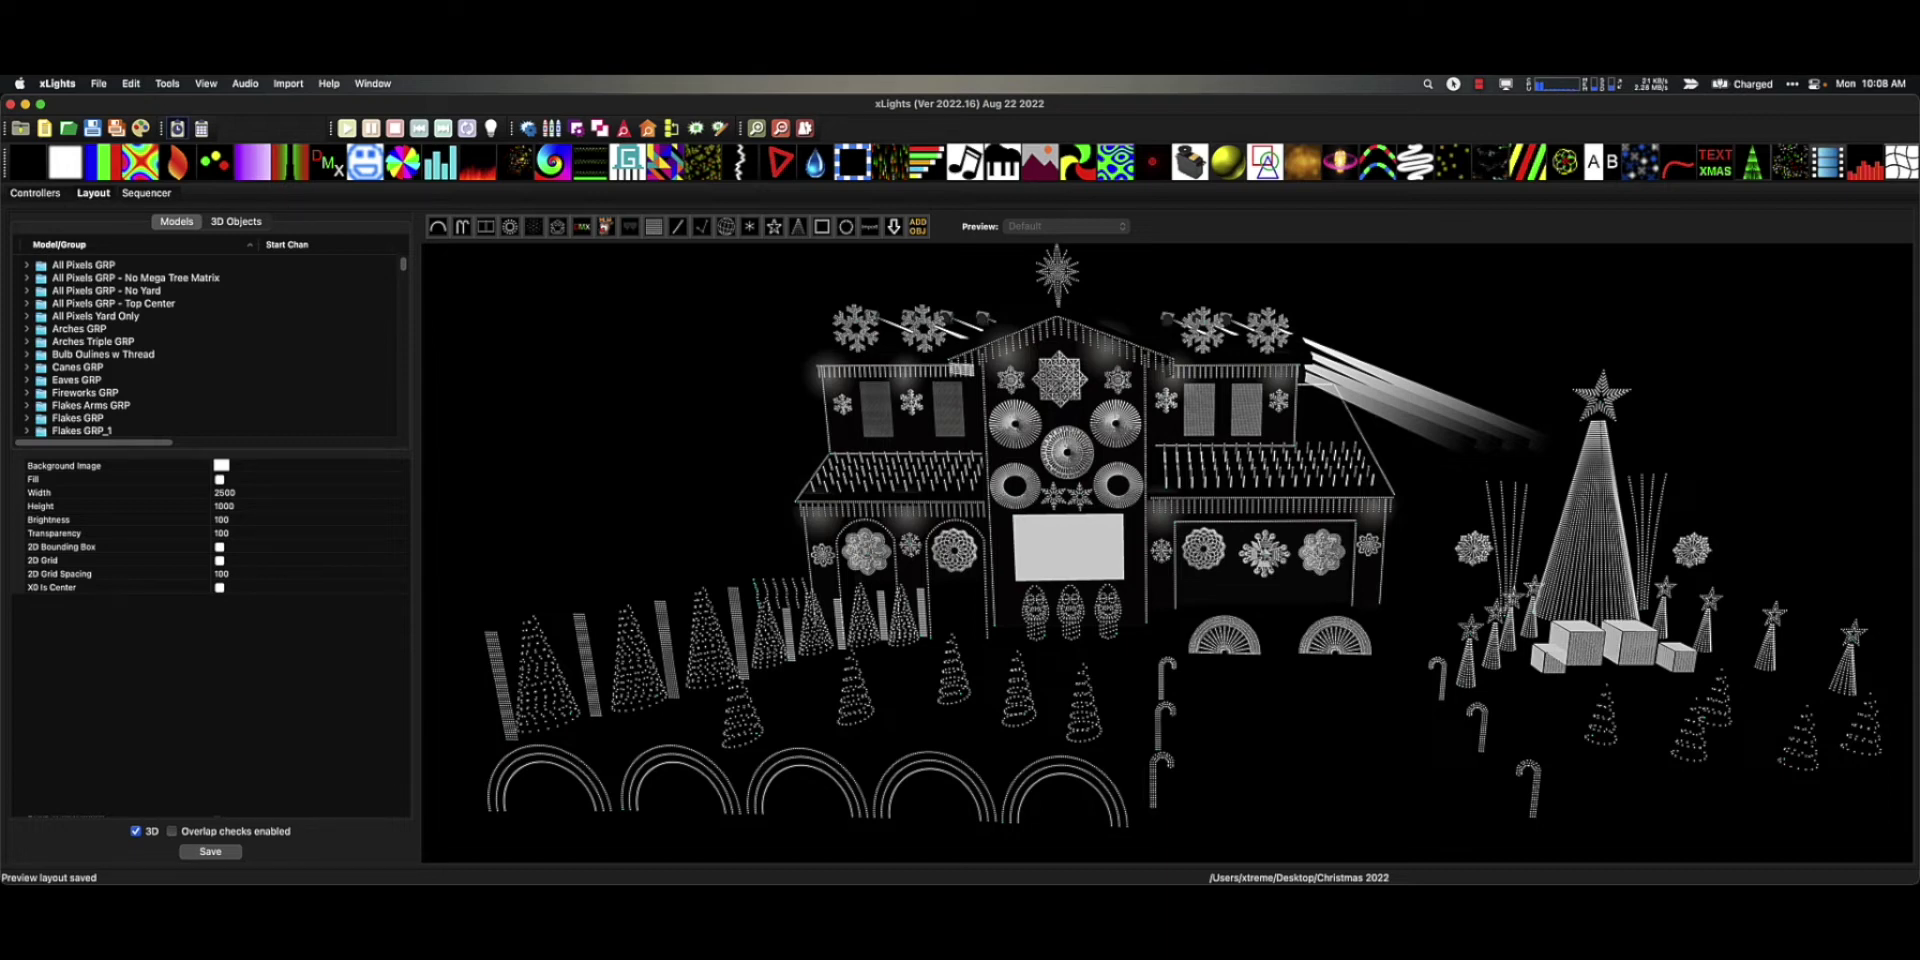
# Drag the Chrome window with the xlights.org 2022.16 release notes over the house layout
pyautogui.moveTo(1915, 395); pyautogui.dragTo(1060, 222)
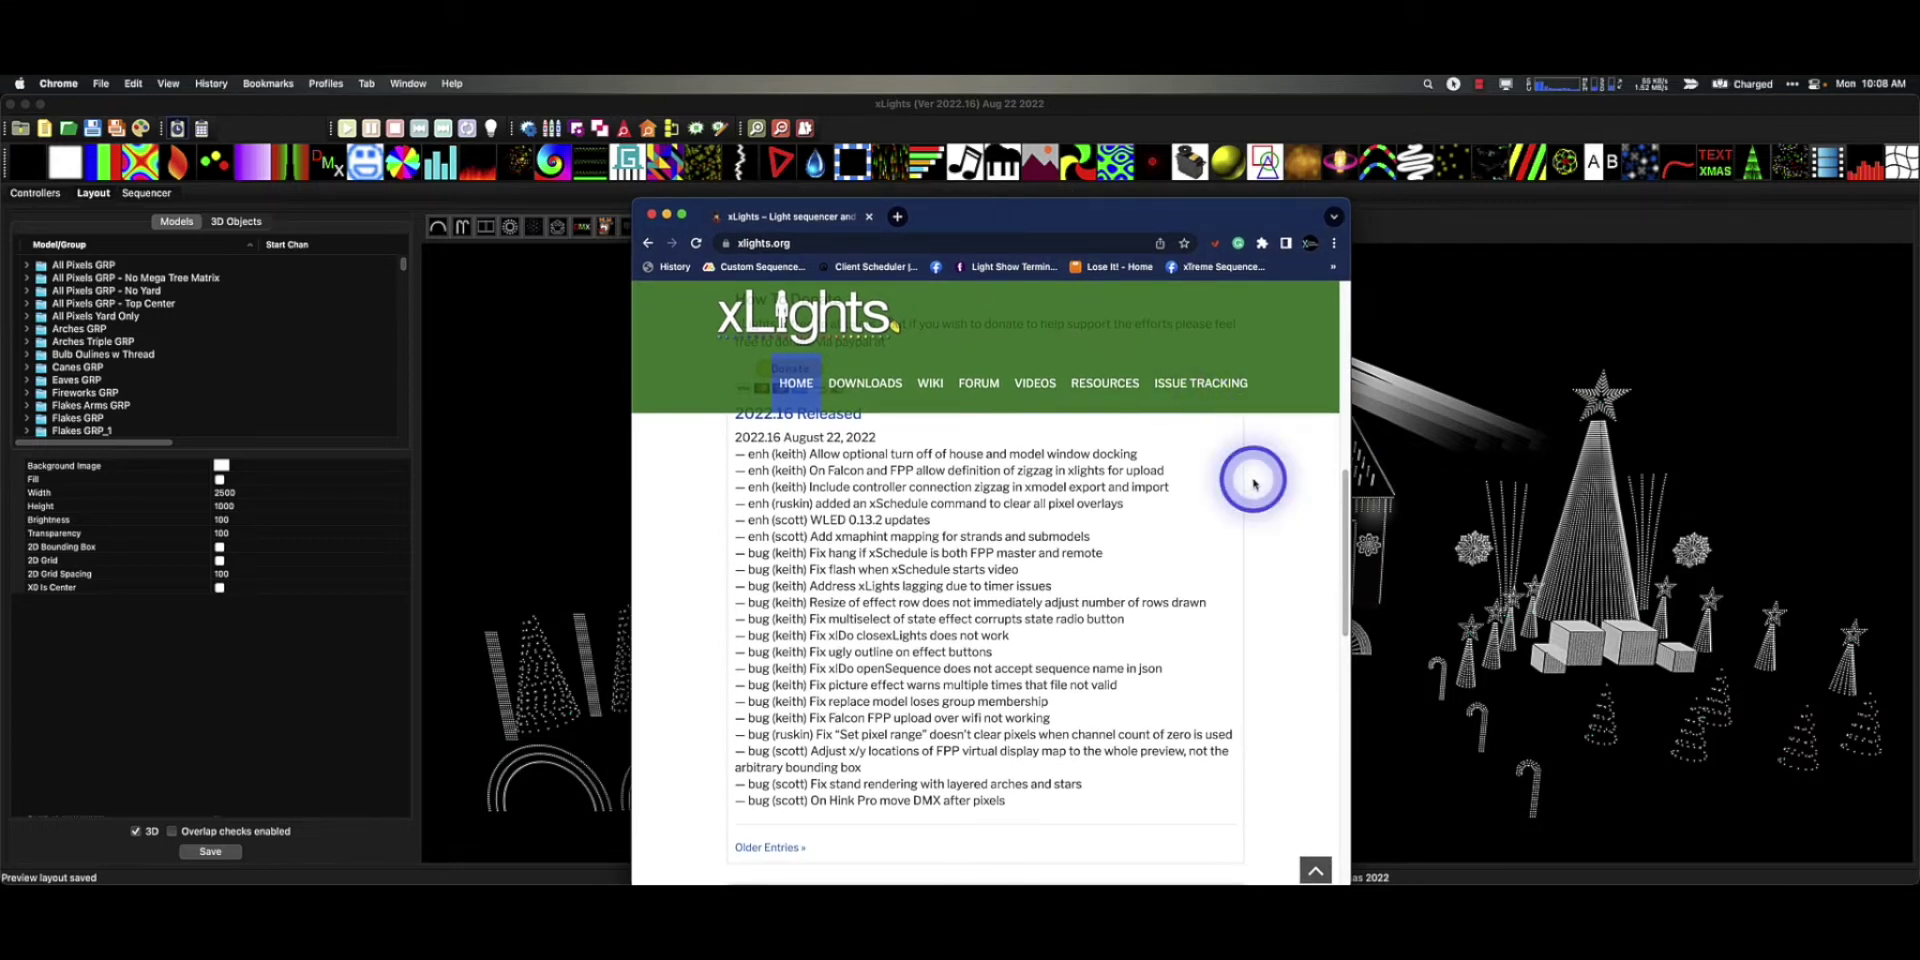
# Scroll through the 2022.16 release notes, then minimize Chrome to reveal the house layout
pyautogui.scroll(-1, 970, 590)
pyautogui.scroll(2, 975, 600)
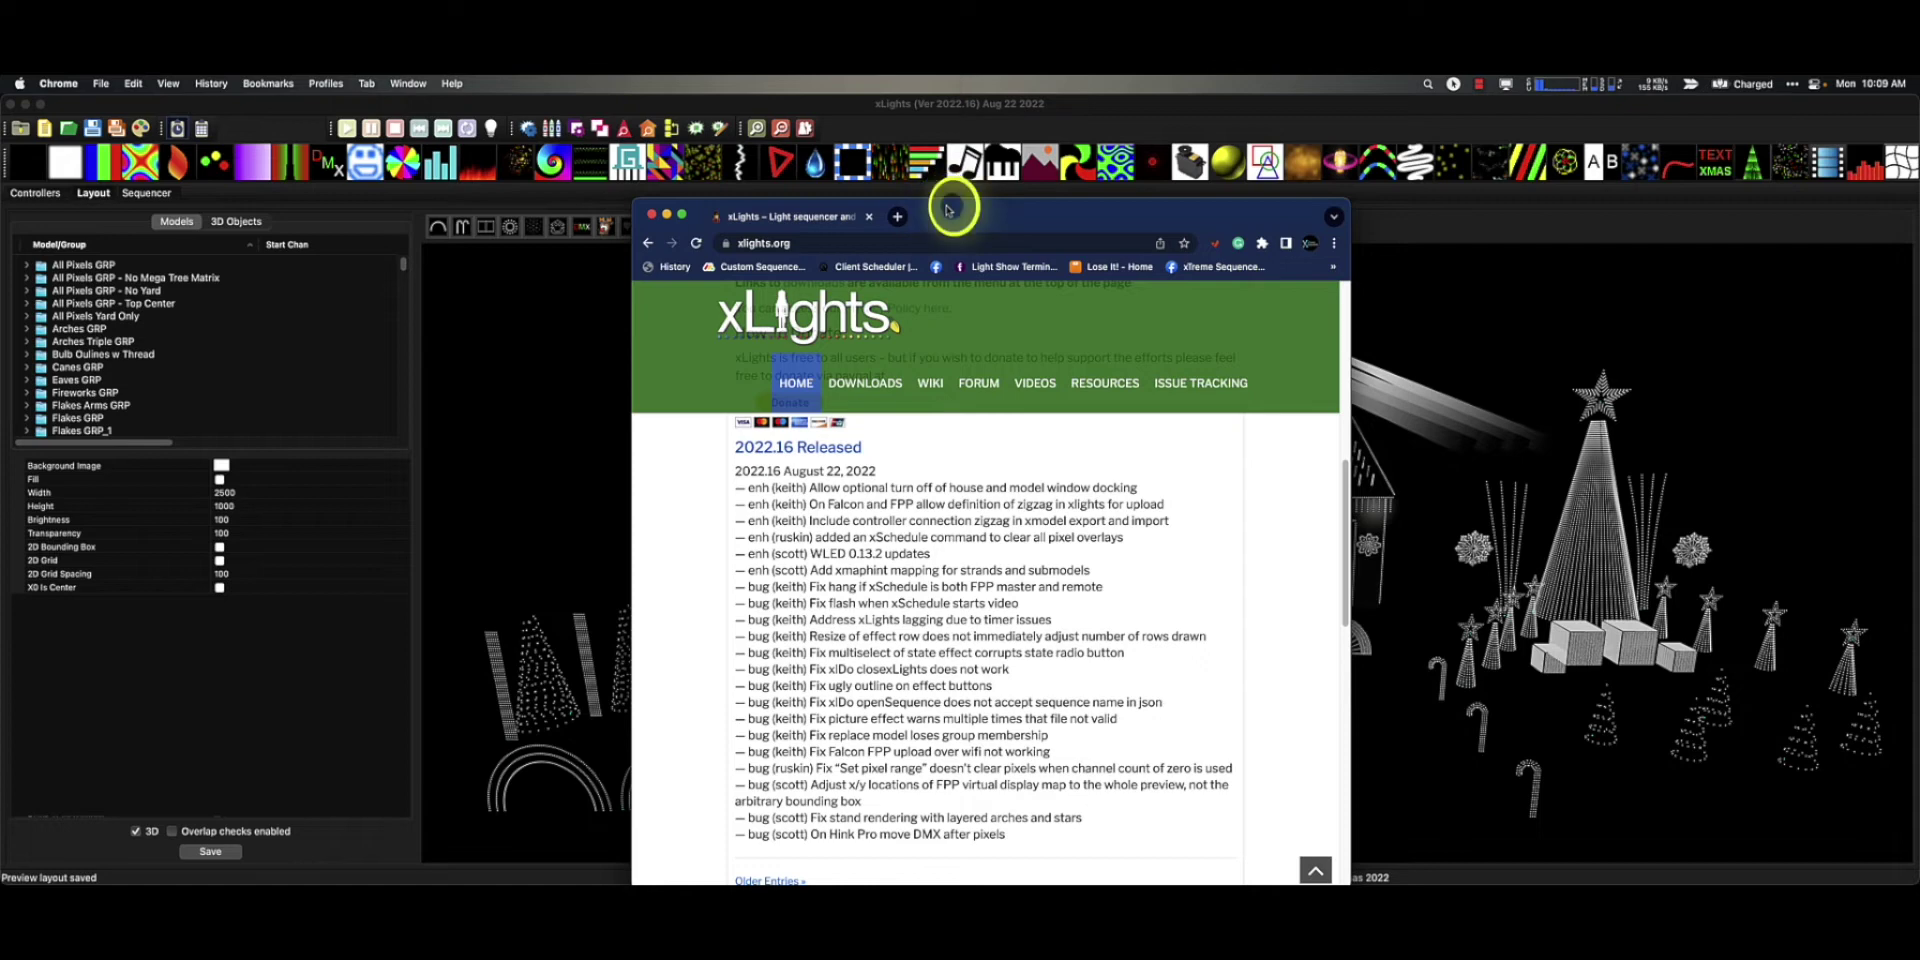
pyautogui.moveTo(947, 210); pyautogui.dragTo(952, 233)
pyautogui.press('super+m')
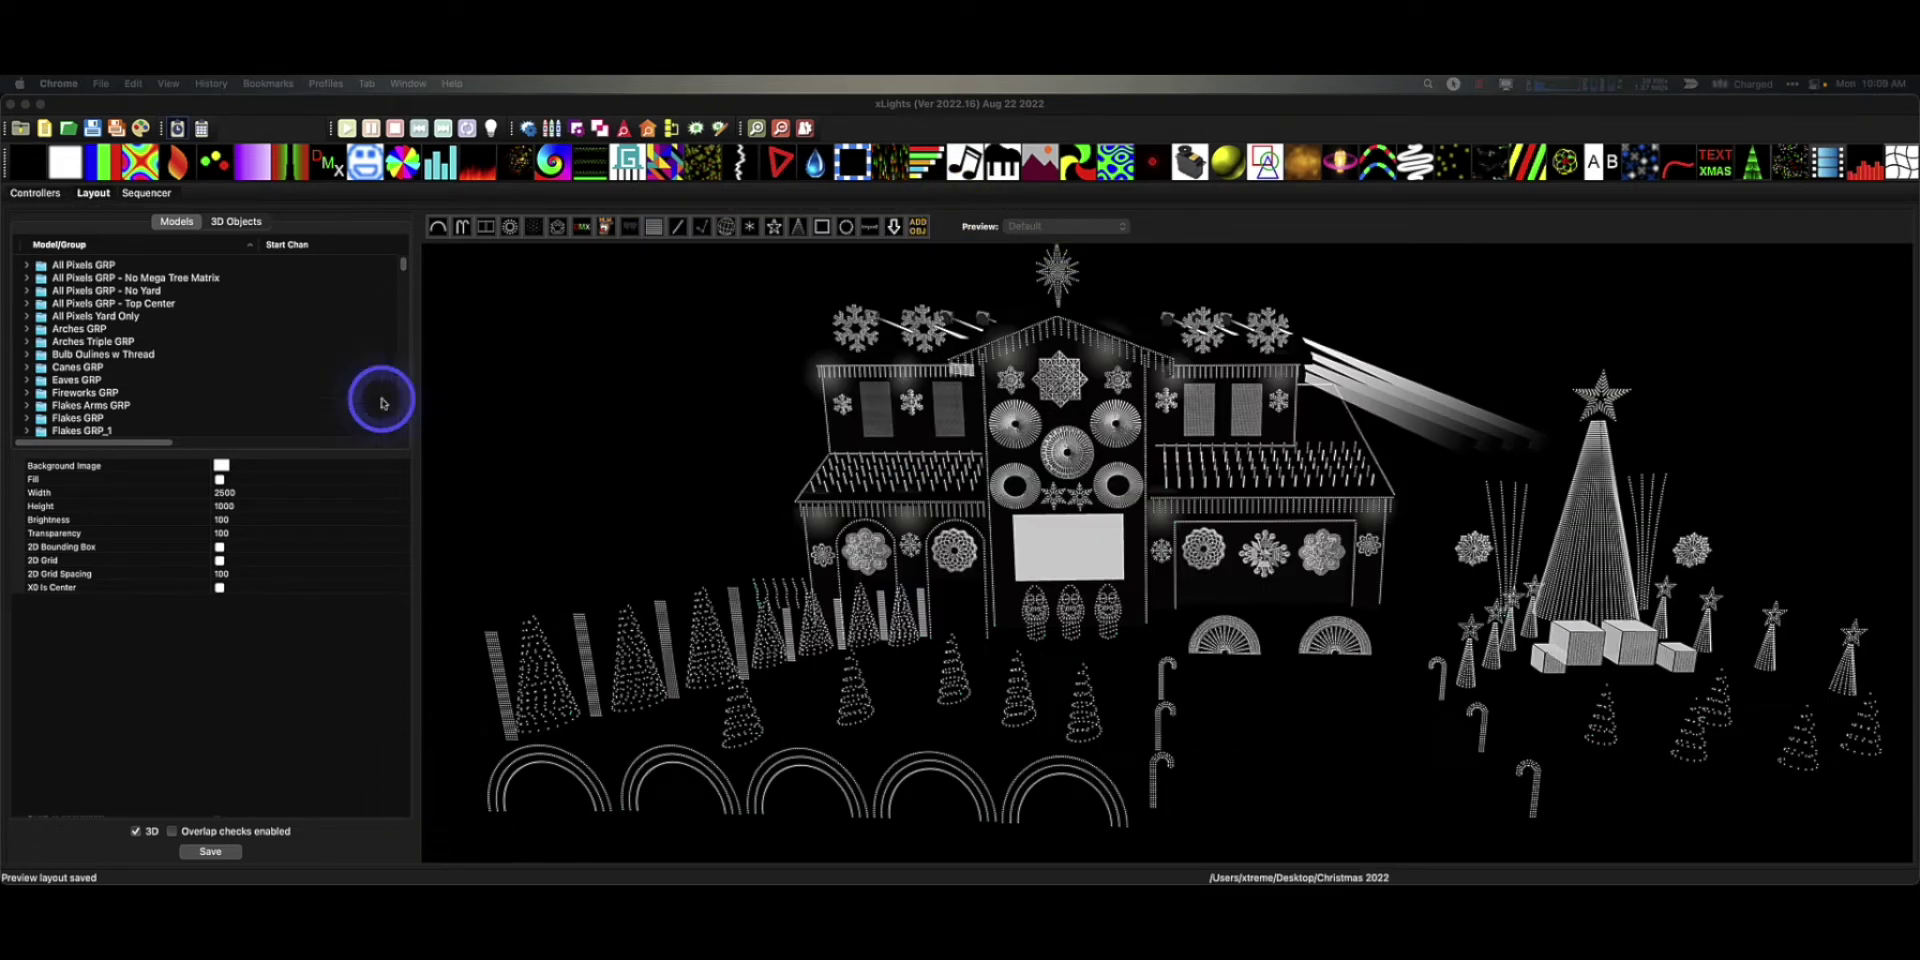
# Switch xLights to the Sequencer tab and move the House Preview panel
pyautogui.click(146, 192)
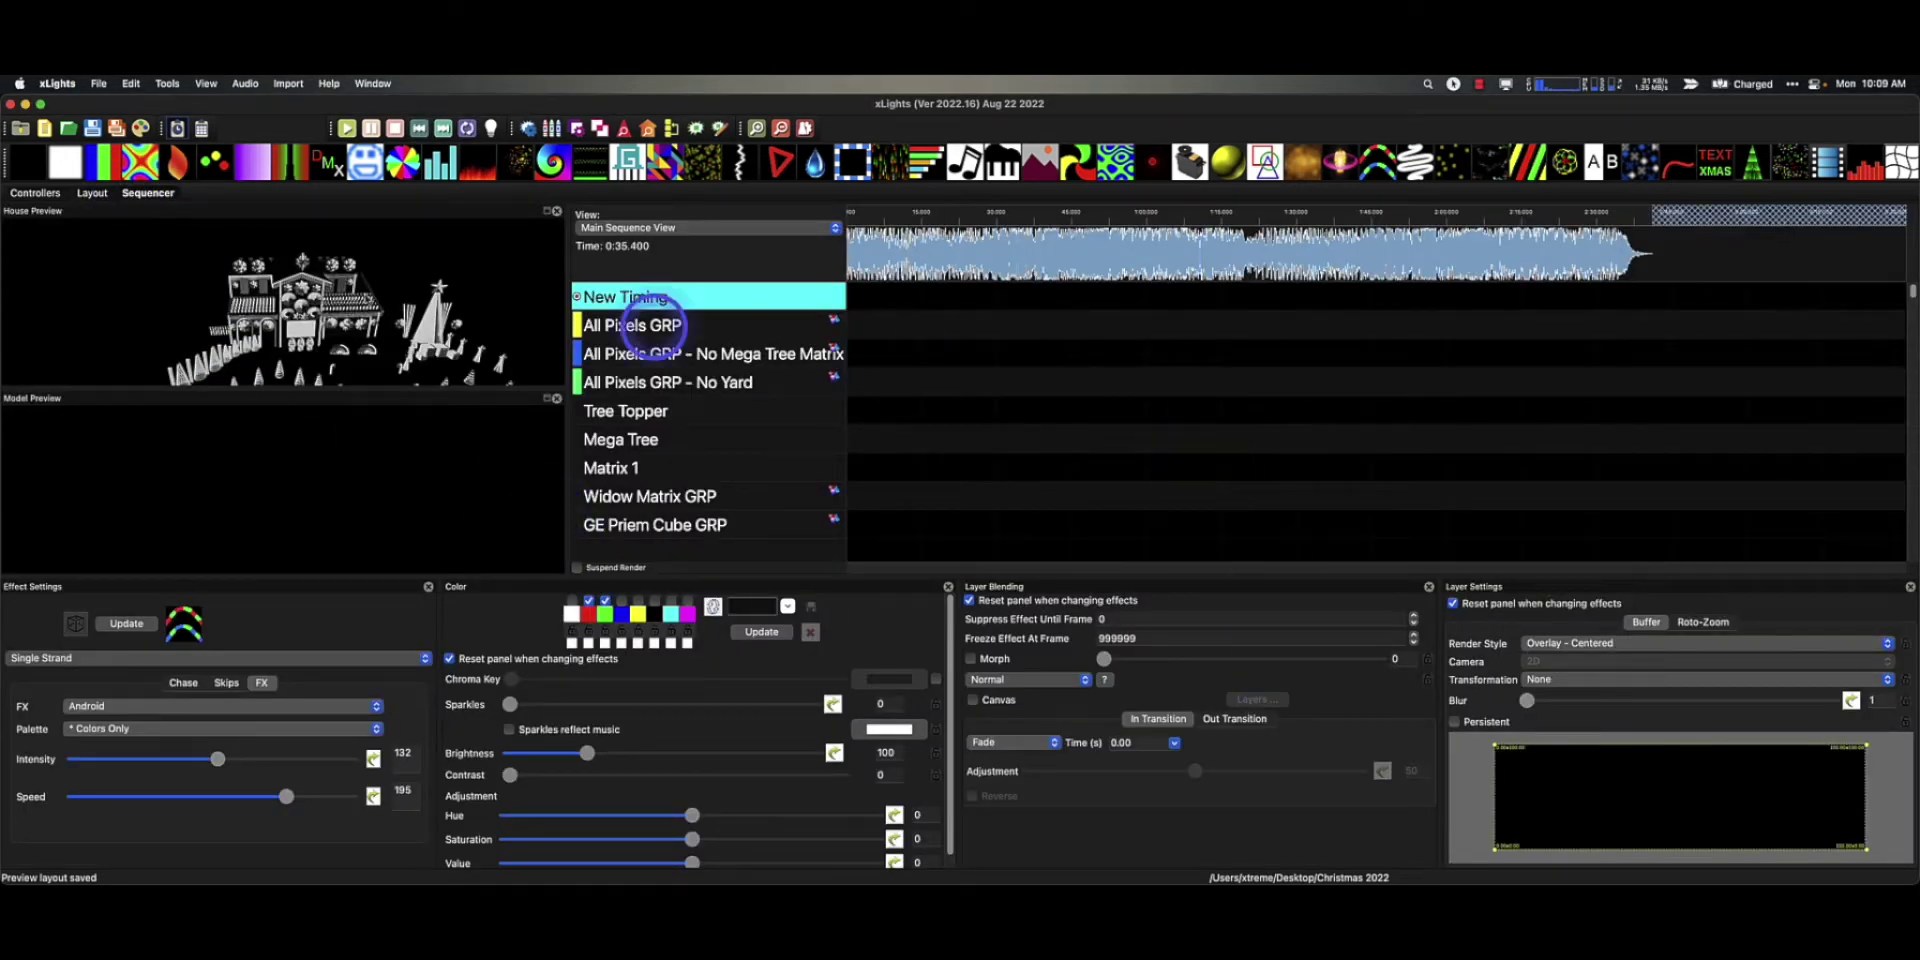
pyautogui.moveTo(286, 212); pyautogui.dragTo(183, 332)
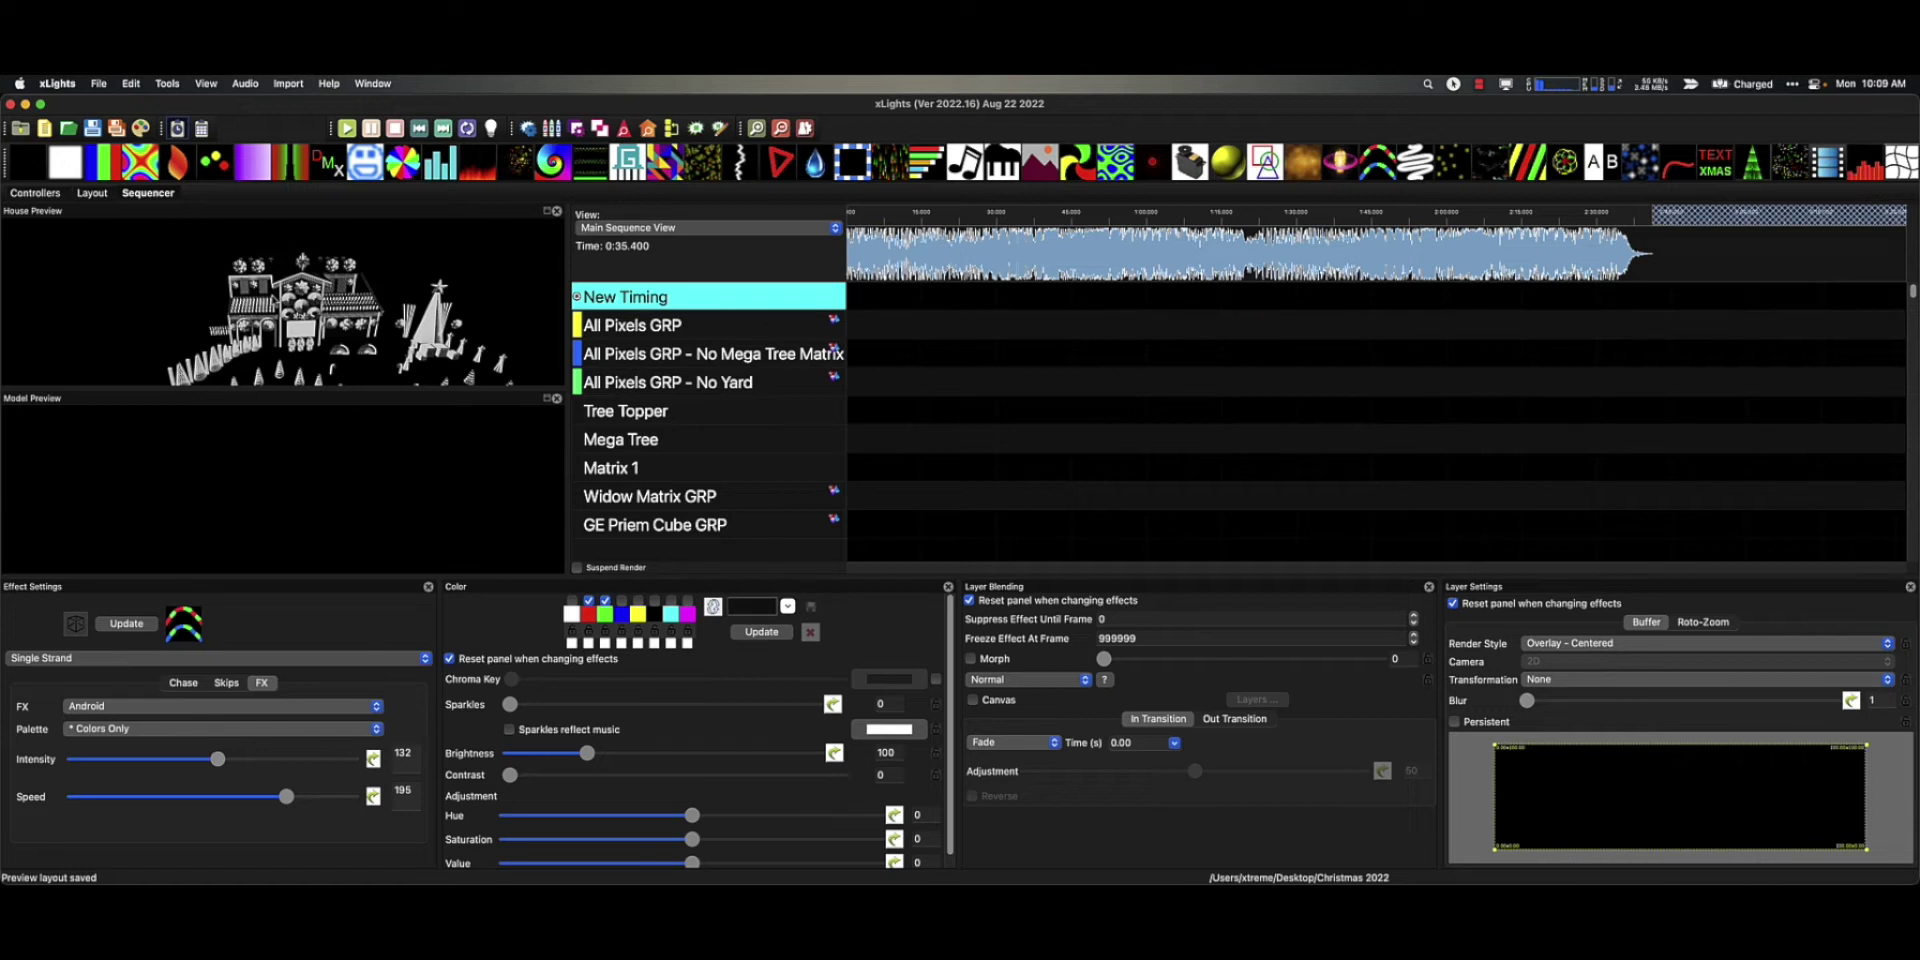
# Load the EUTraining perspective from View > Perspectives
pyautogui.click(200, 84)
pyautogui.moveTo(275, 221)
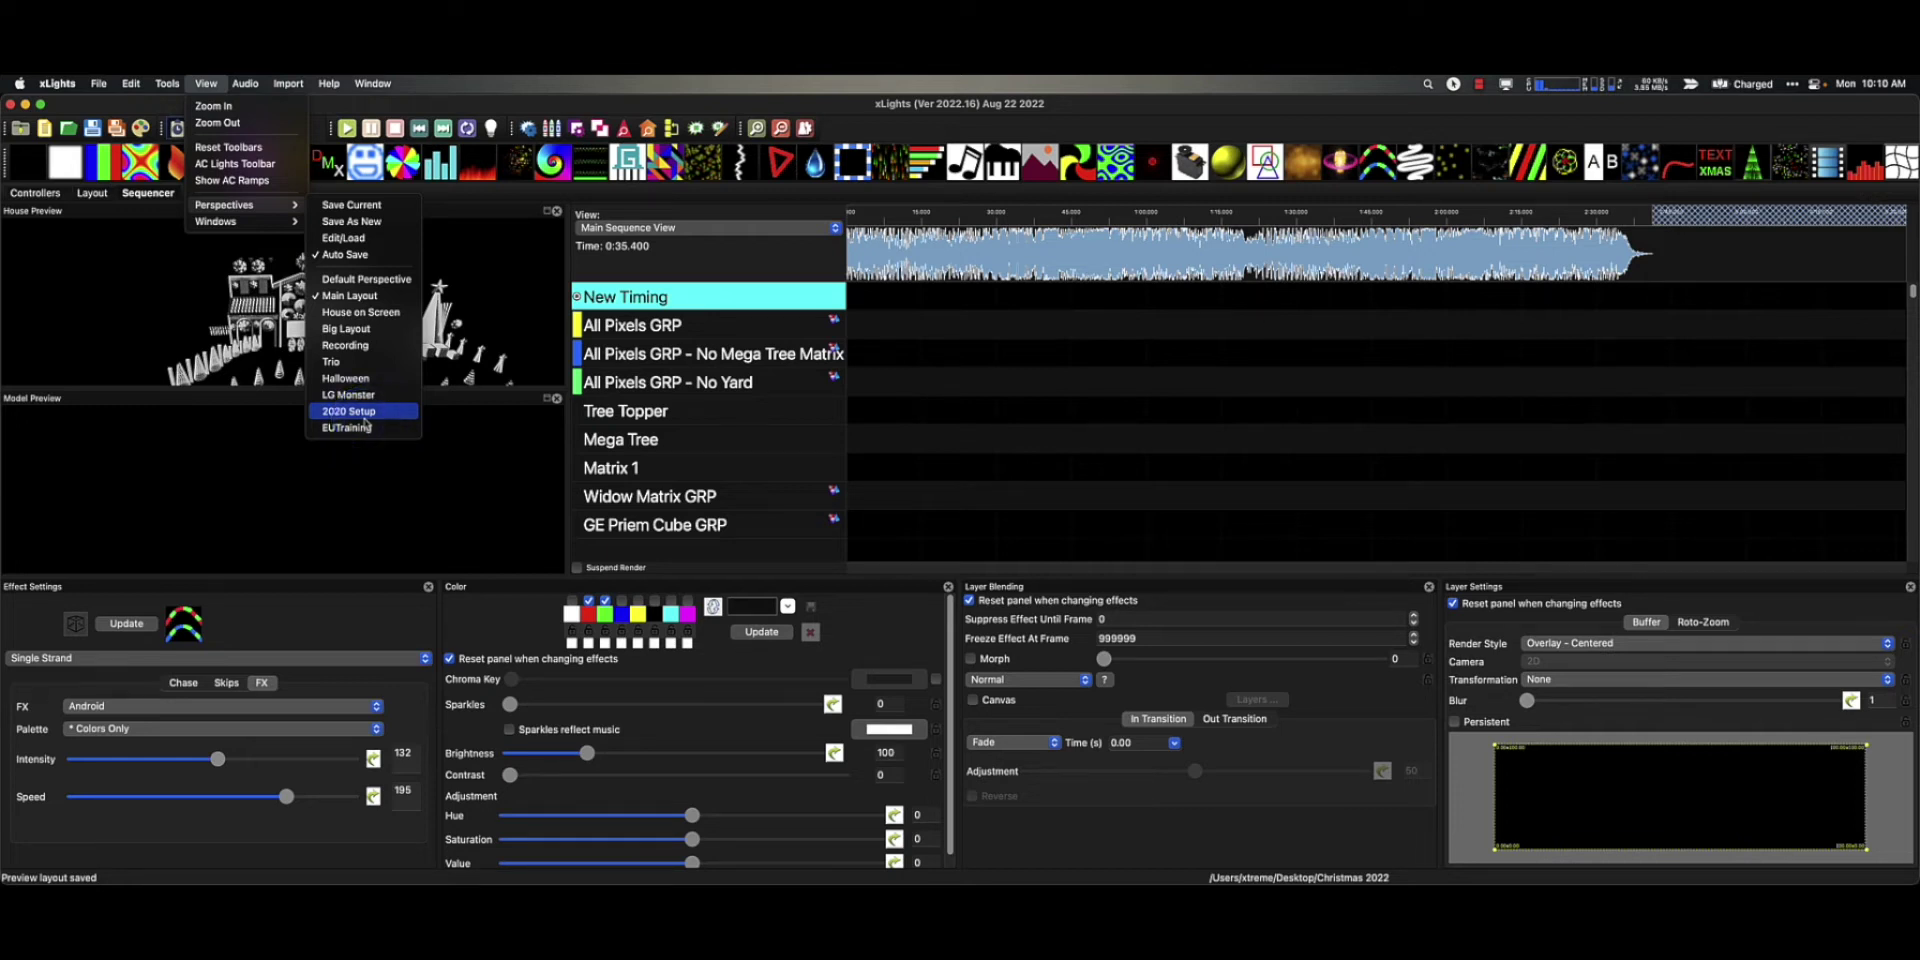
pyautogui.moveTo(366, 425); pyautogui.dragTo(378, 438)
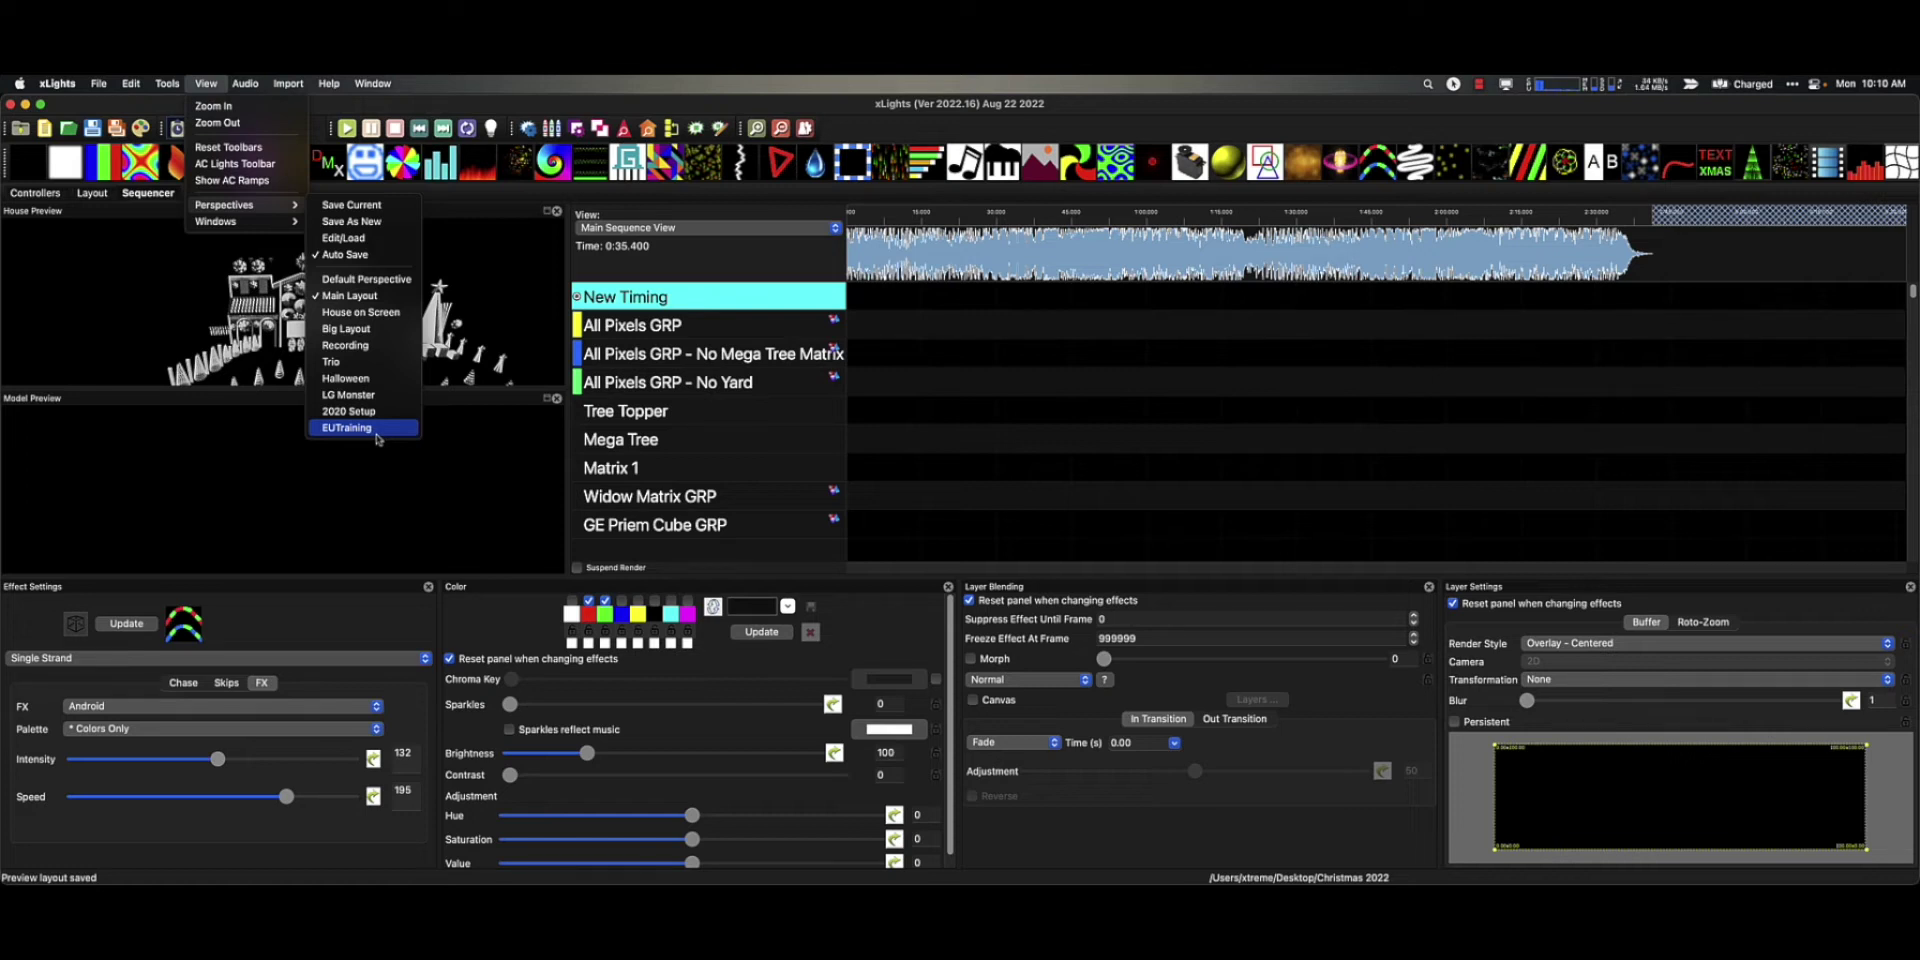
pyautogui.click(376, 432)
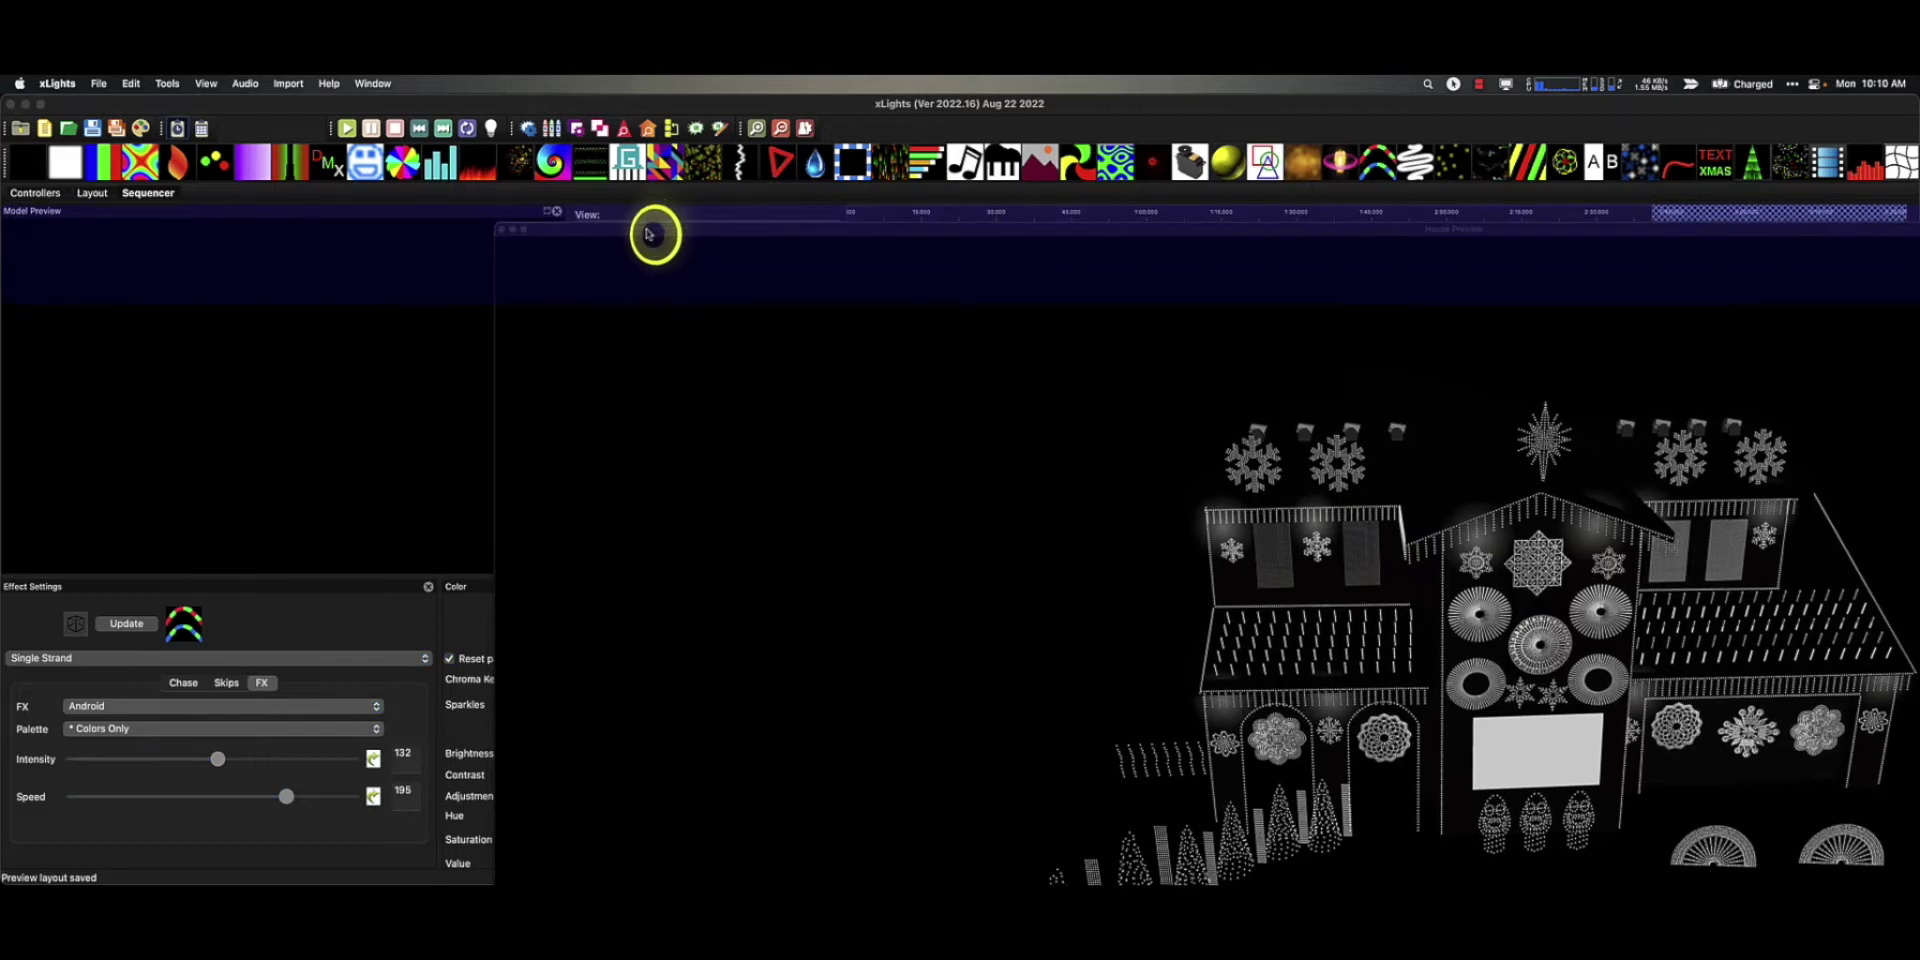
# Drag the floating House Preview back into its docked place, then bring Chrome back up
pyautogui.moveTo(656, 227); pyautogui.dragTo(212, 279)
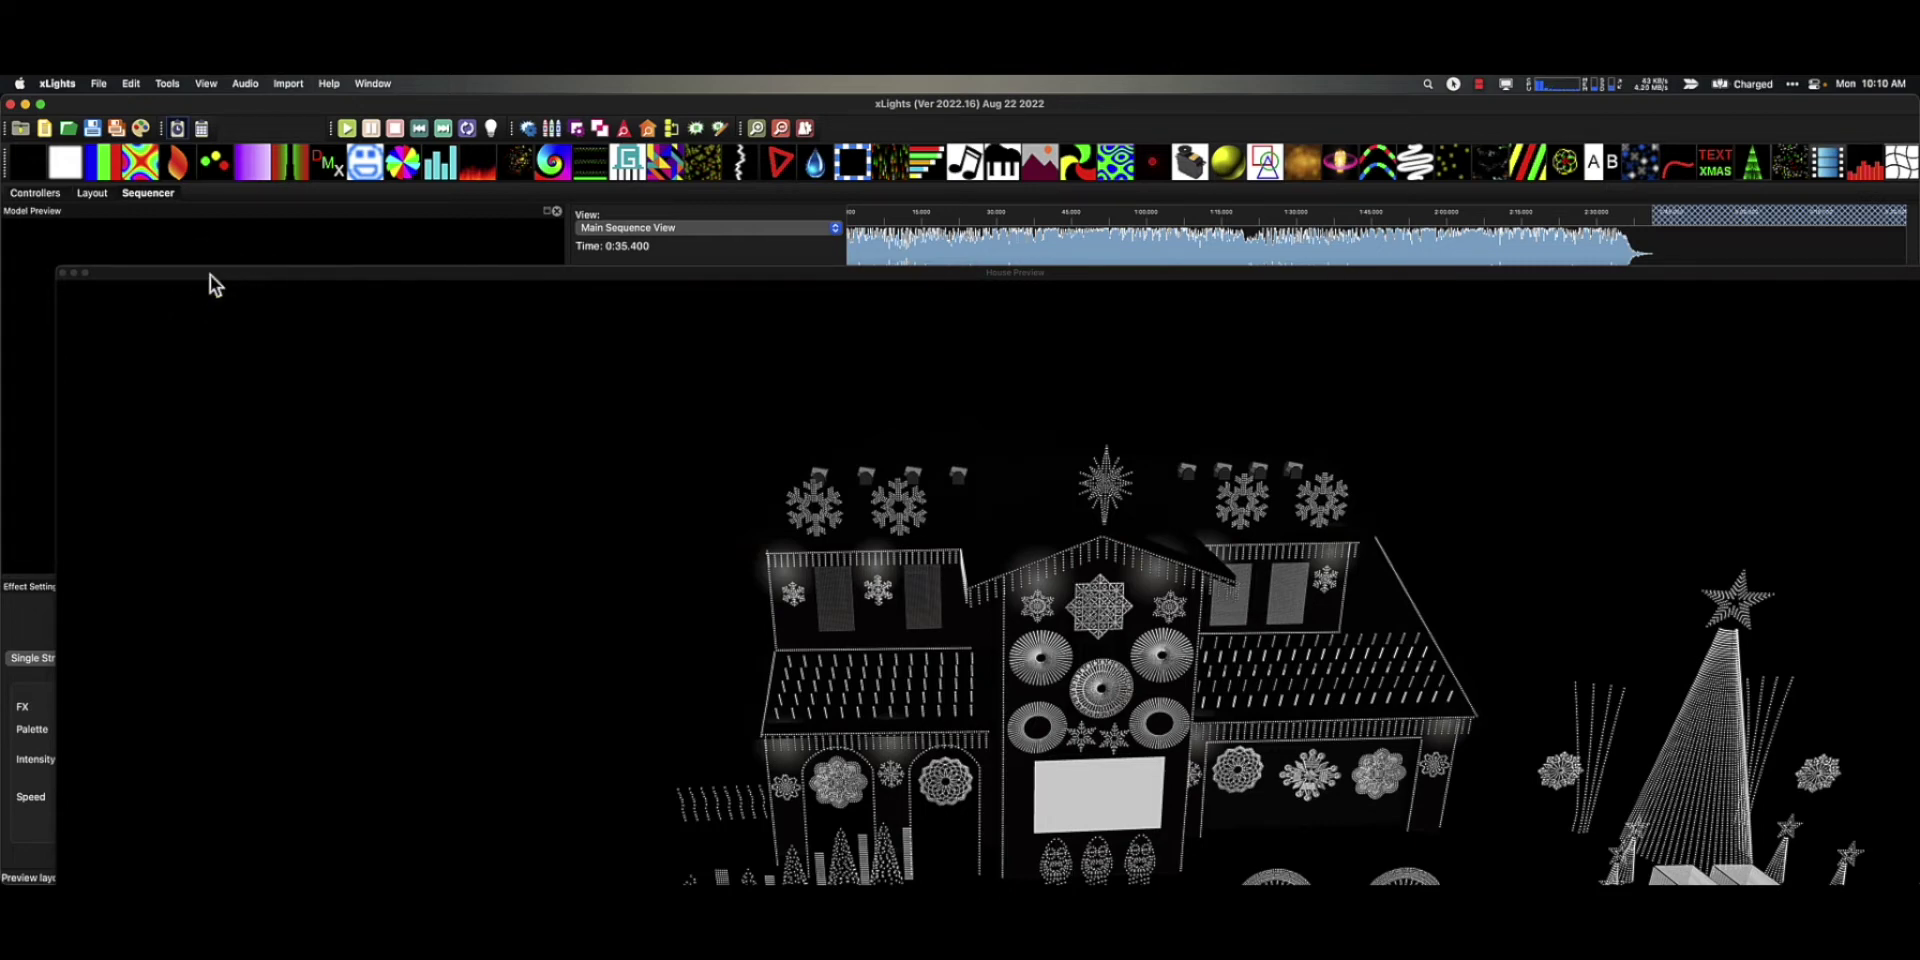
pyautogui.moveTo(210, 274); pyautogui.dragTo(349, 262)
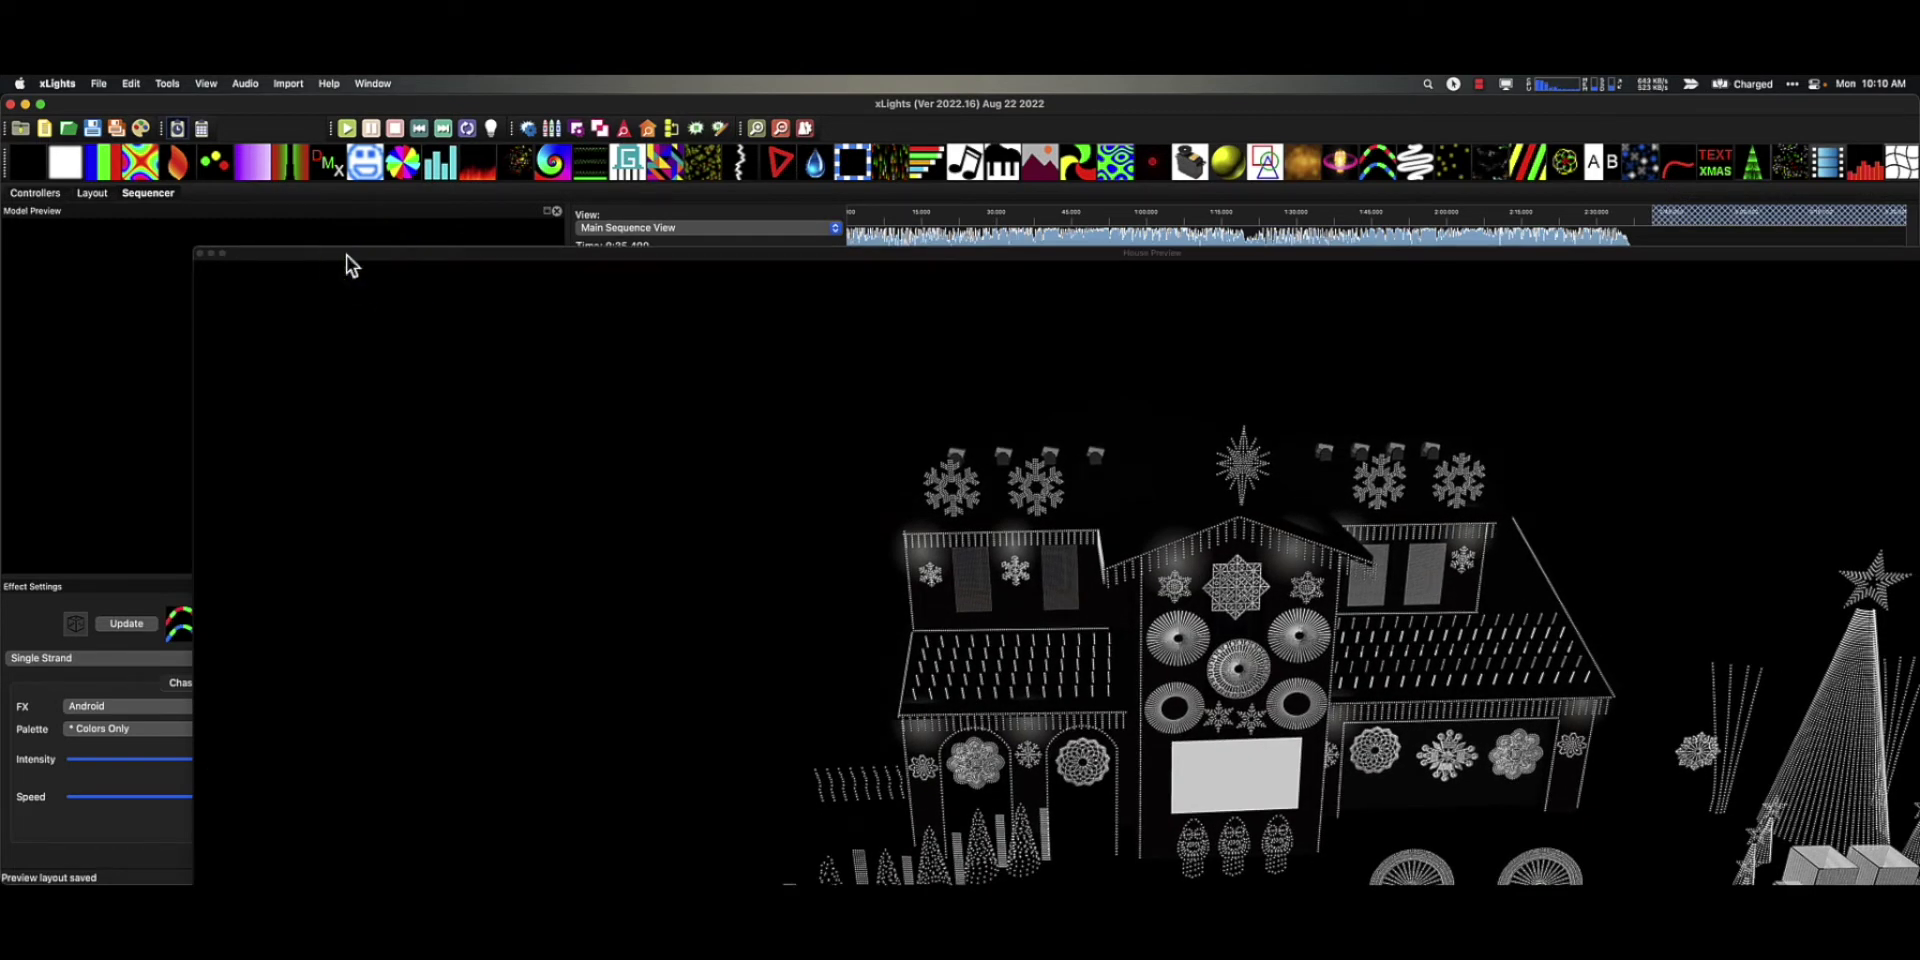
pyautogui.moveTo(347, 256); pyautogui.dragTo(250, 351)
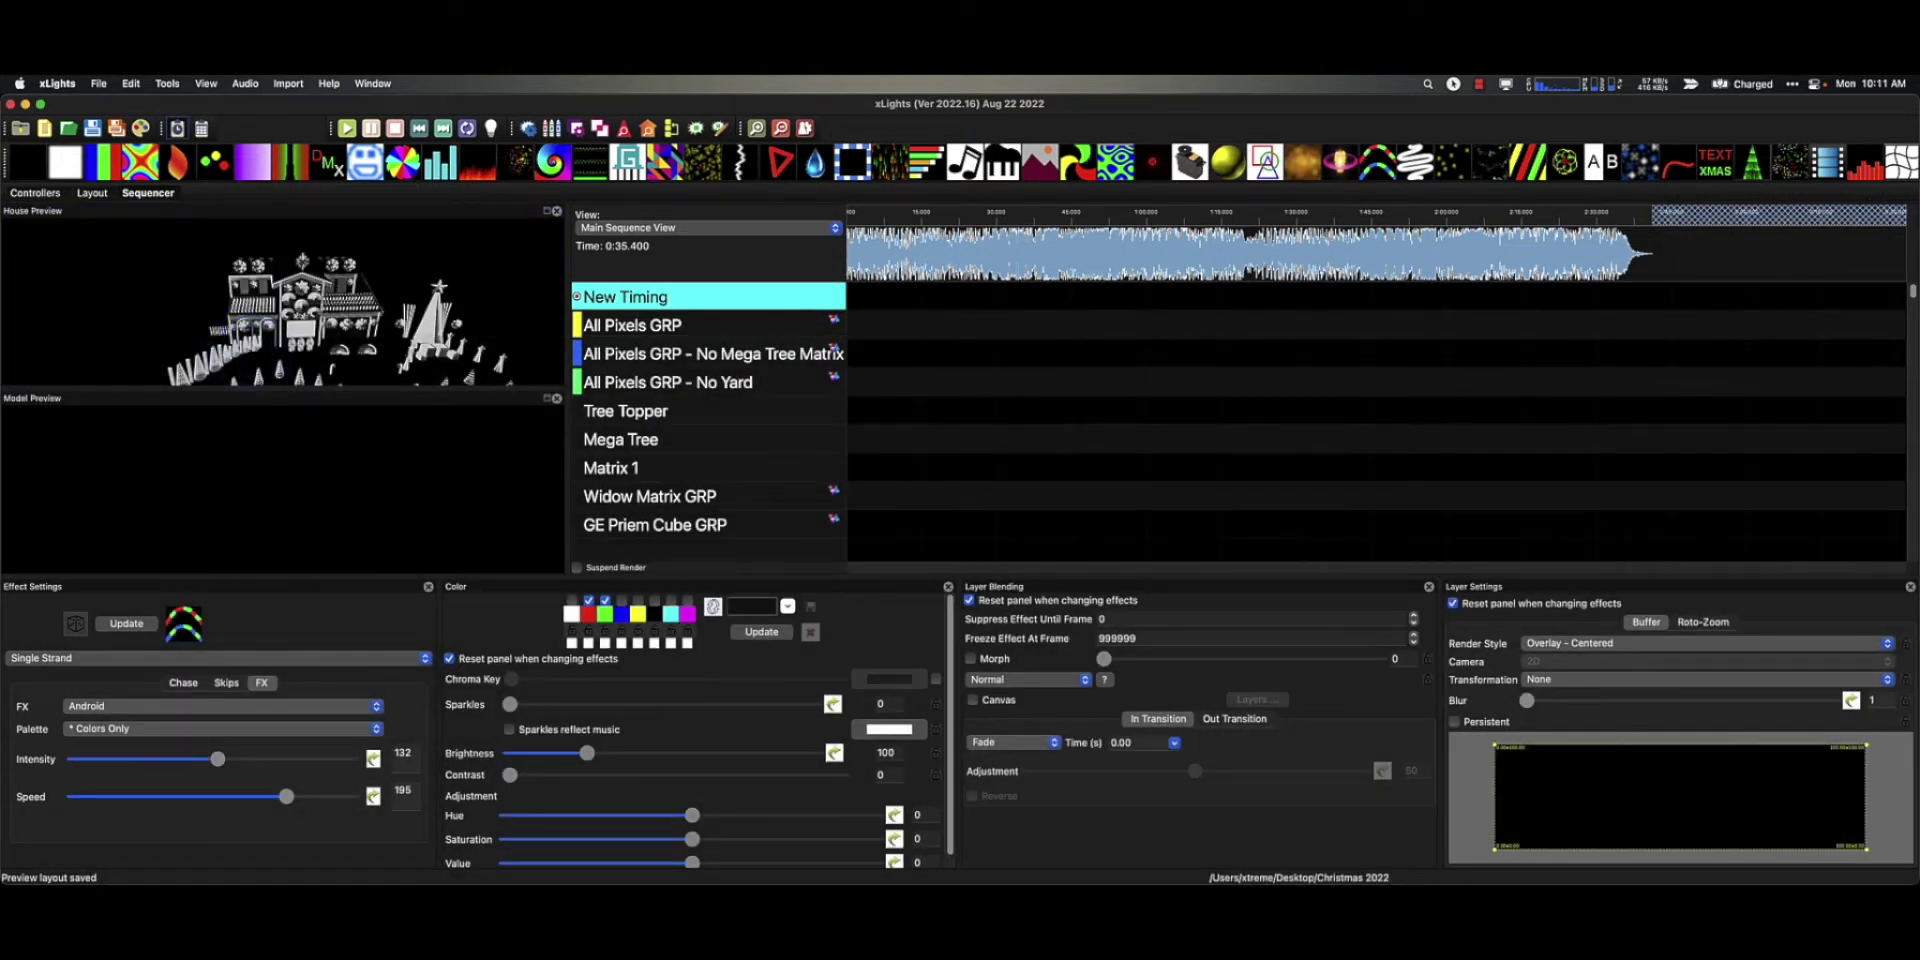
pyautogui.press('super+Tab')
# Reposition the Chrome window, read the release notes, then hide it to show the Sequencer
pyautogui.moveTo(1437, 140); pyautogui.dragTo(1293, 158)
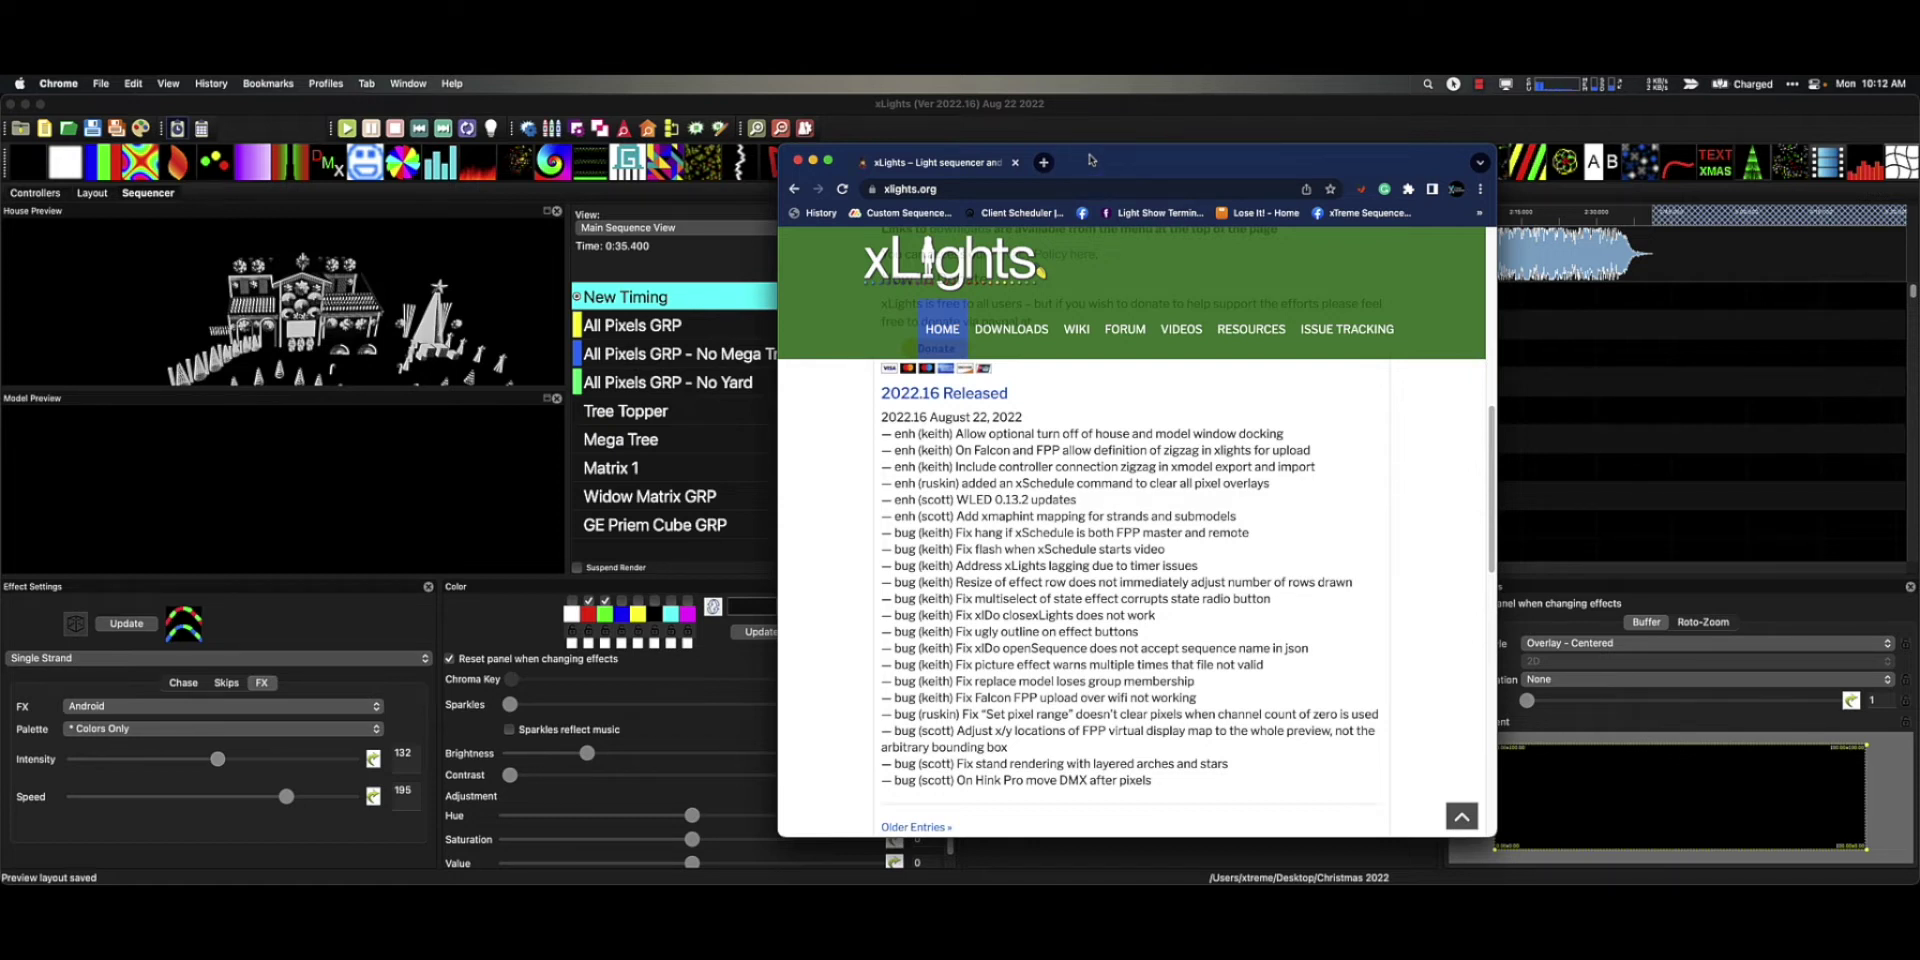
pyautogui.doubleClick(1091, 160)
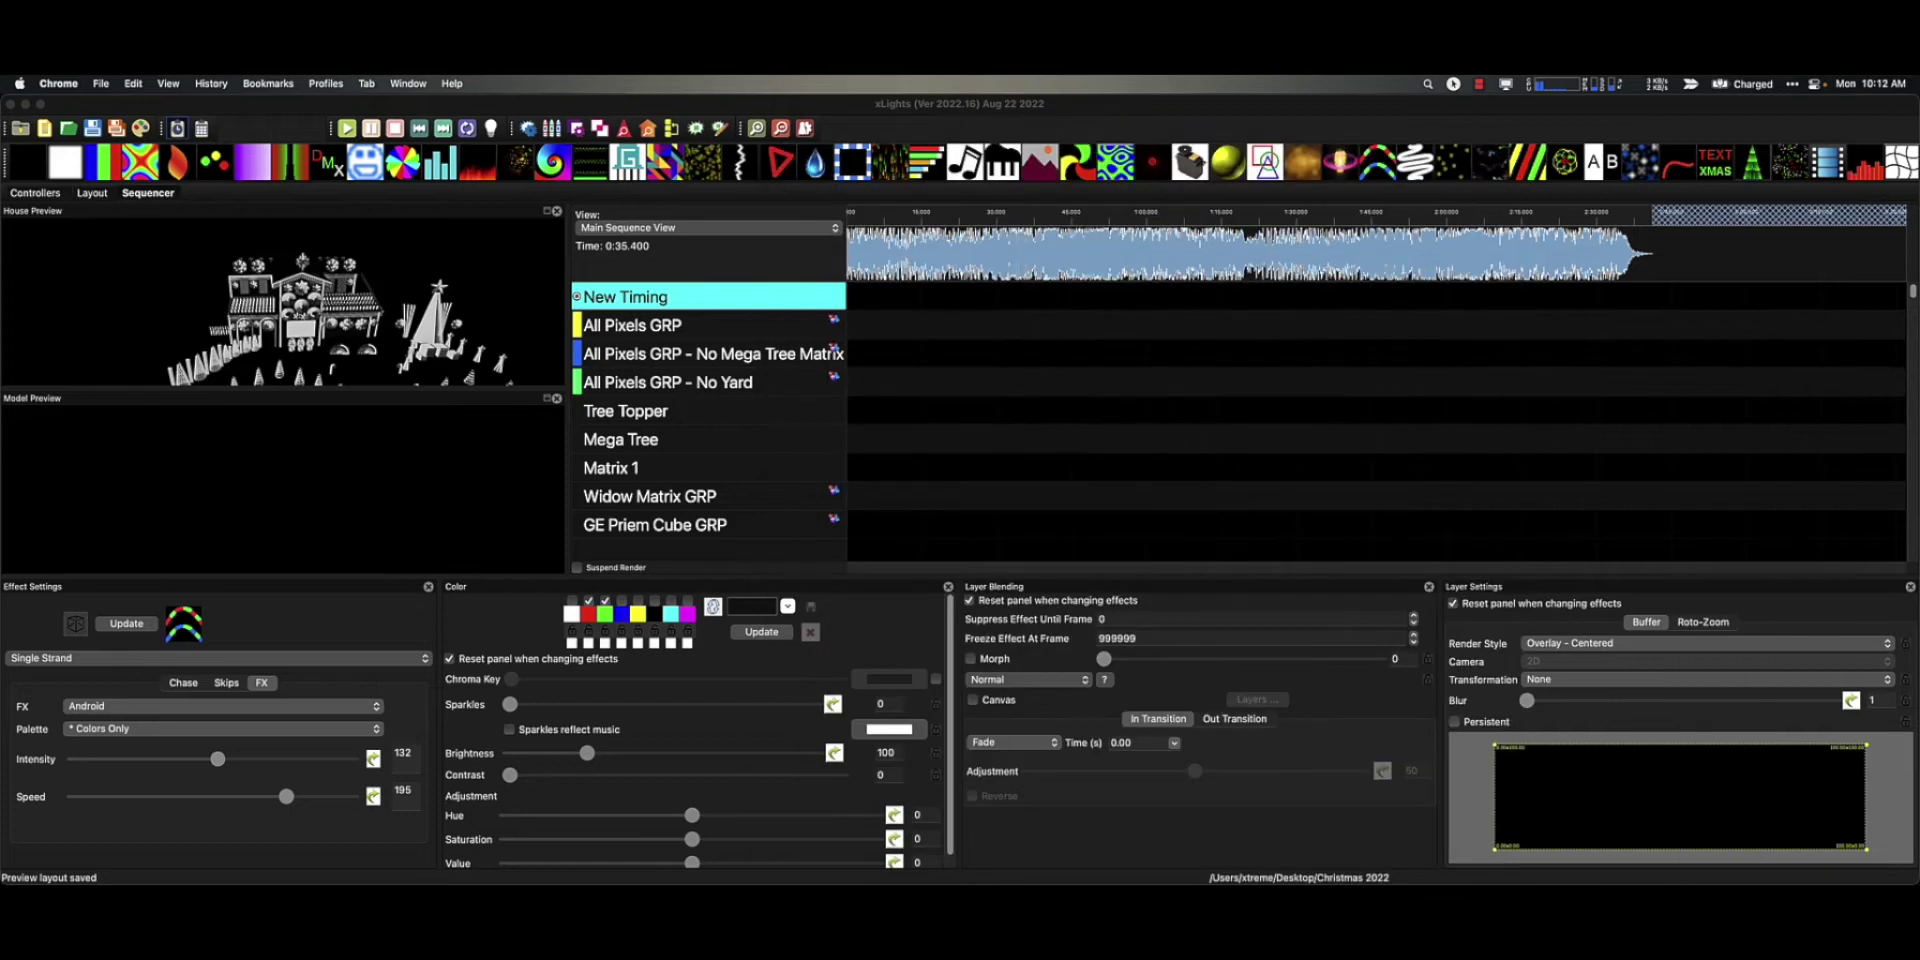
# On the Layout tab, select Window Matix 1 and check its # Strings, Nodes/String and Strands/String help
pyautogui.click(94, 194)
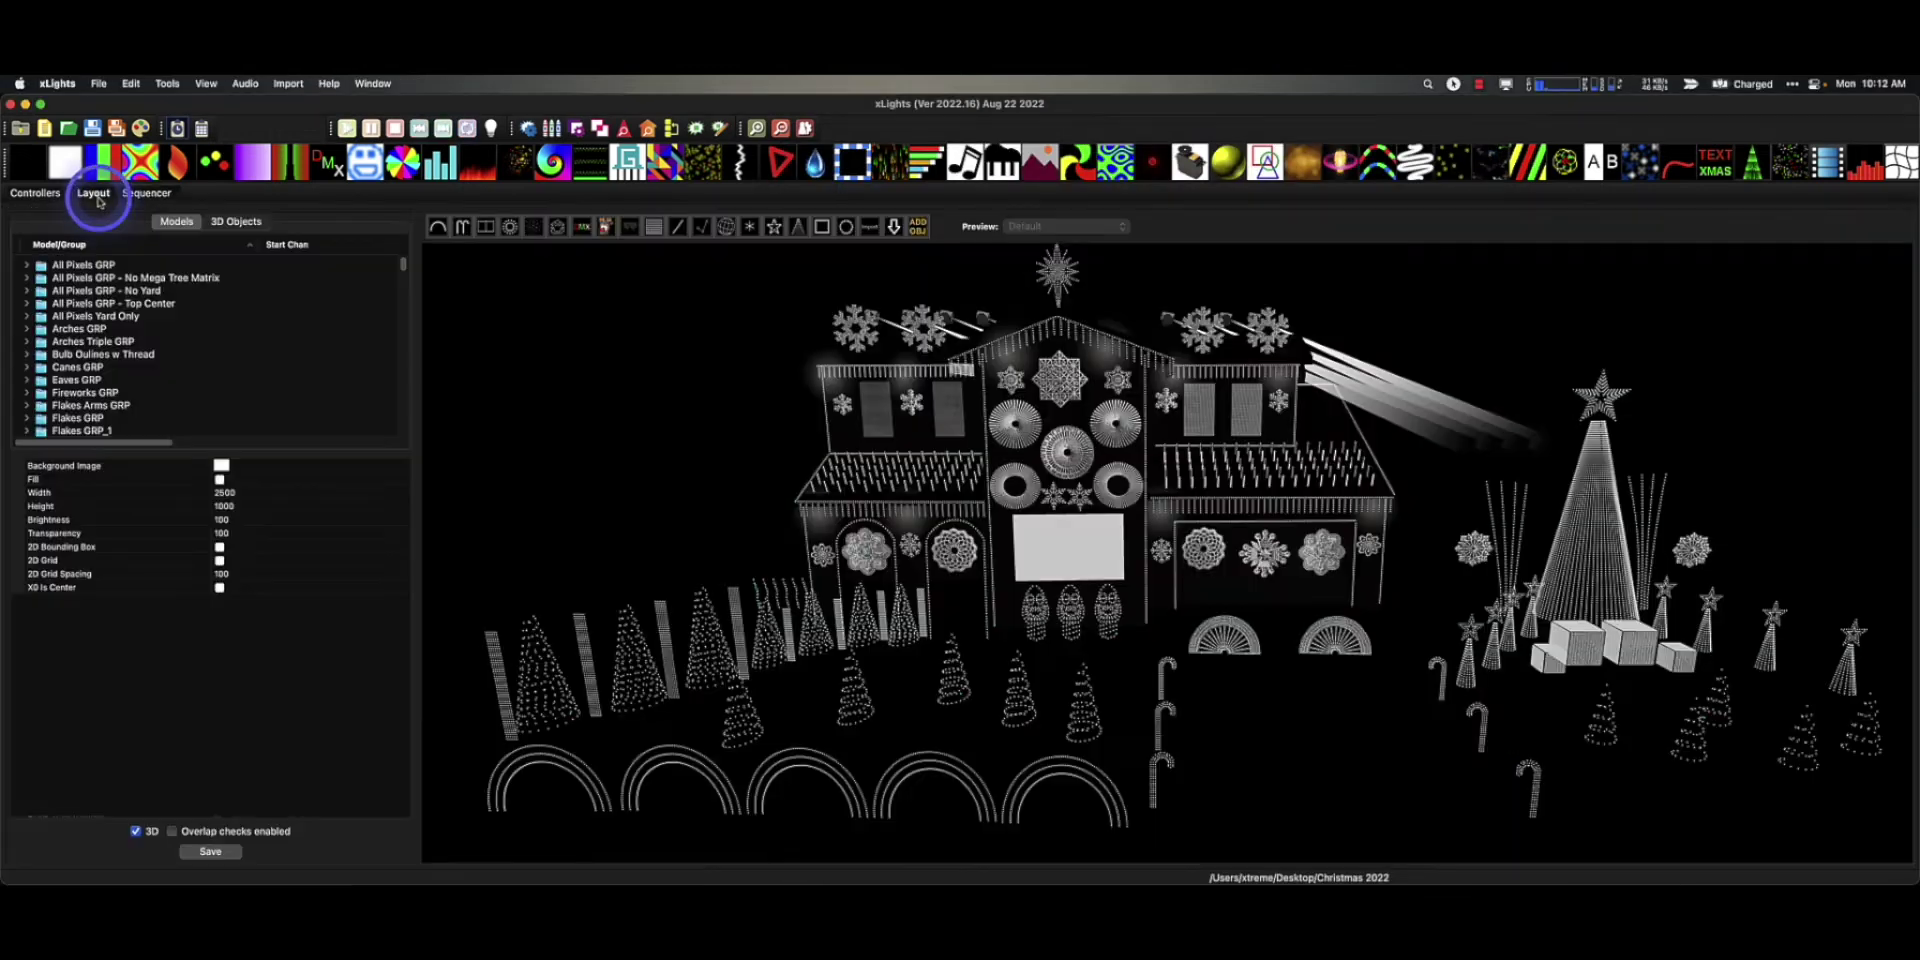
pyautogui.click(898, 424)
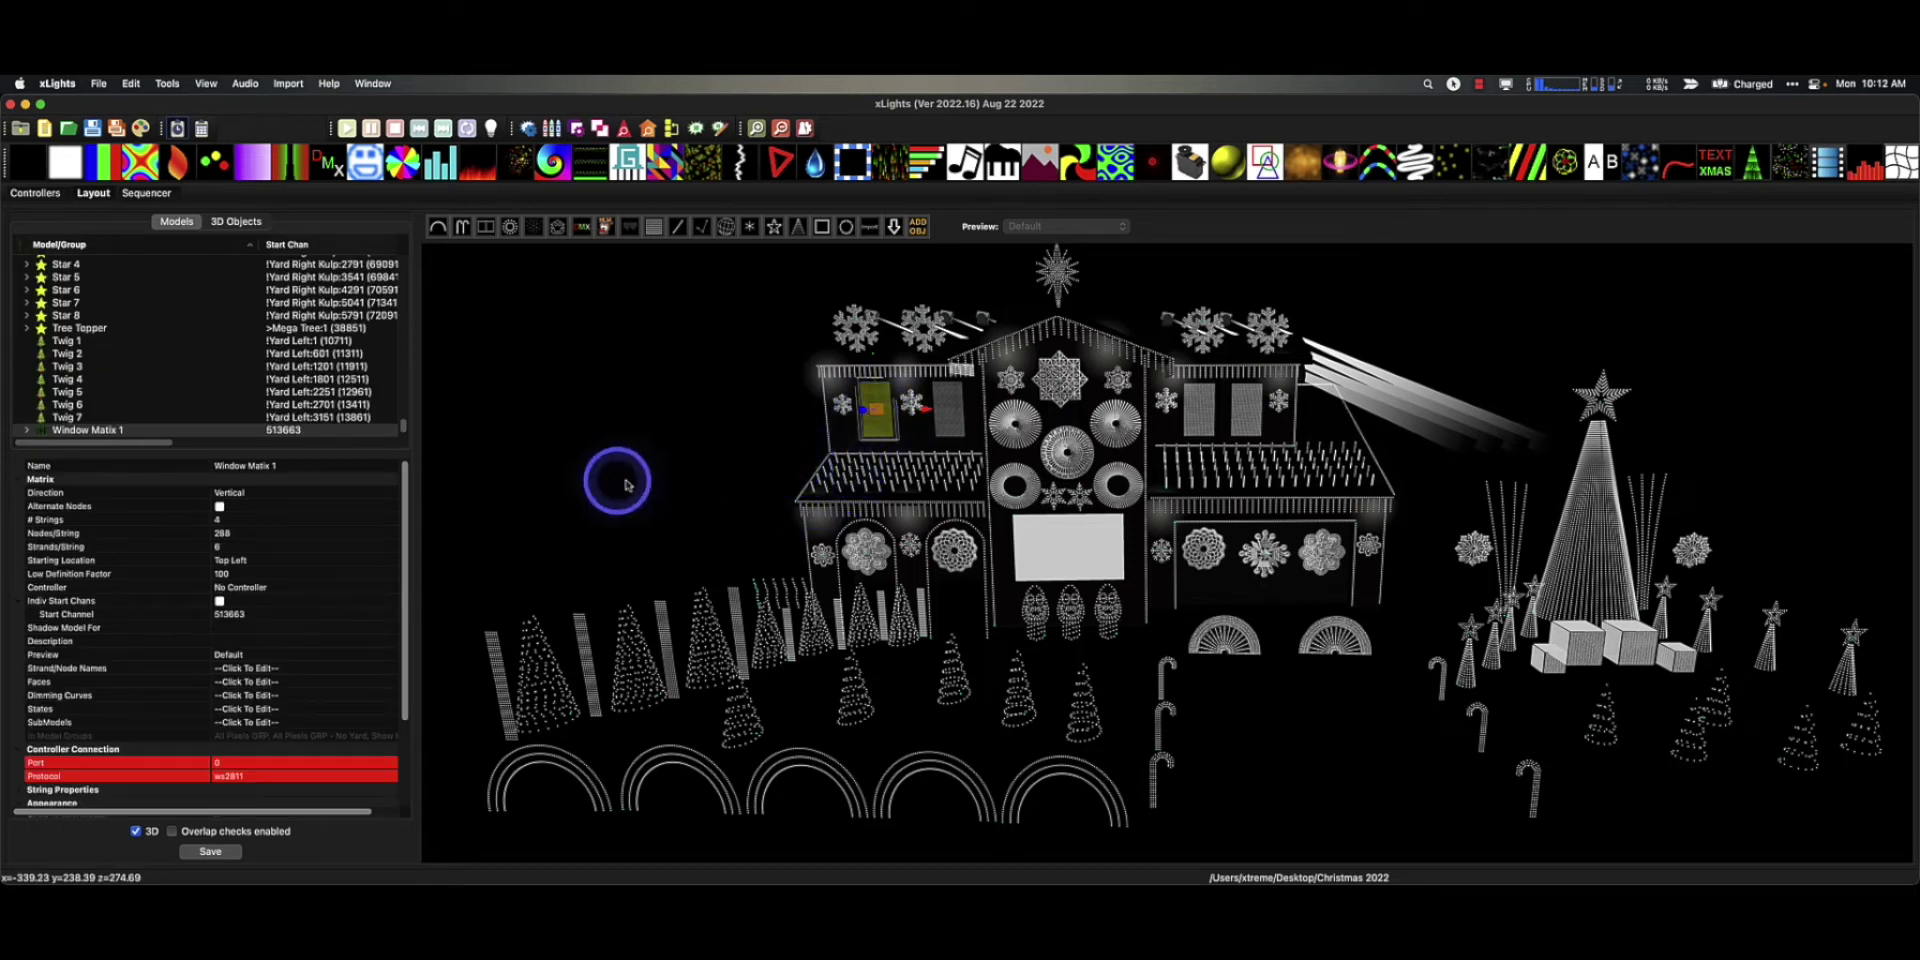
pyautogui.moveTo(224, 523)
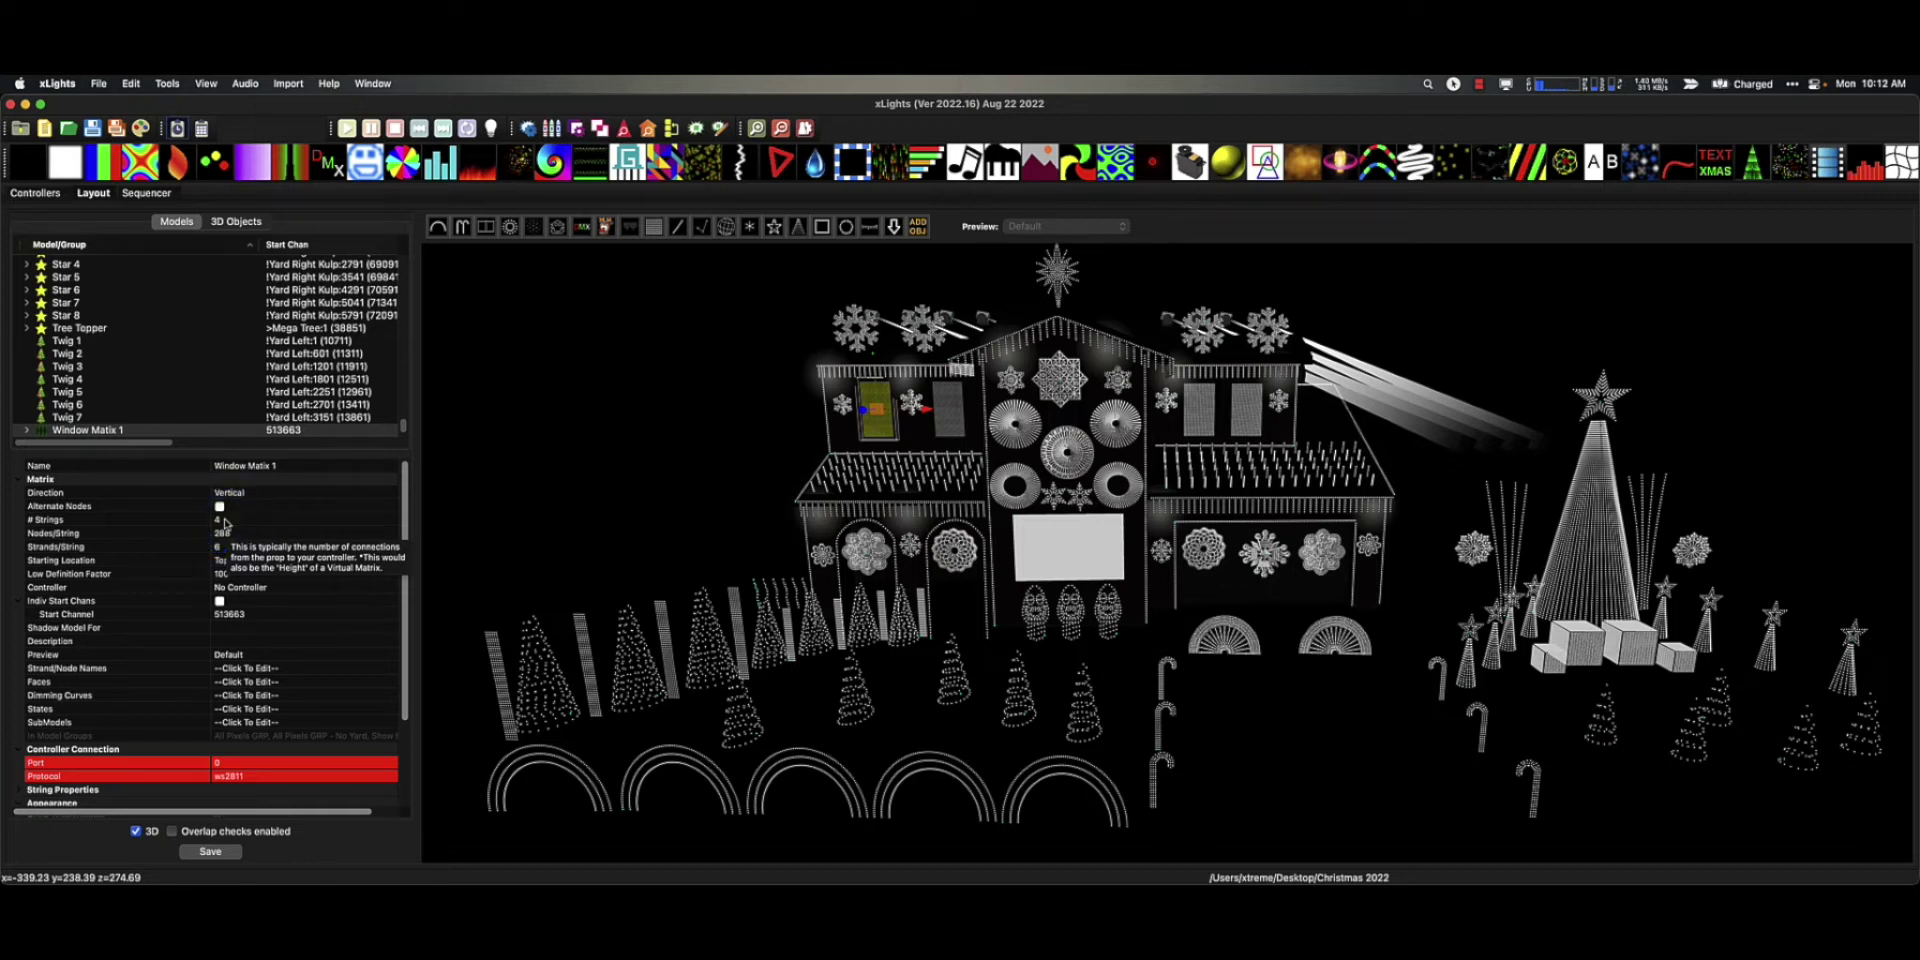
pyautogui.click(228, 524)
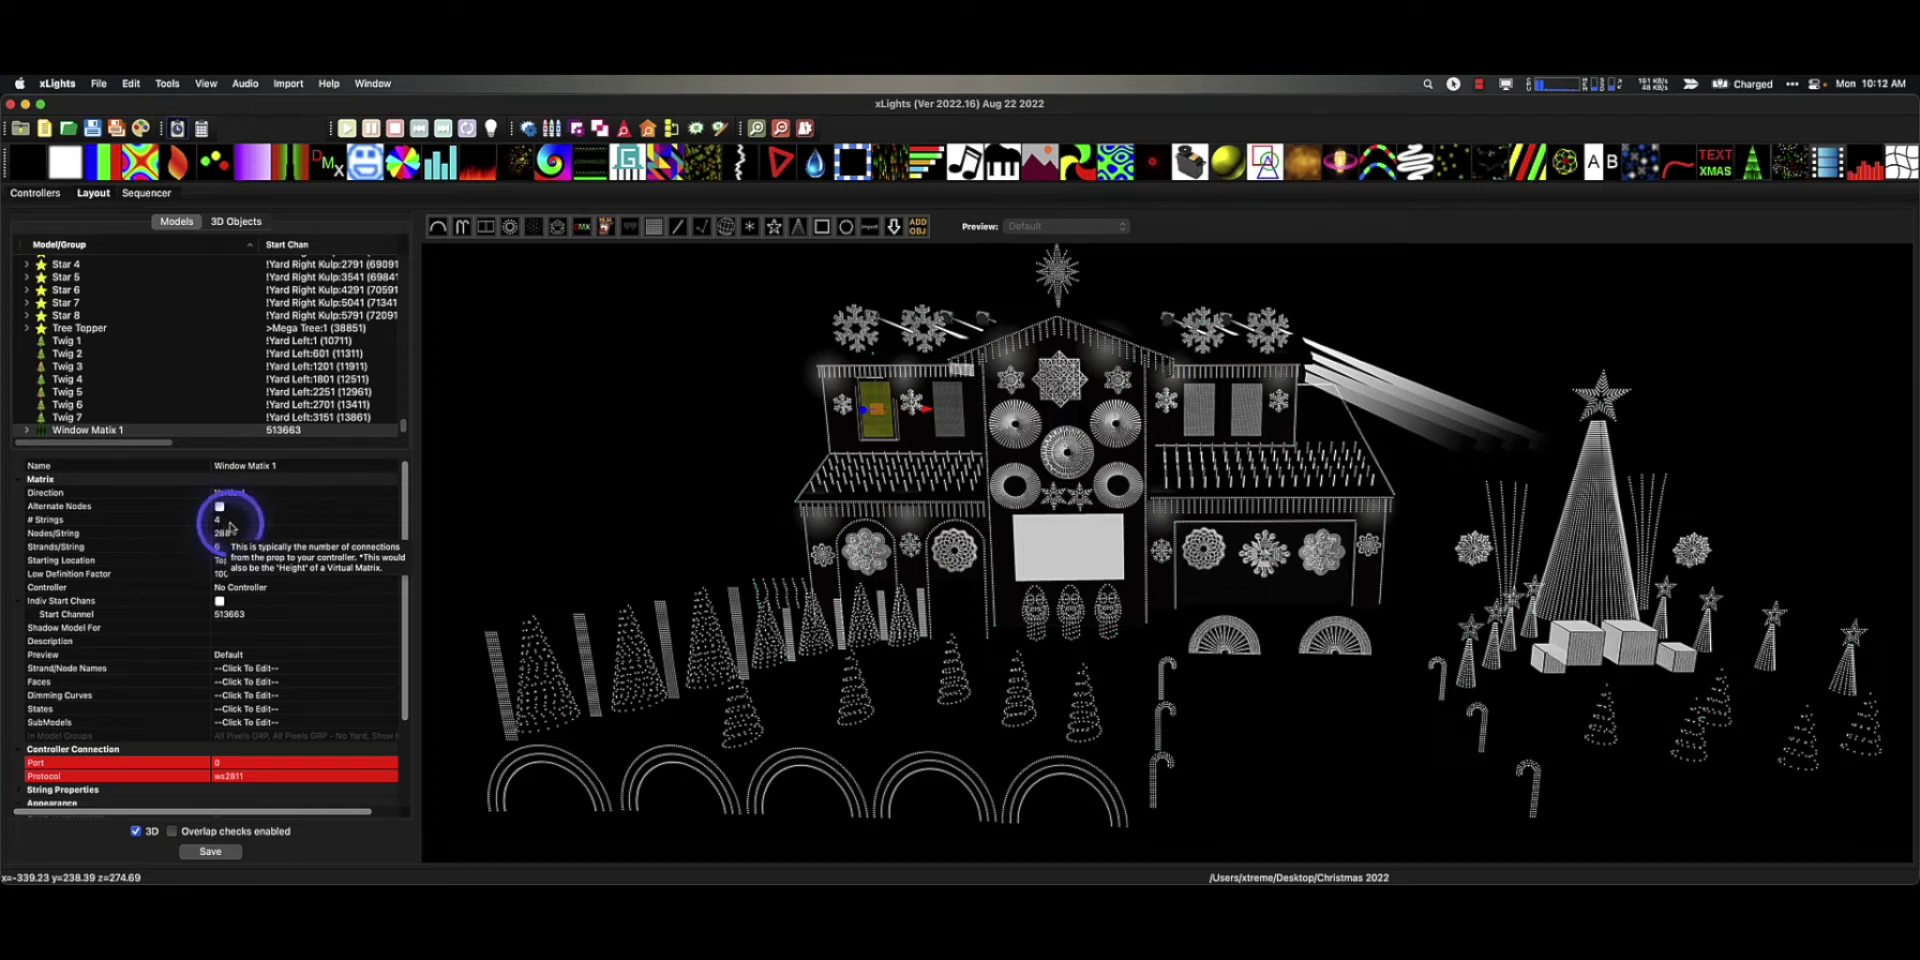
pyautogui.click(240, 535)
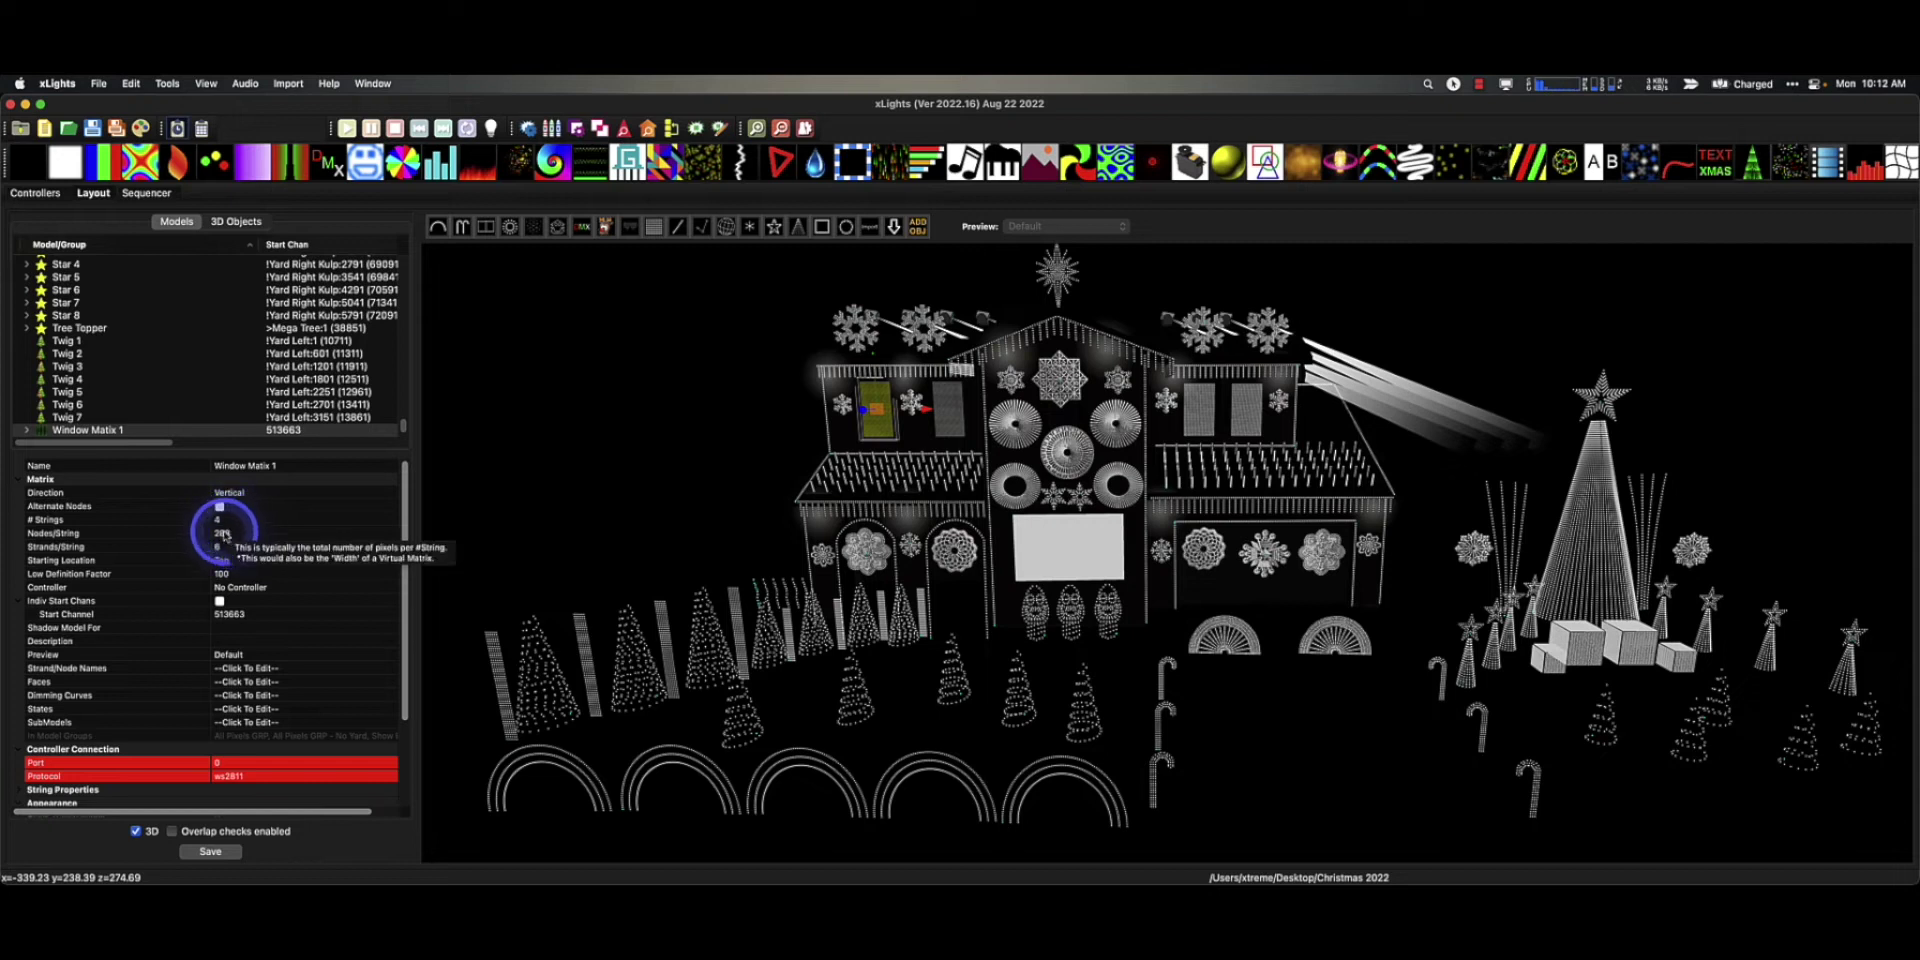
pyautogui.click(233, 550)
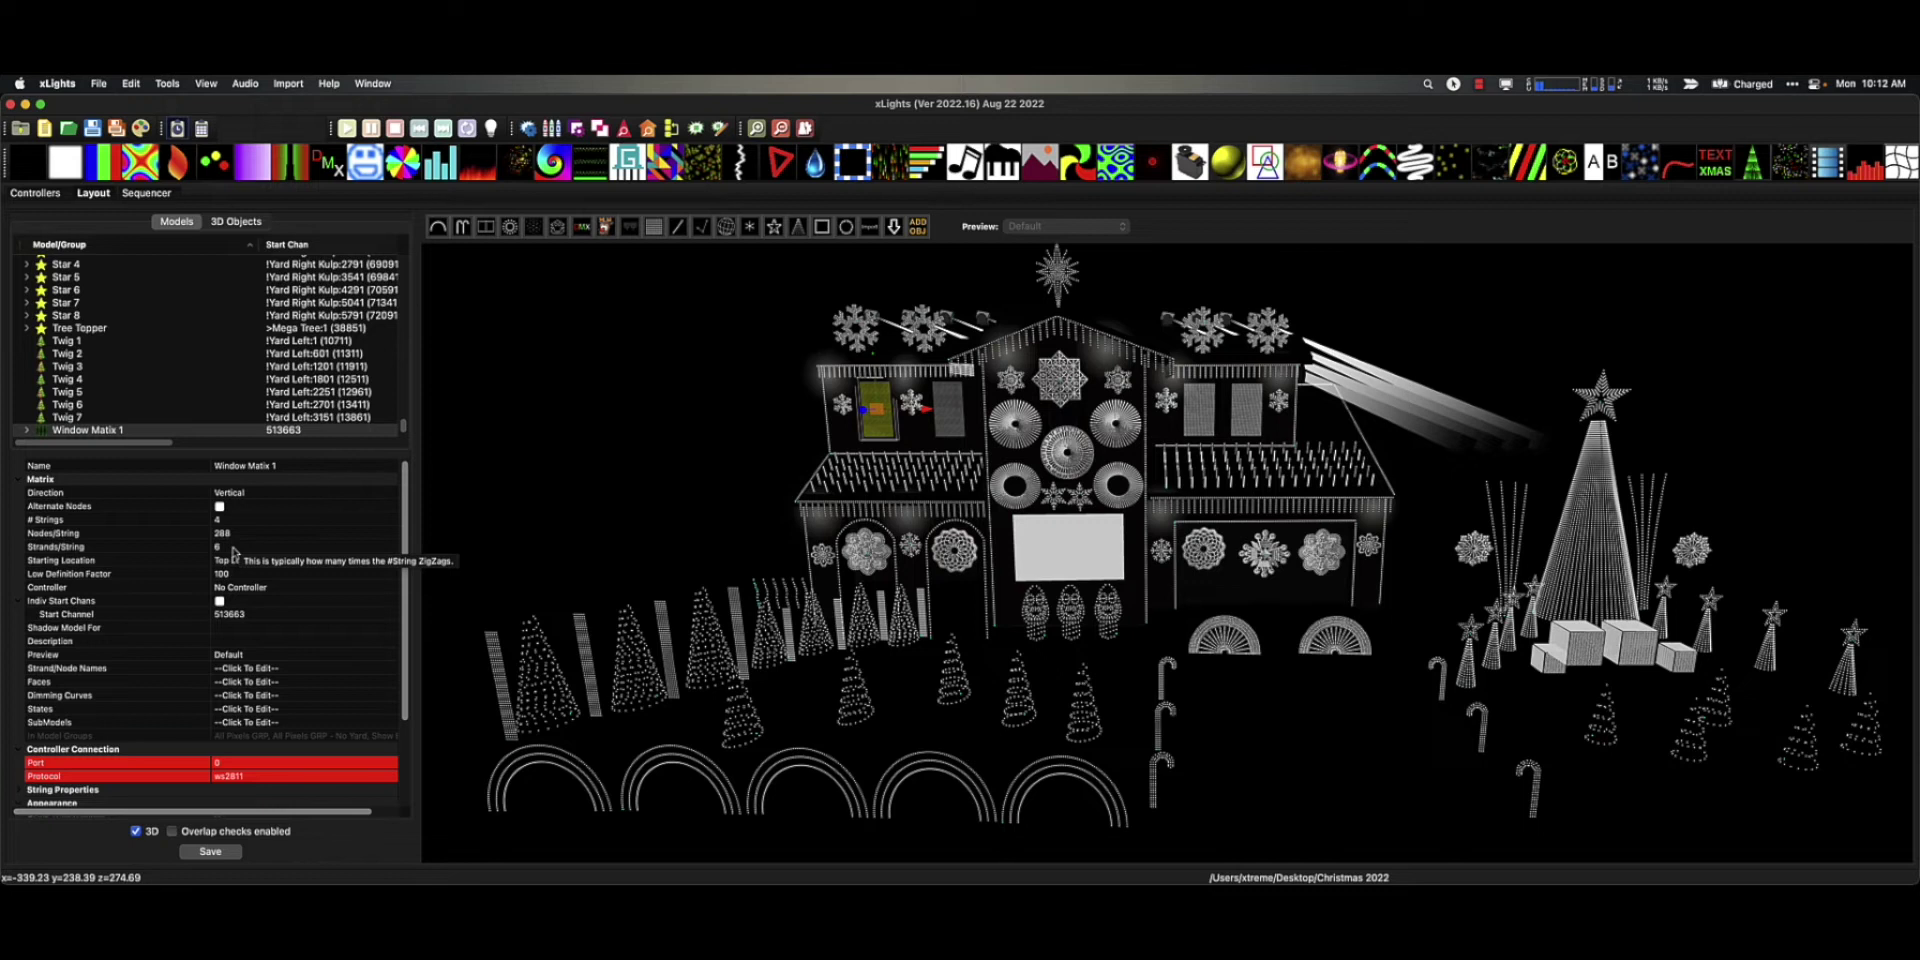
# Open the Node Layout report for Window Matix 1 from its right-click menu
pyautogui.rightClick(869, 395)
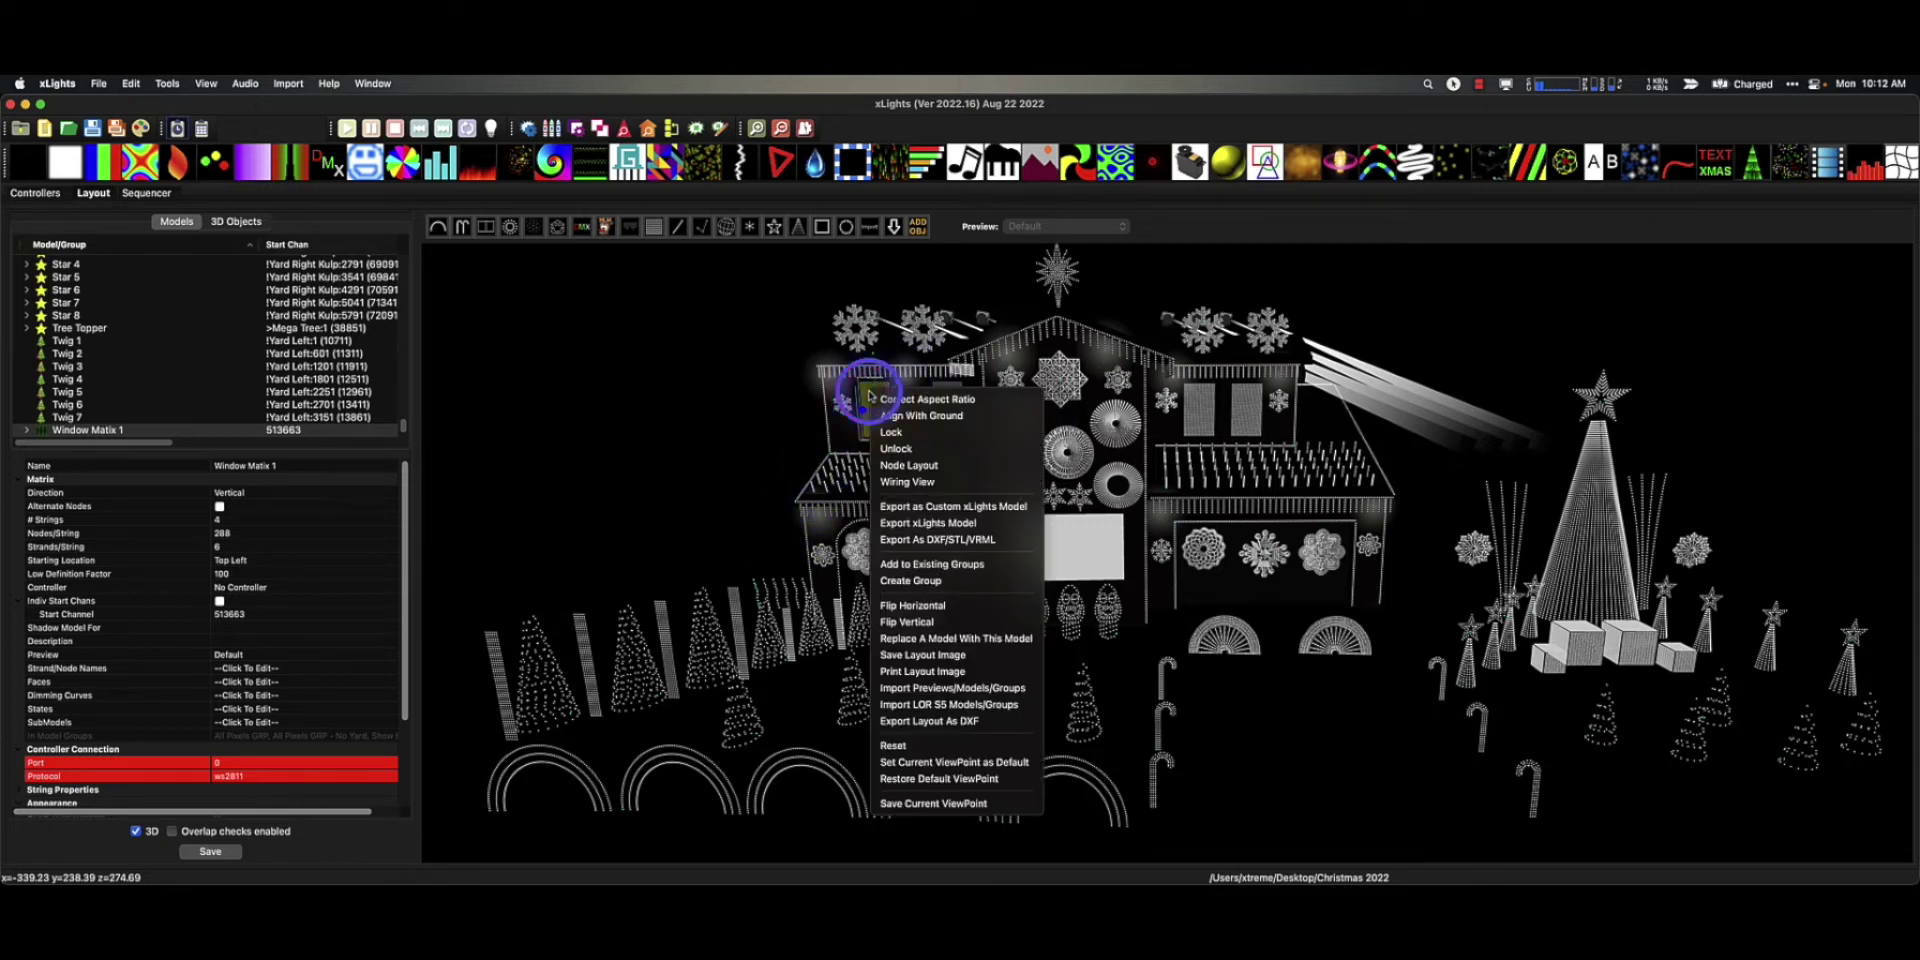
pyautogui.click(899, 450)
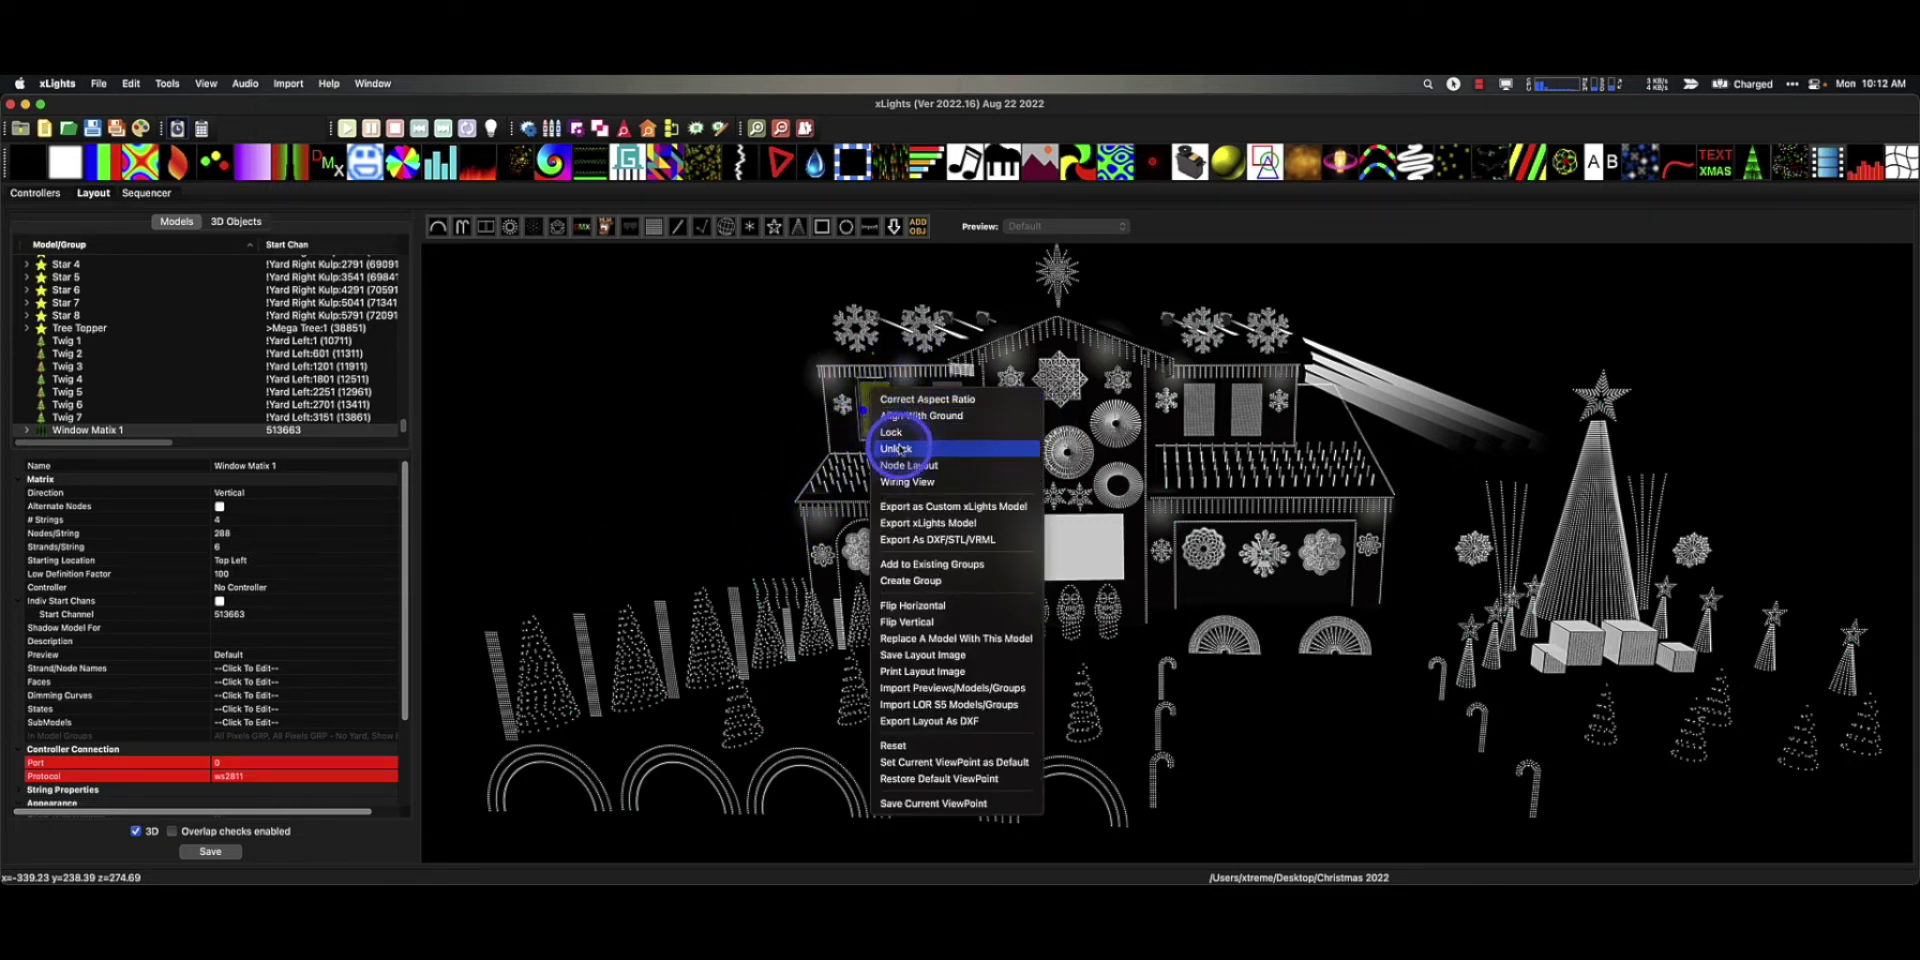
pyautogui.click(903, 465)
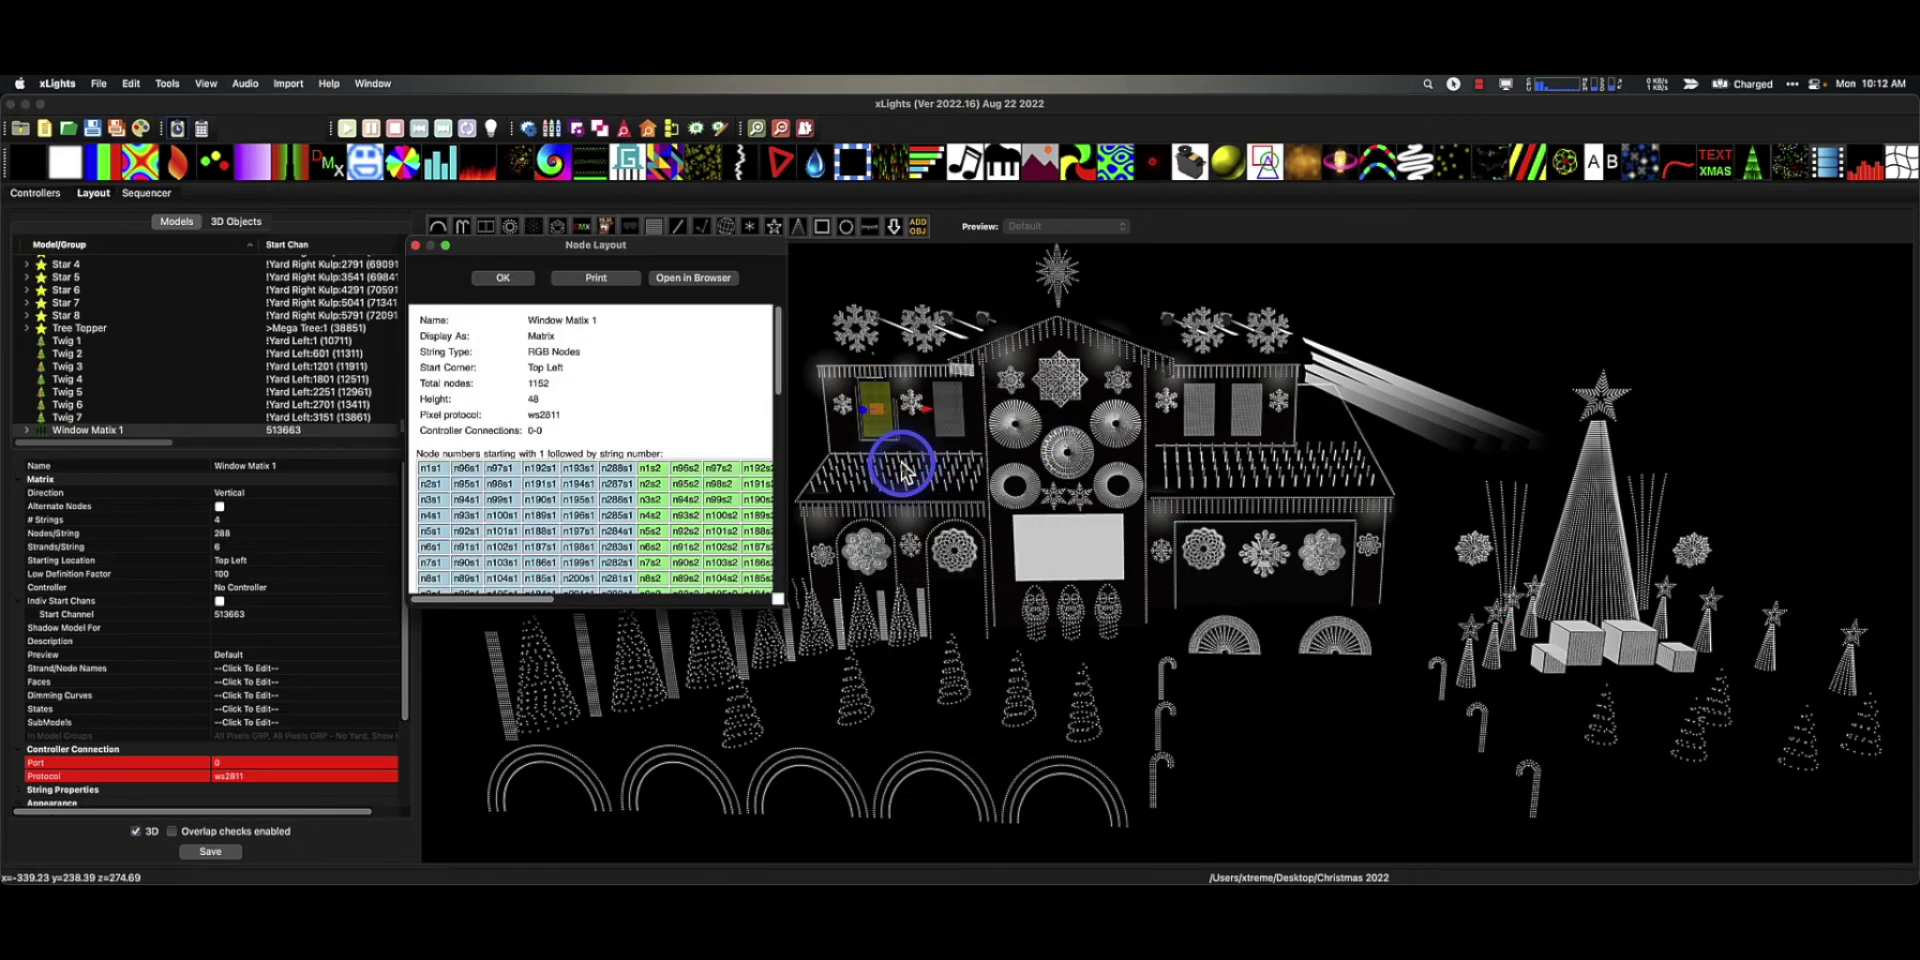
# Enlarge and scroll through the node layout (1152 nodes, 48 high), then close it
pyautogui.moveTo(779, 597); pyautogui.dragTo(1510, 835)
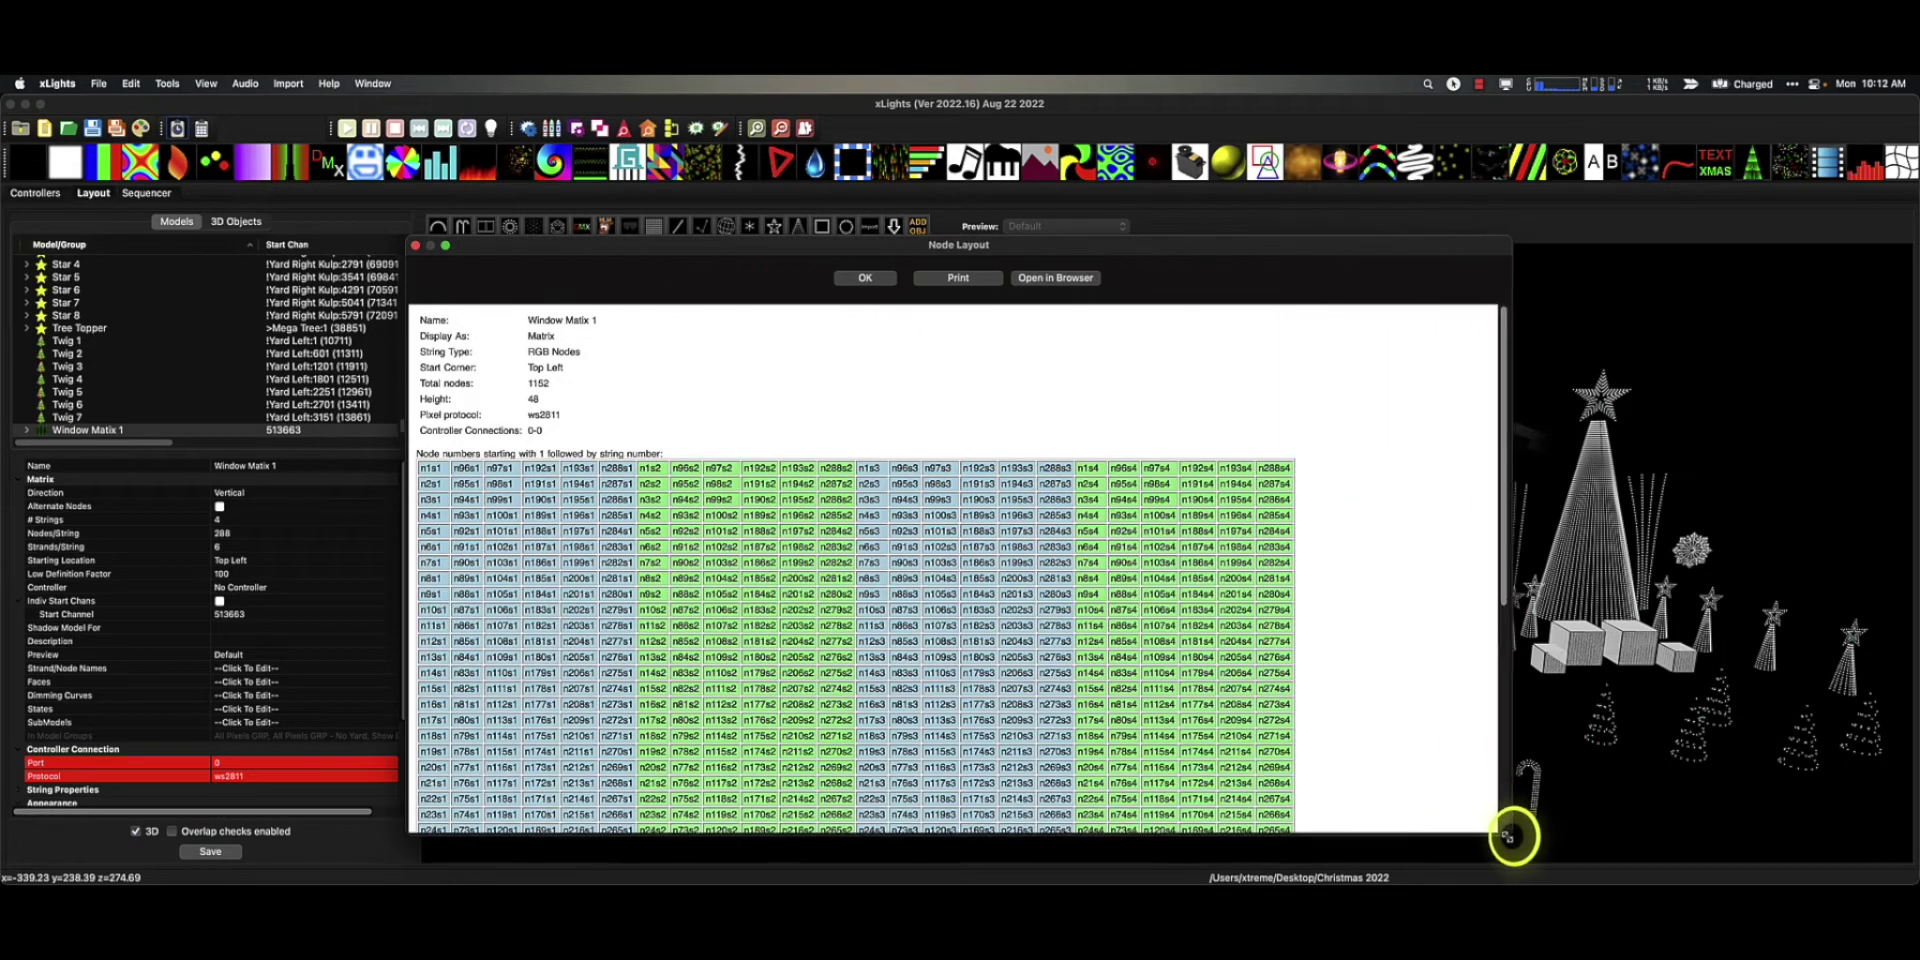
pyautogui.scroll(-3, 900, 642)
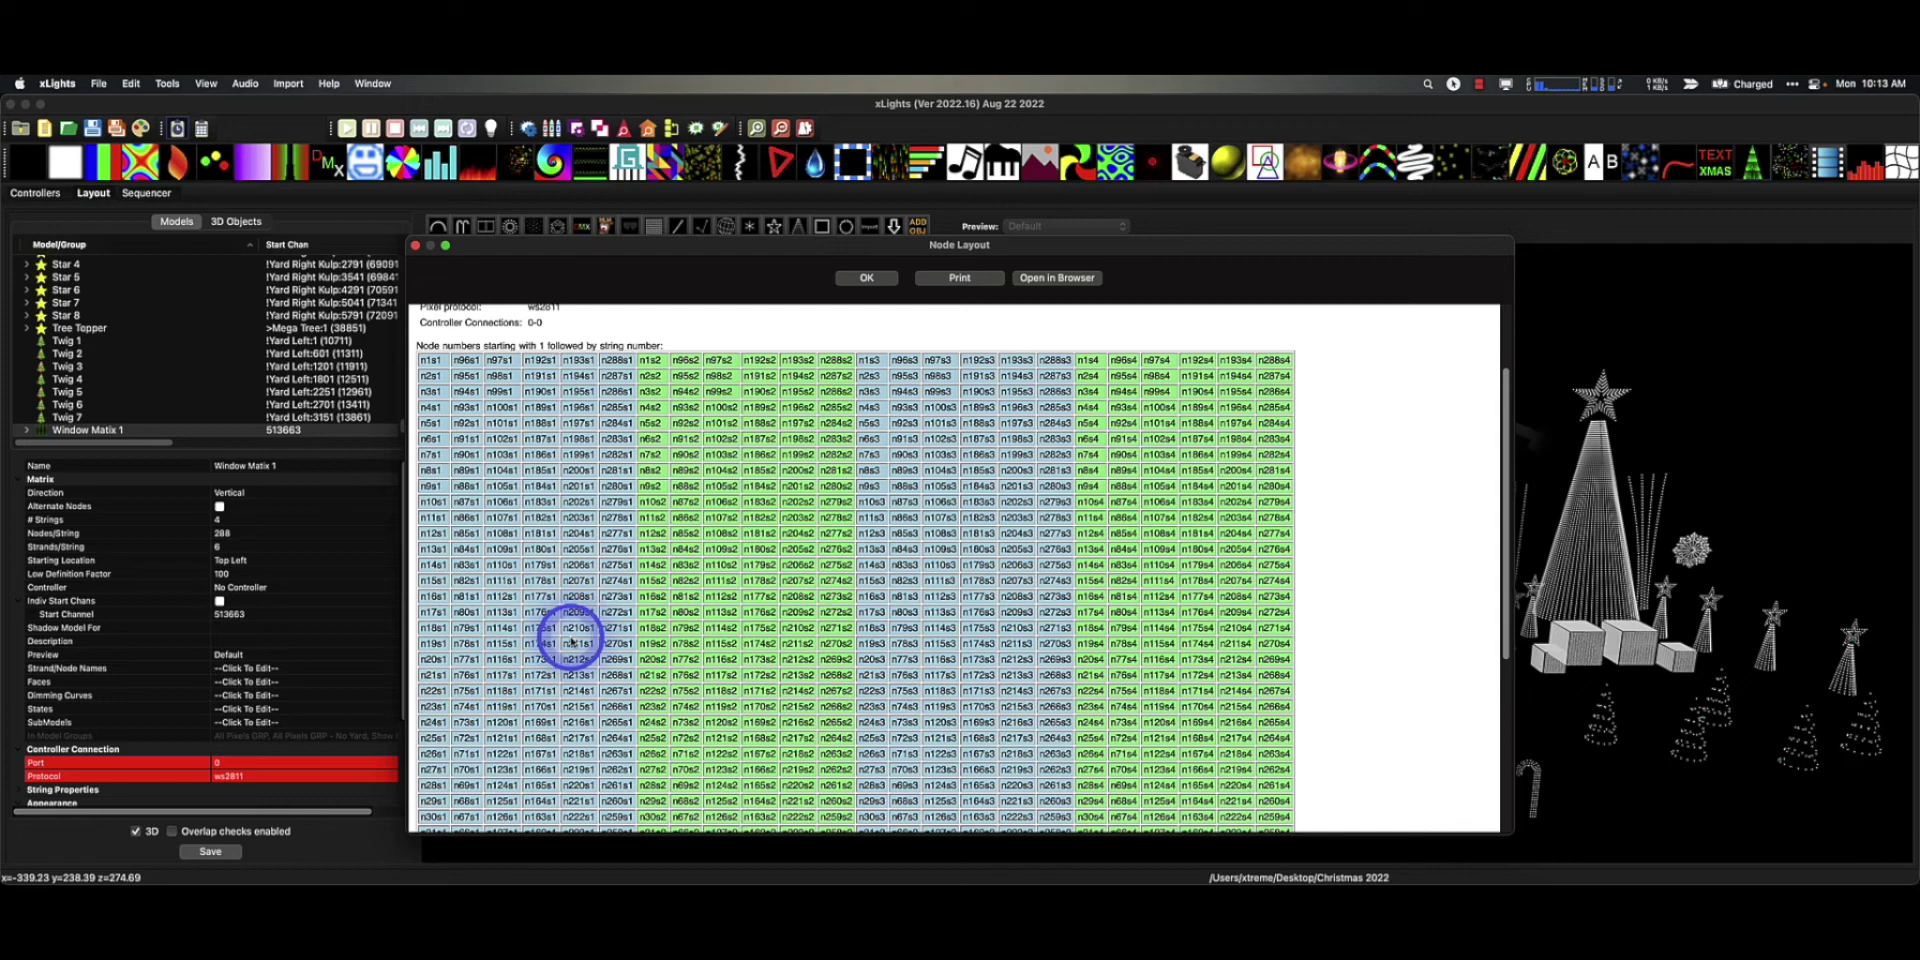
pyautogui.scroll(-2, 571, 641)
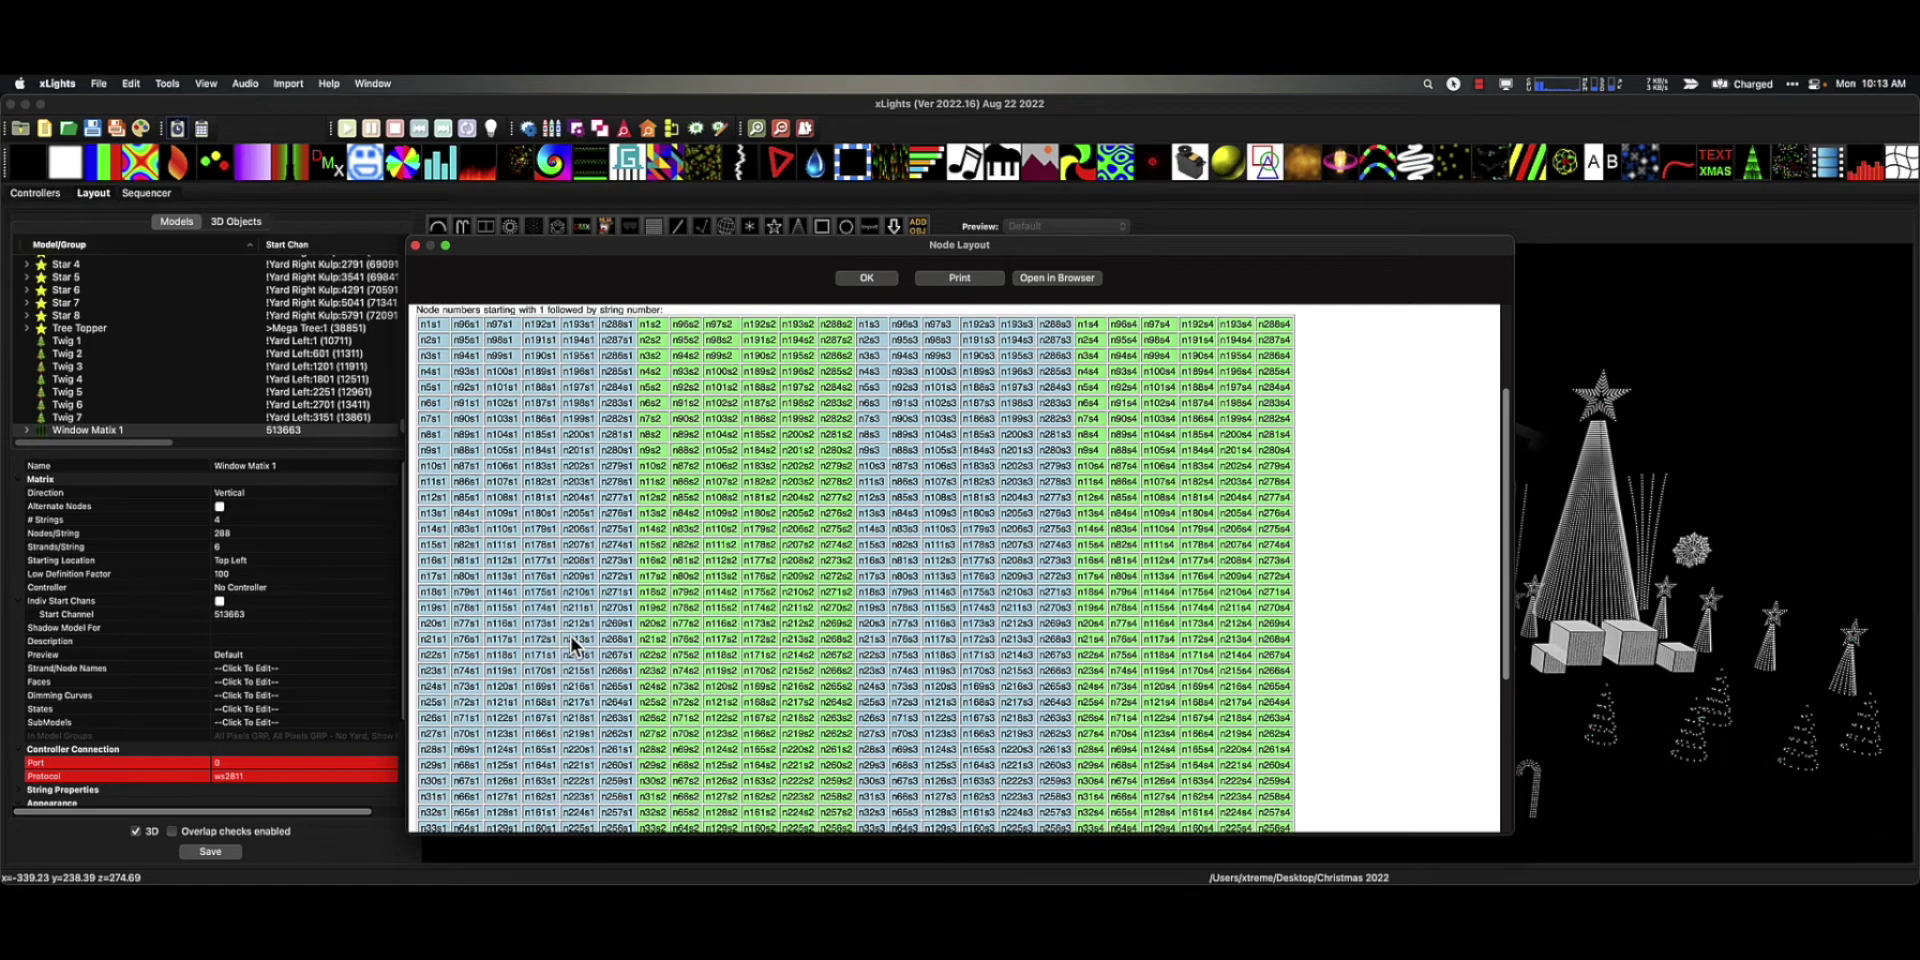
pyautogui.scroll(-8, 572, 636)
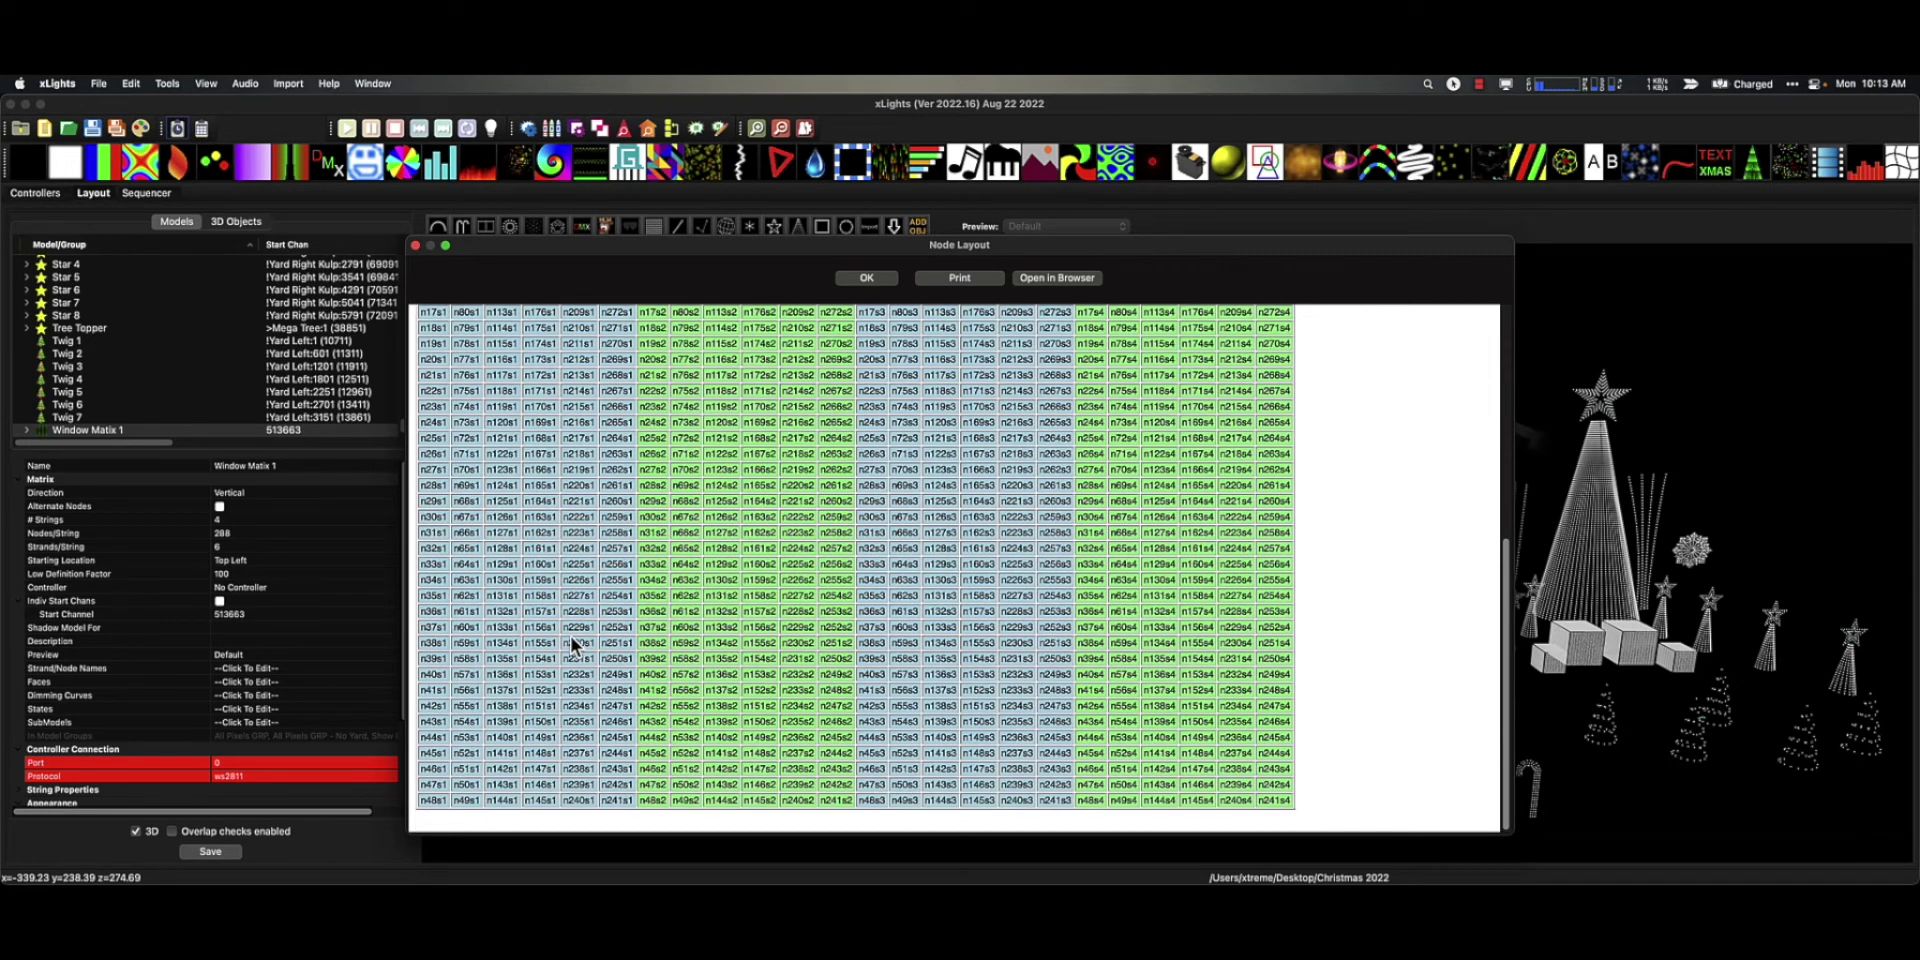
pyautogui.scroll(10, 572, 641)
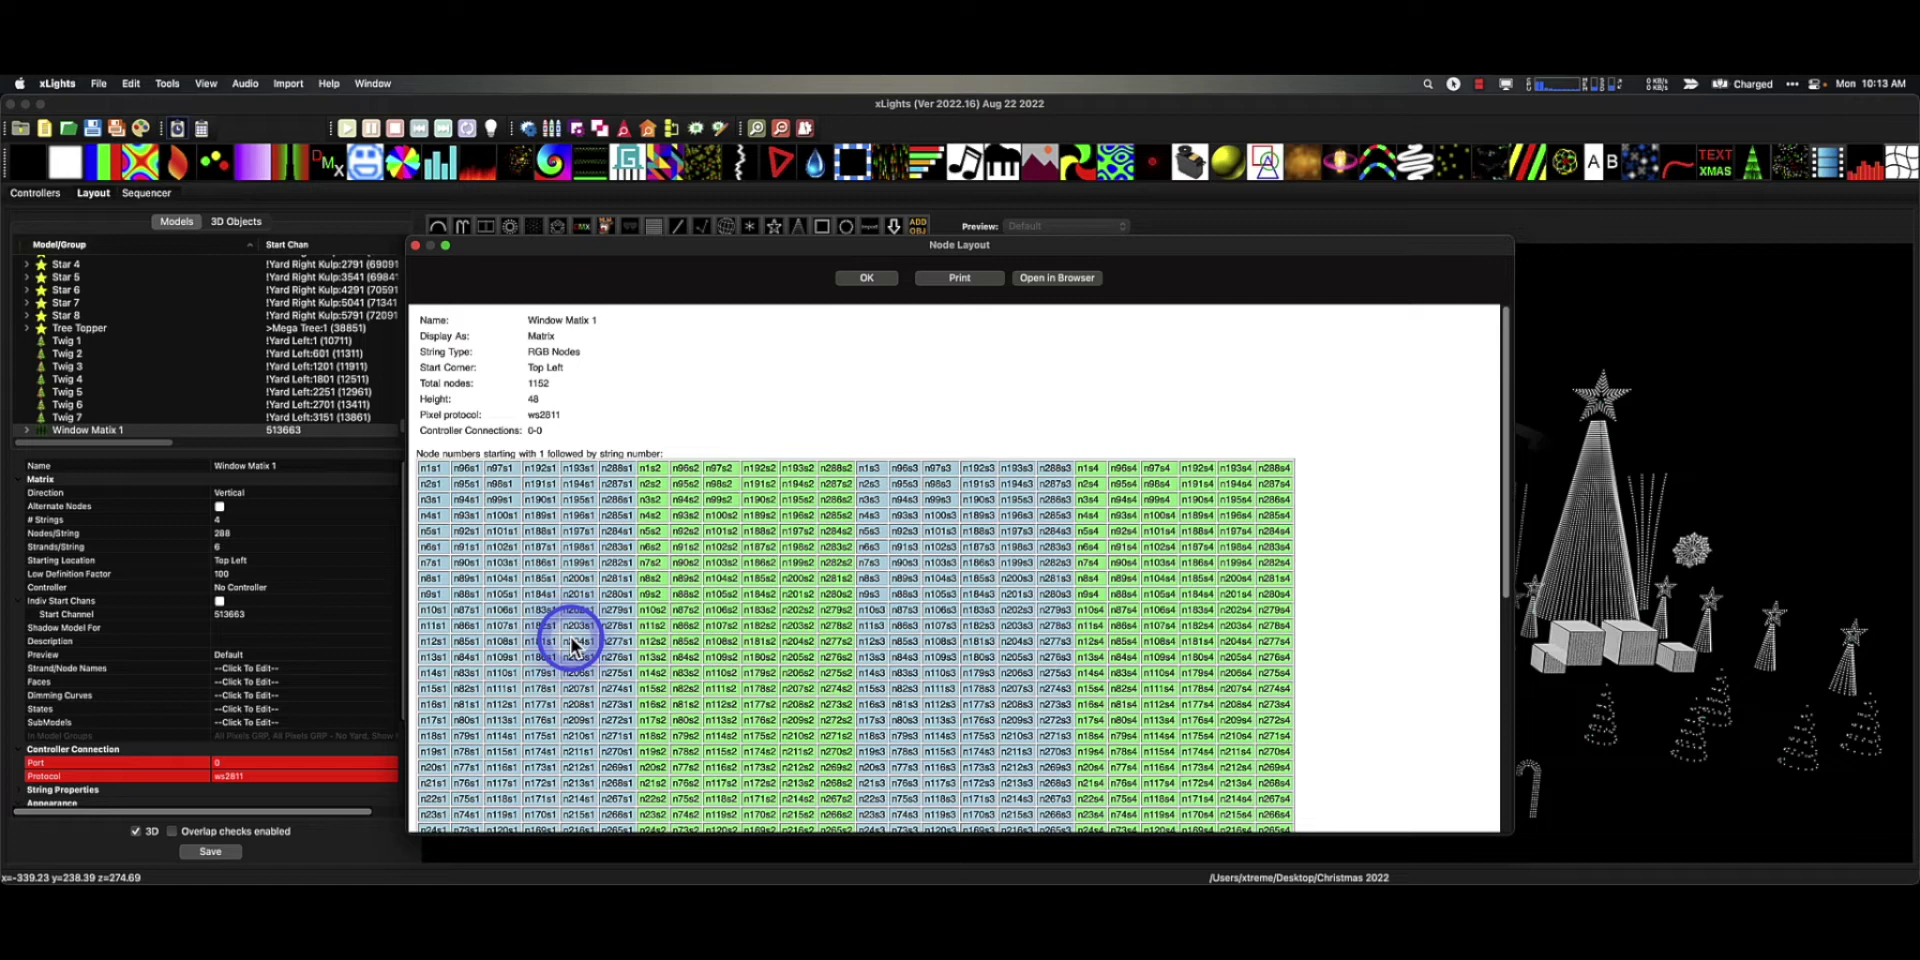
pyautogui.click(528, 581)
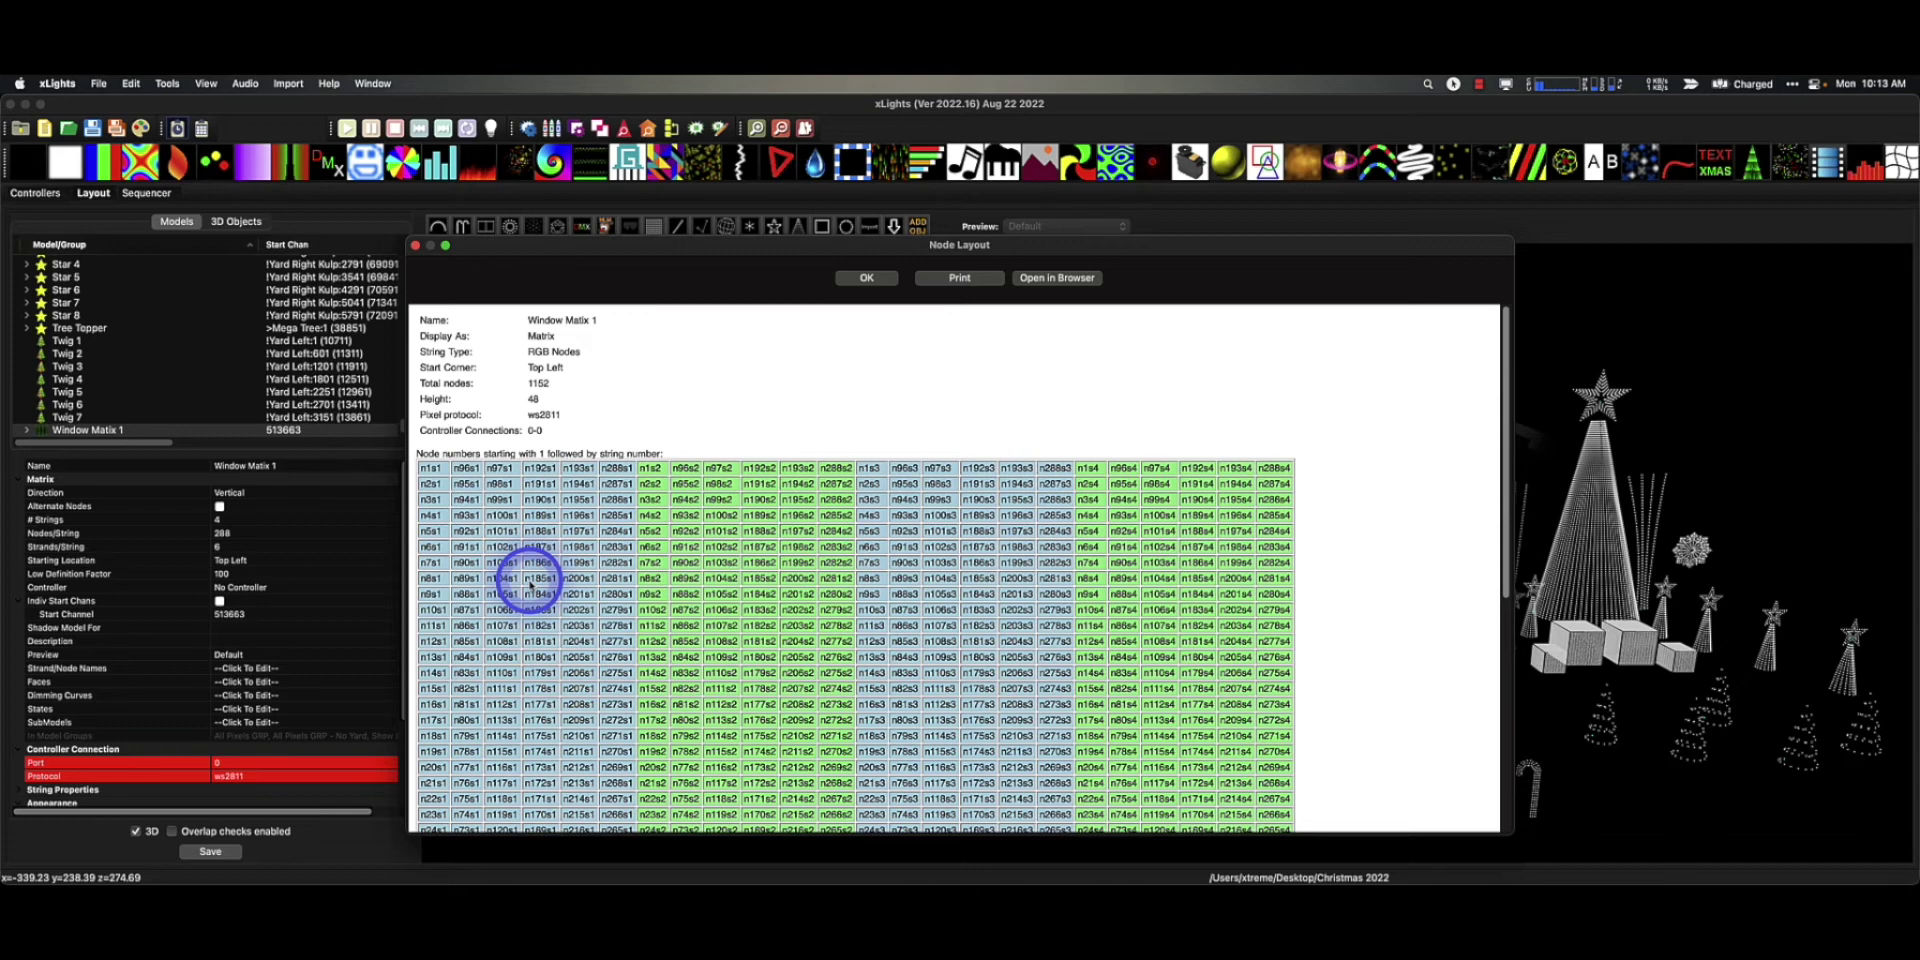
pyautogui.scroll(-1, 529, 581)
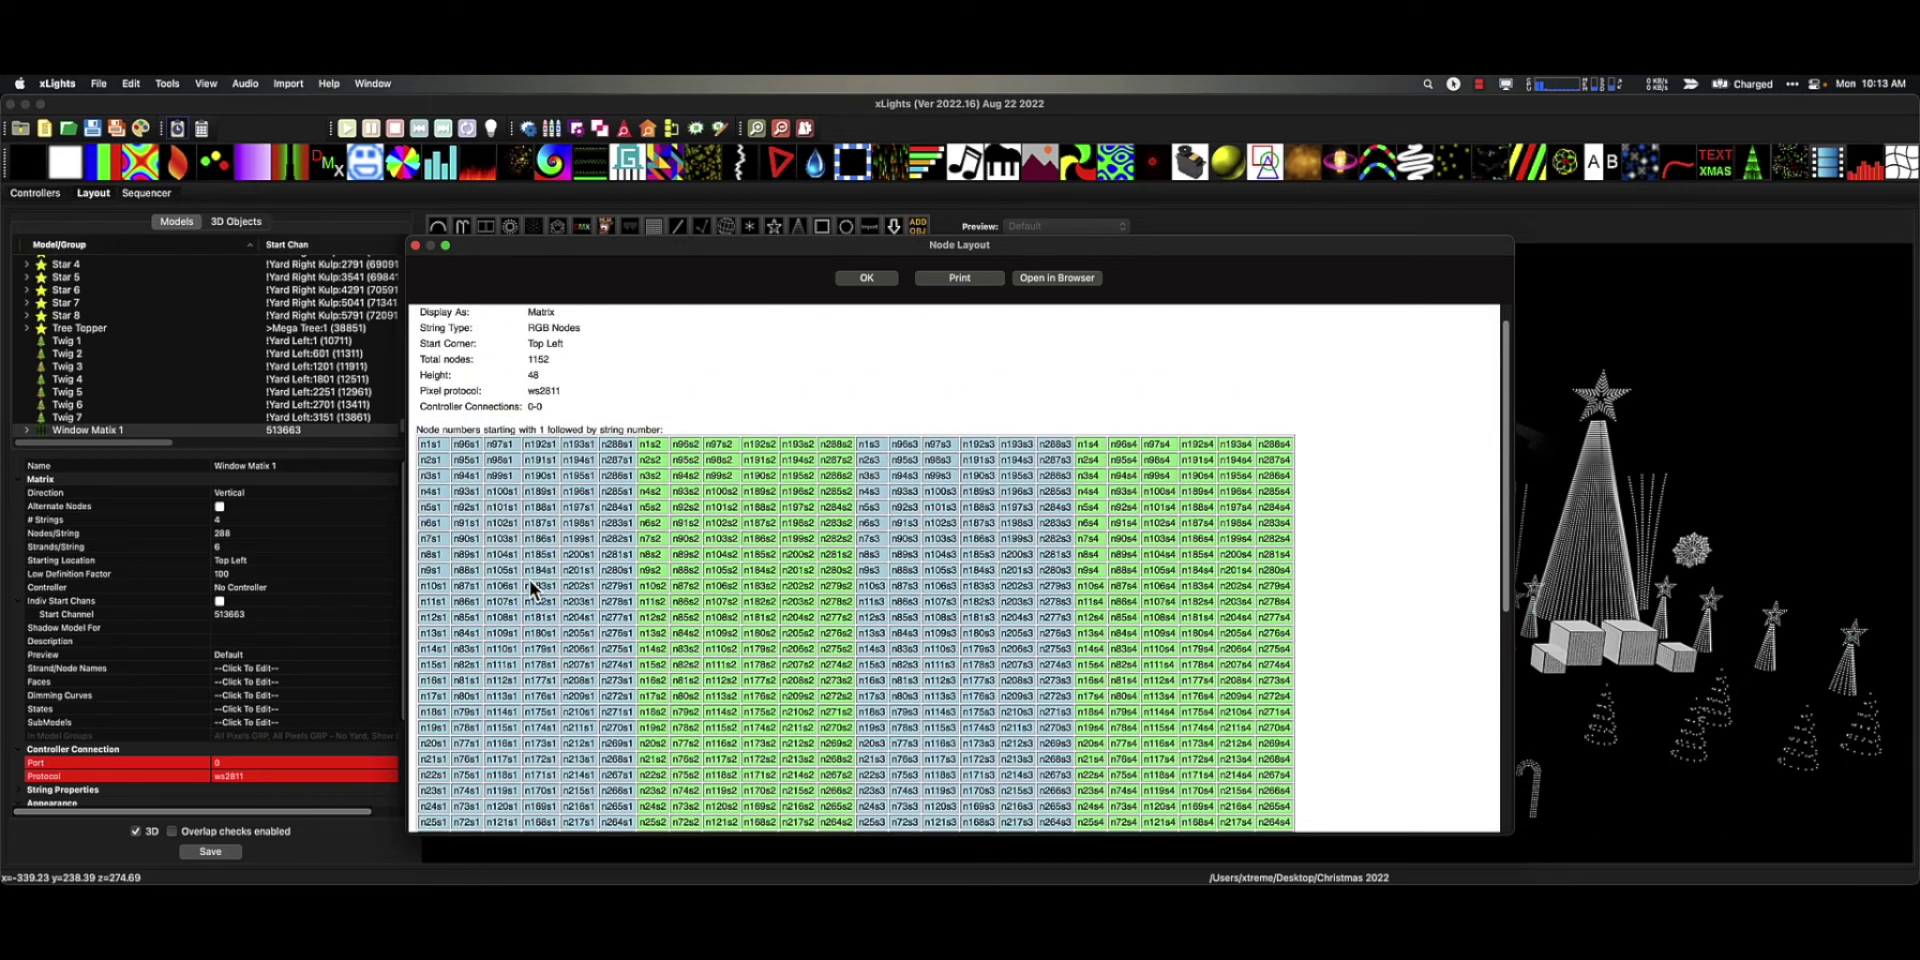
pyautogui.click(416, 248)
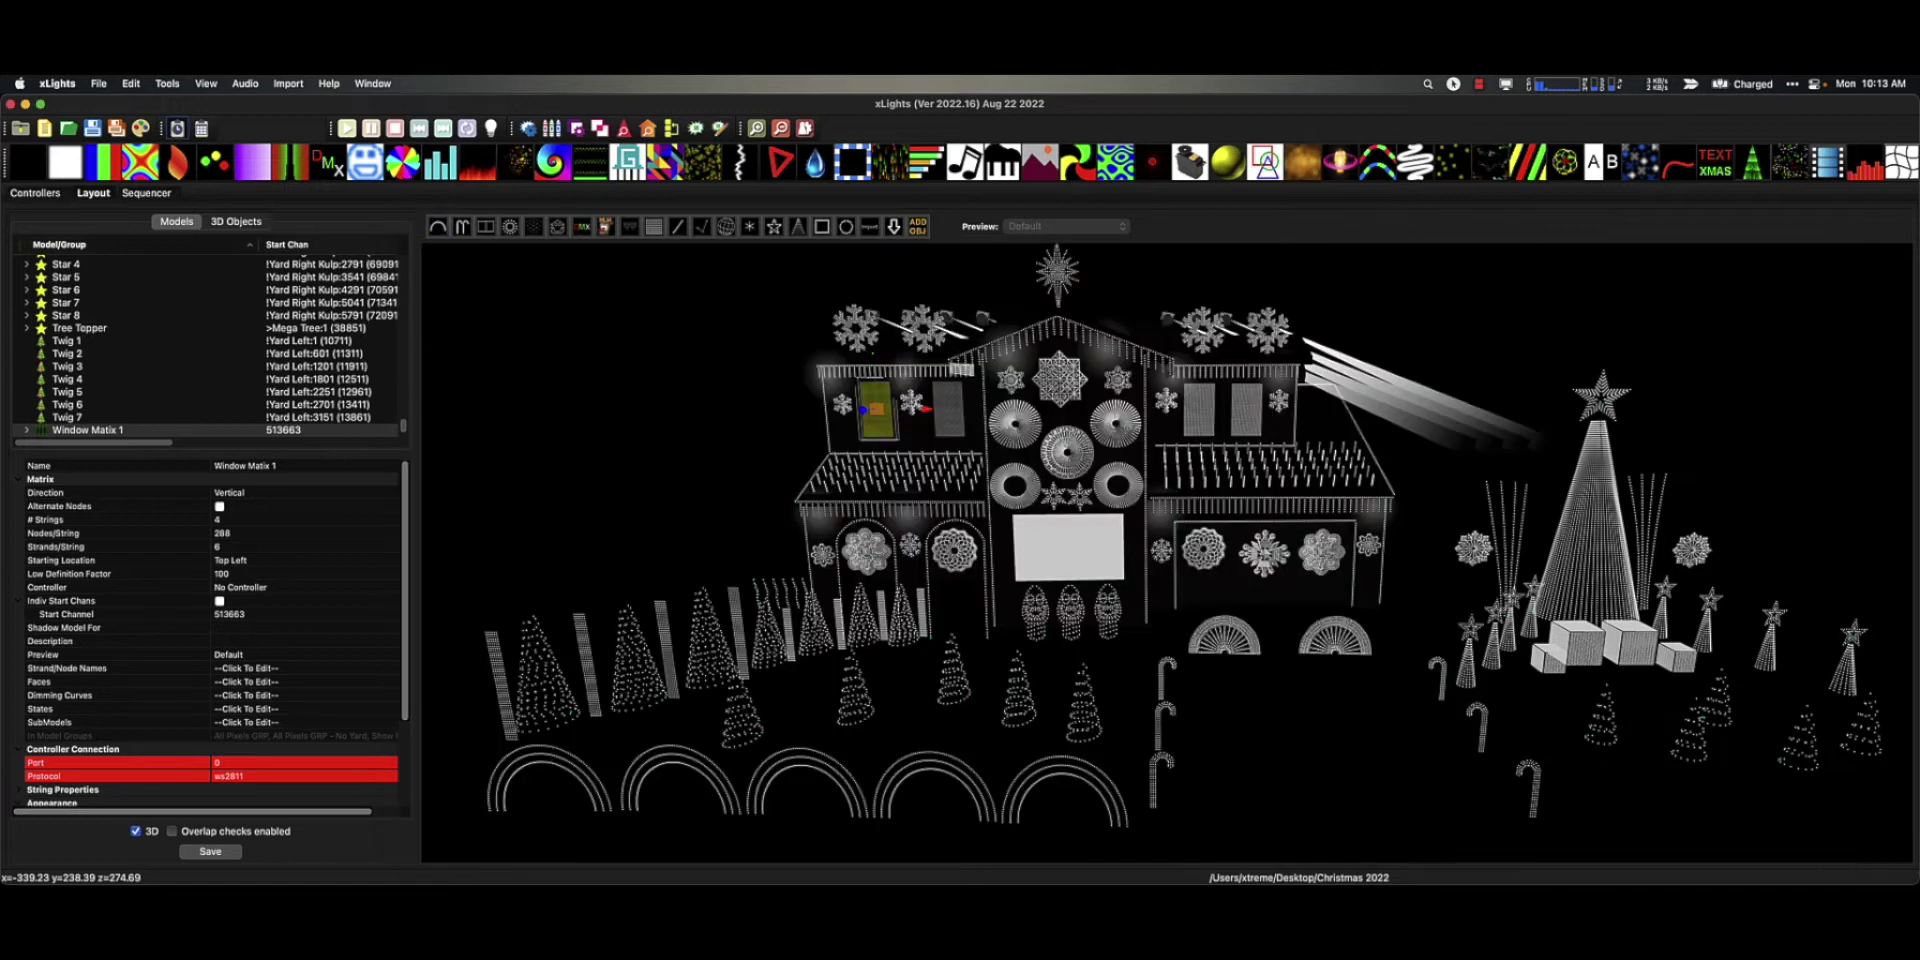
# Bring up the Chrome release notes to read, then return xLights to the front
pyautogui.moveTo(1263, 884); pyautogui.dragTo(1060, 218)
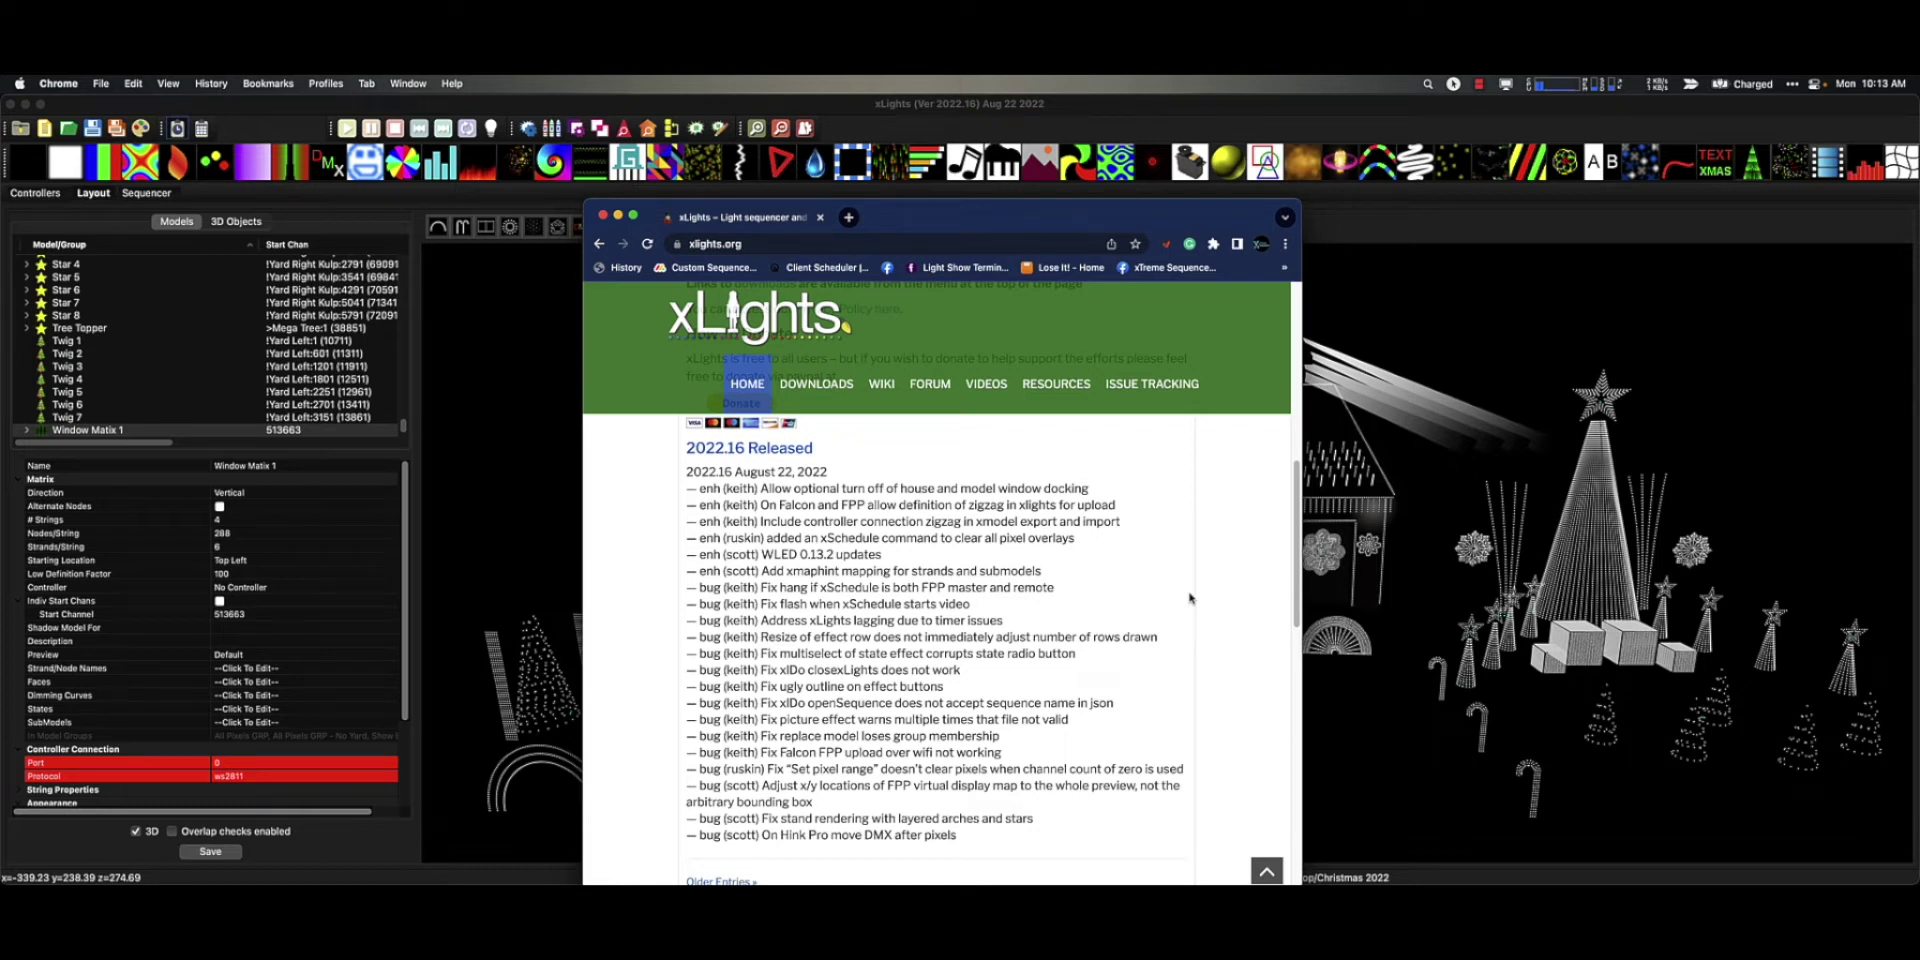
pyautogui.click(1189, 597)
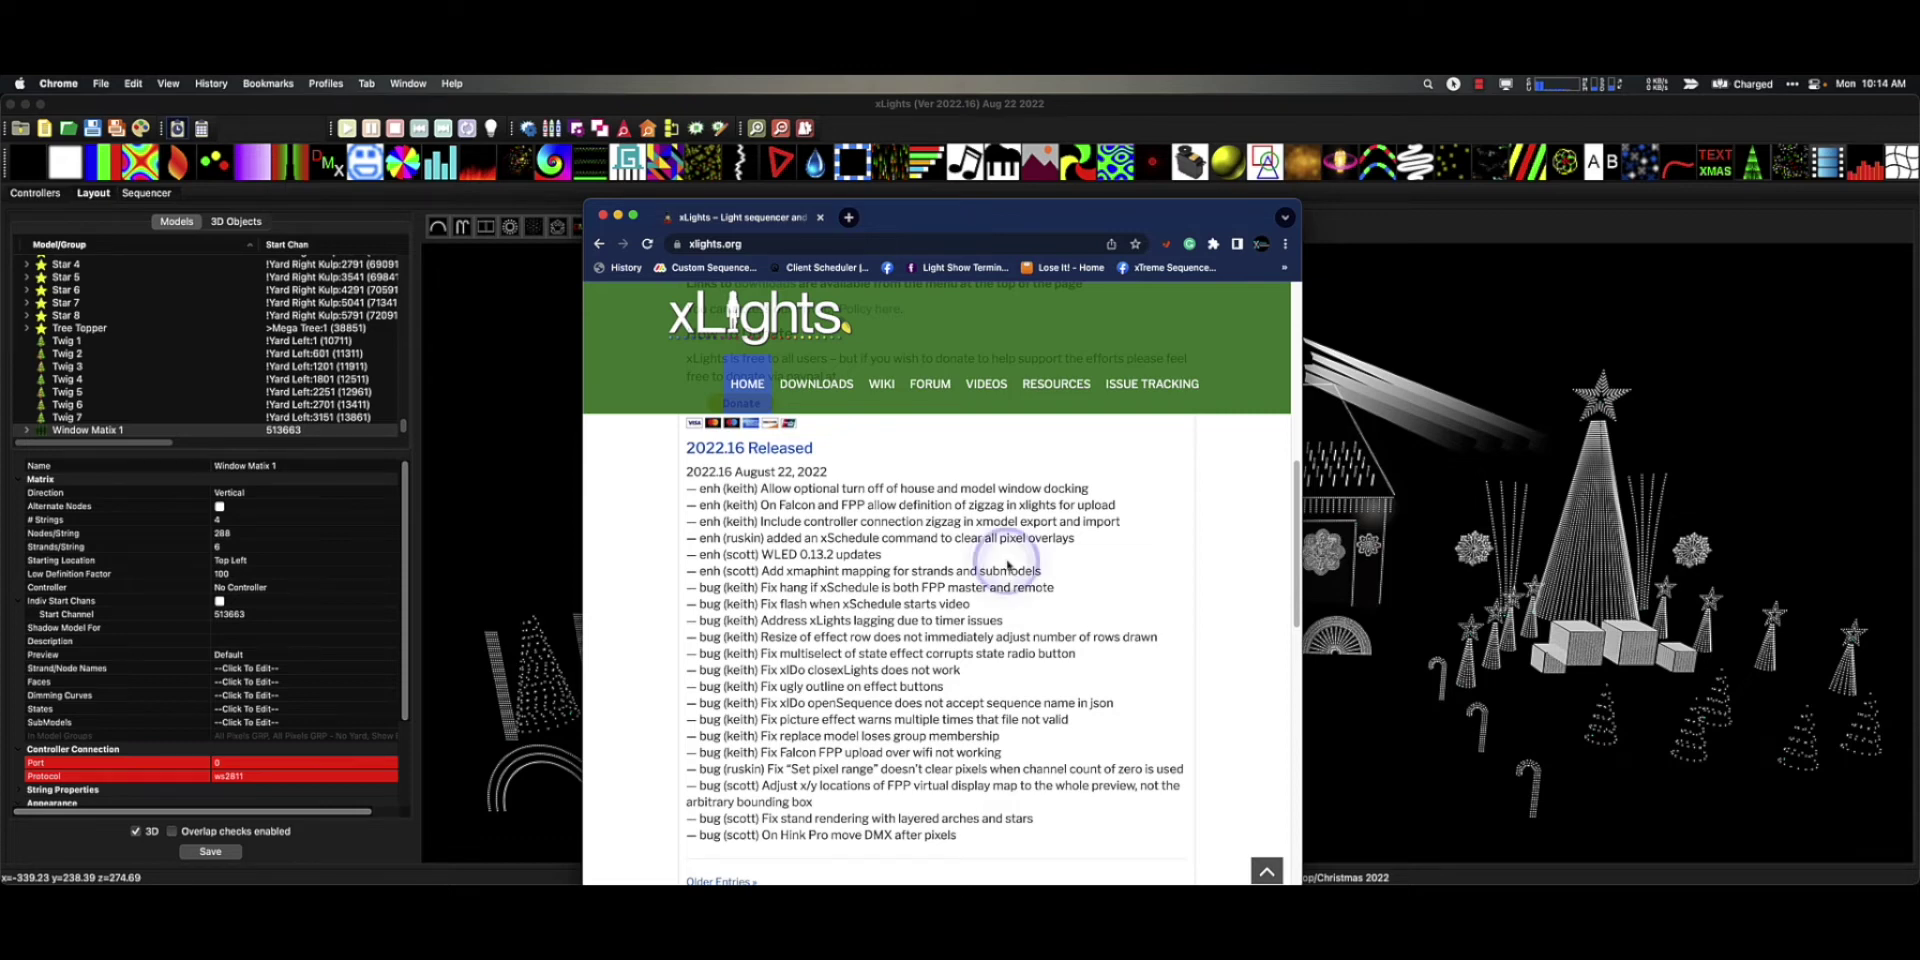
pyautogui.click(530, 470)
# On the Sequencer tab, drop a Single Strand effect on Tree Topper and set Render Style to Layer Star
pyautogui.click(172, 196)
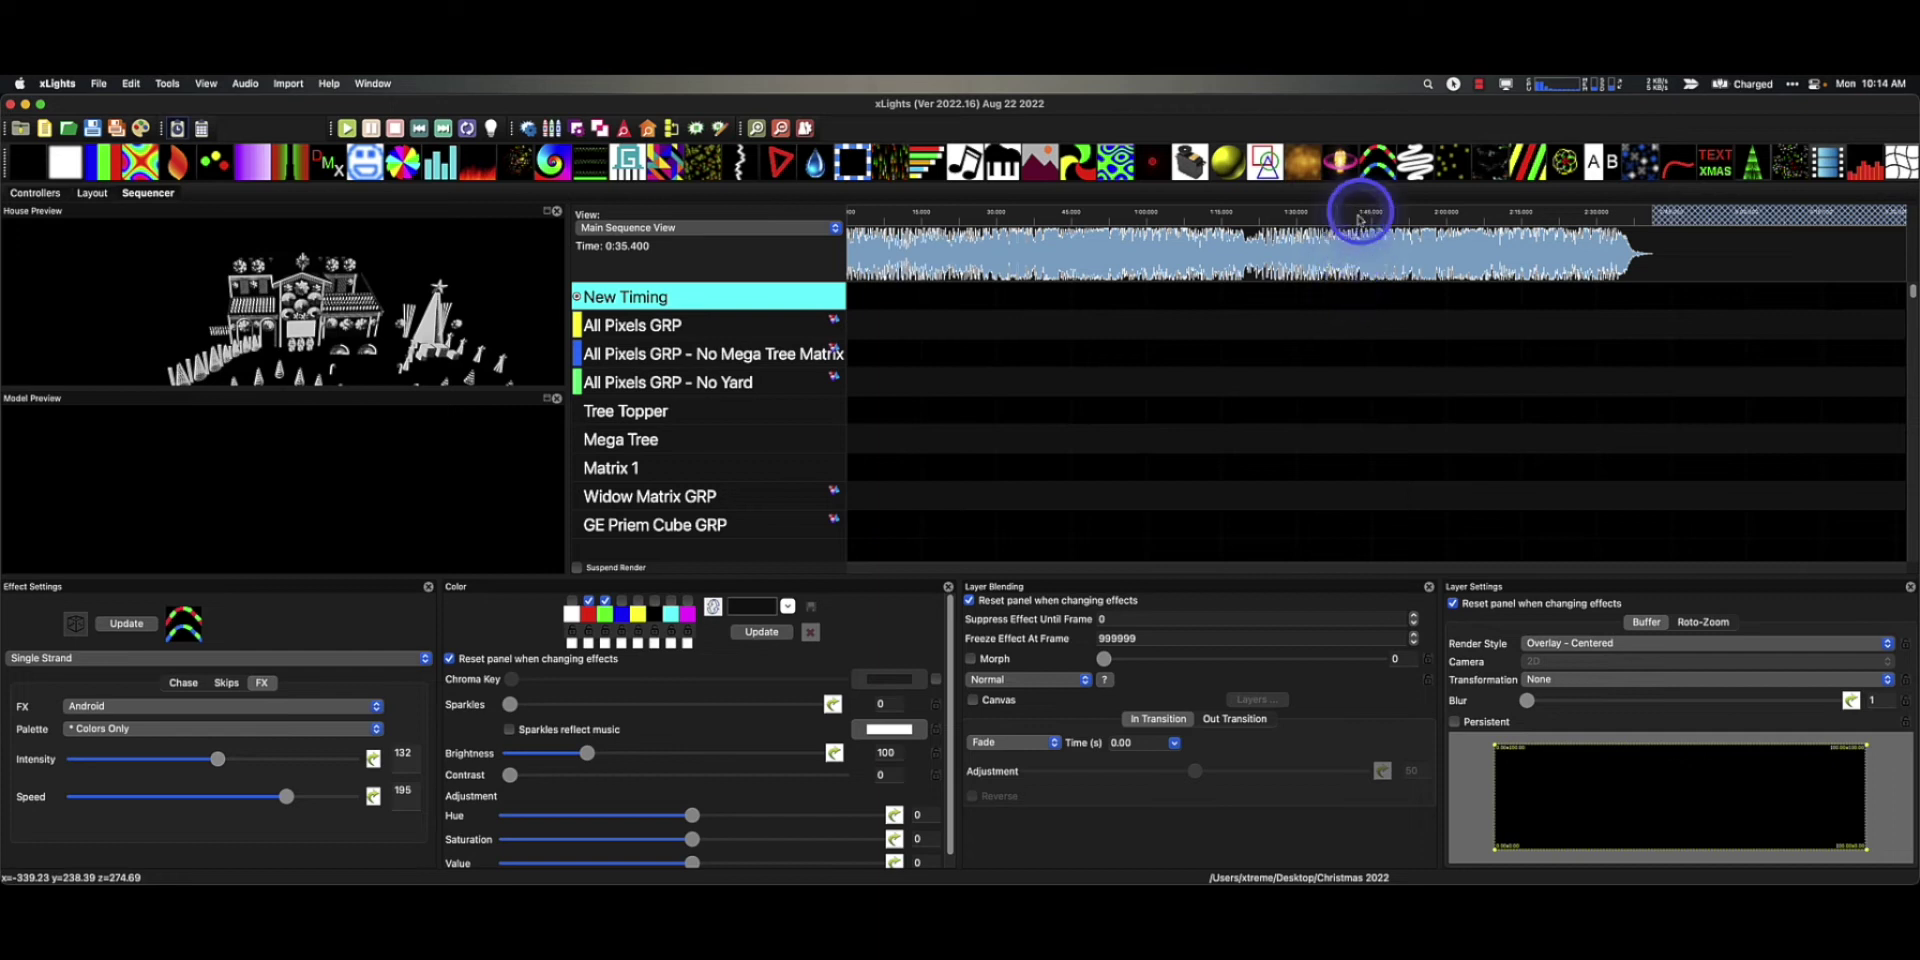
pyautogui.moveTo(1378, 165); pyautogui.dragTo(892, 414)
pyautogui.click(951, 416)
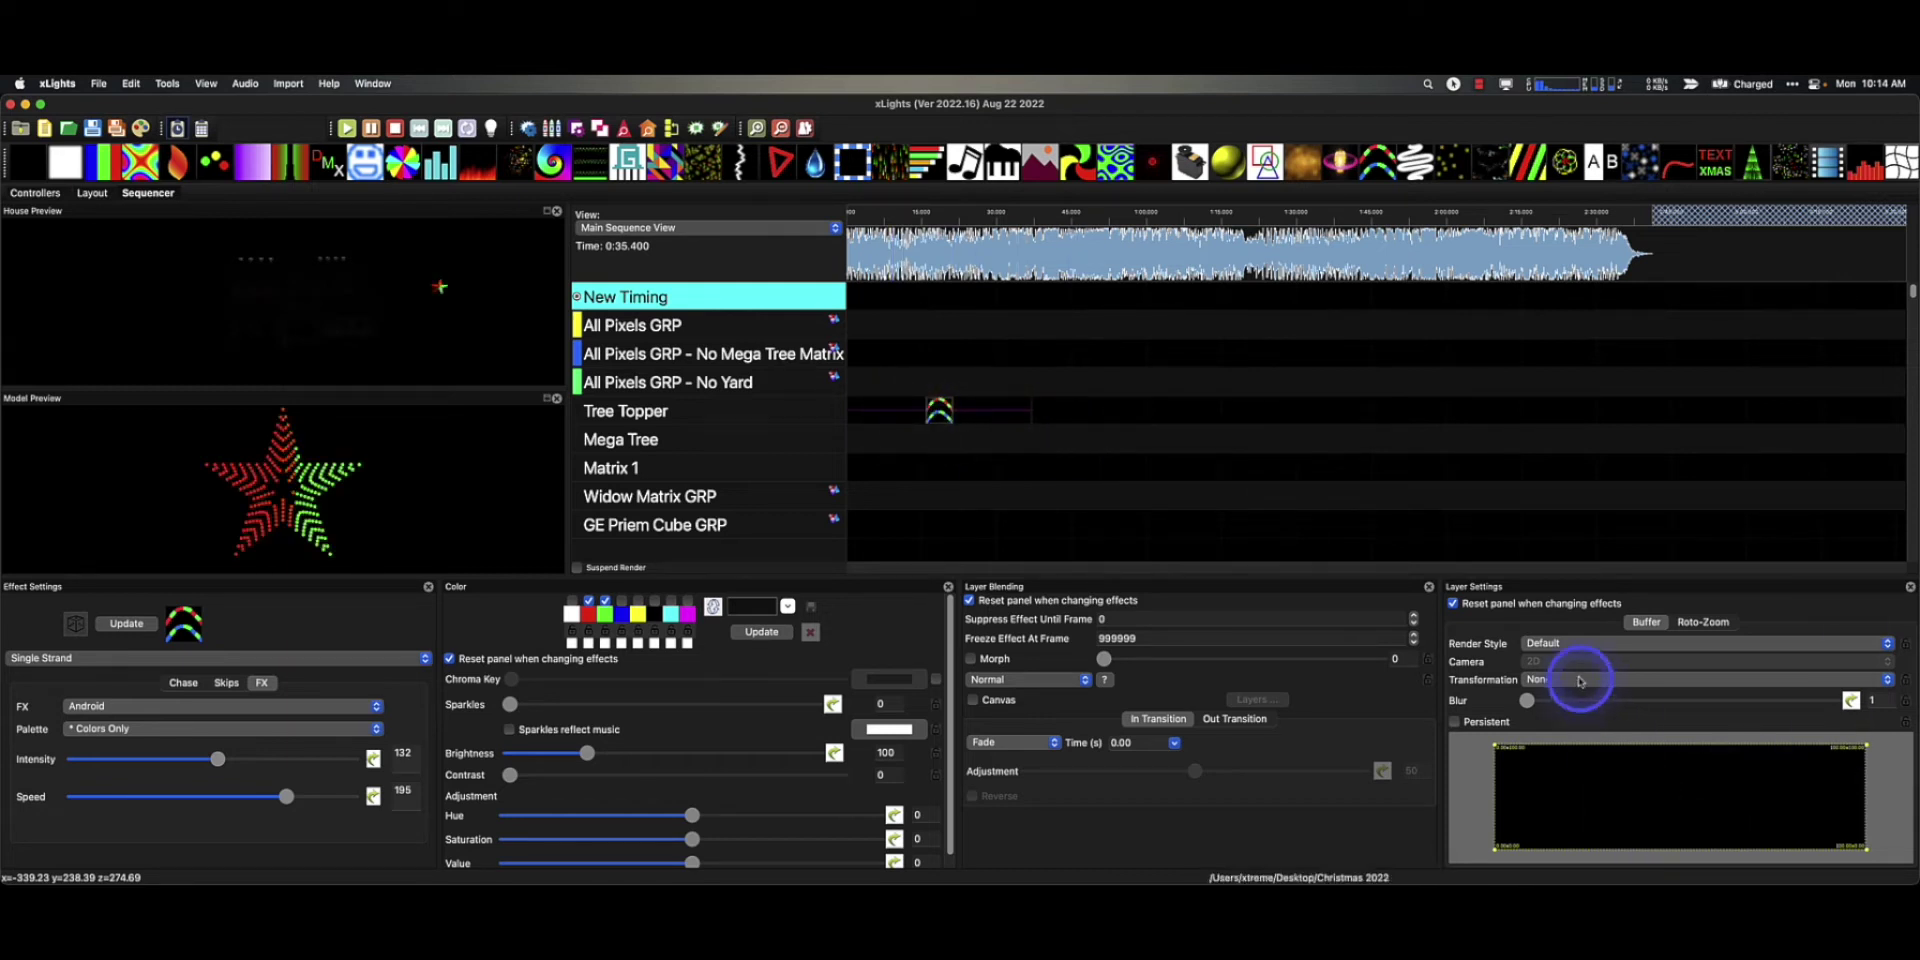
pyautogui.click(1566, 643)
pyautogui.click(1558, 710)
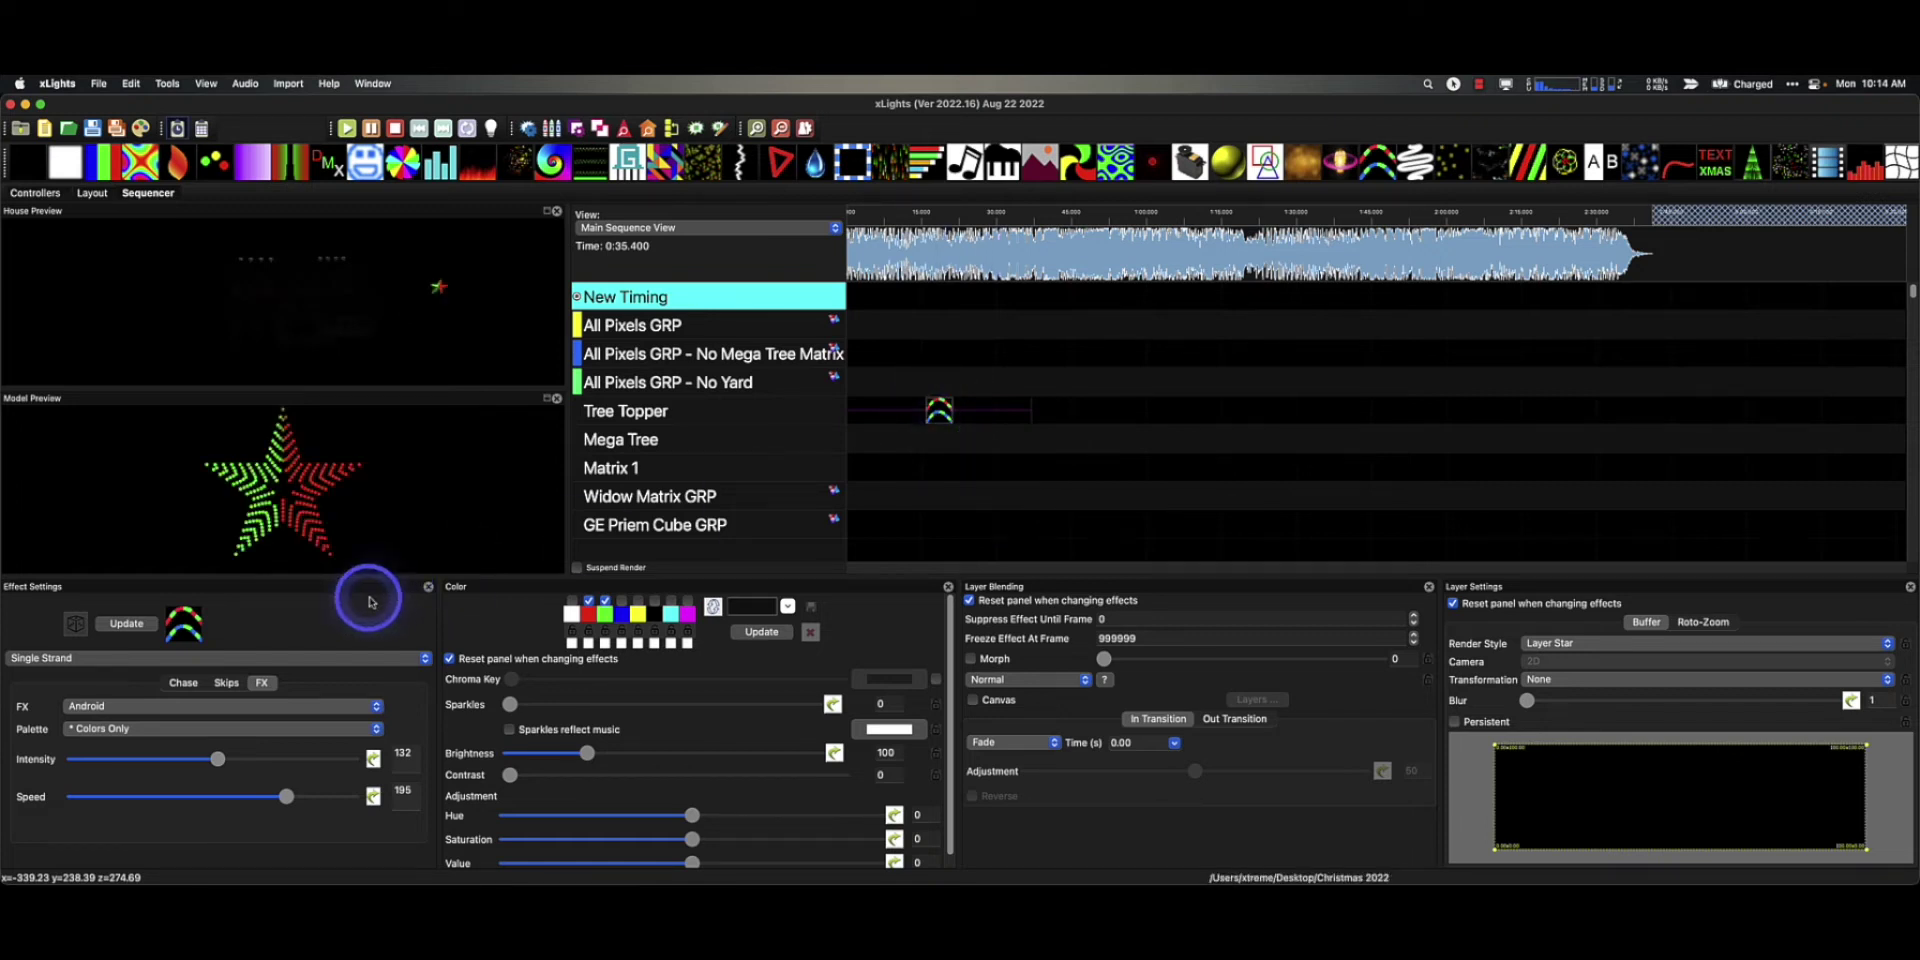
# Switch the Tree Topper's Single Strand FX pattern from Android to Chunchun
pyautogui.click(376, 706)
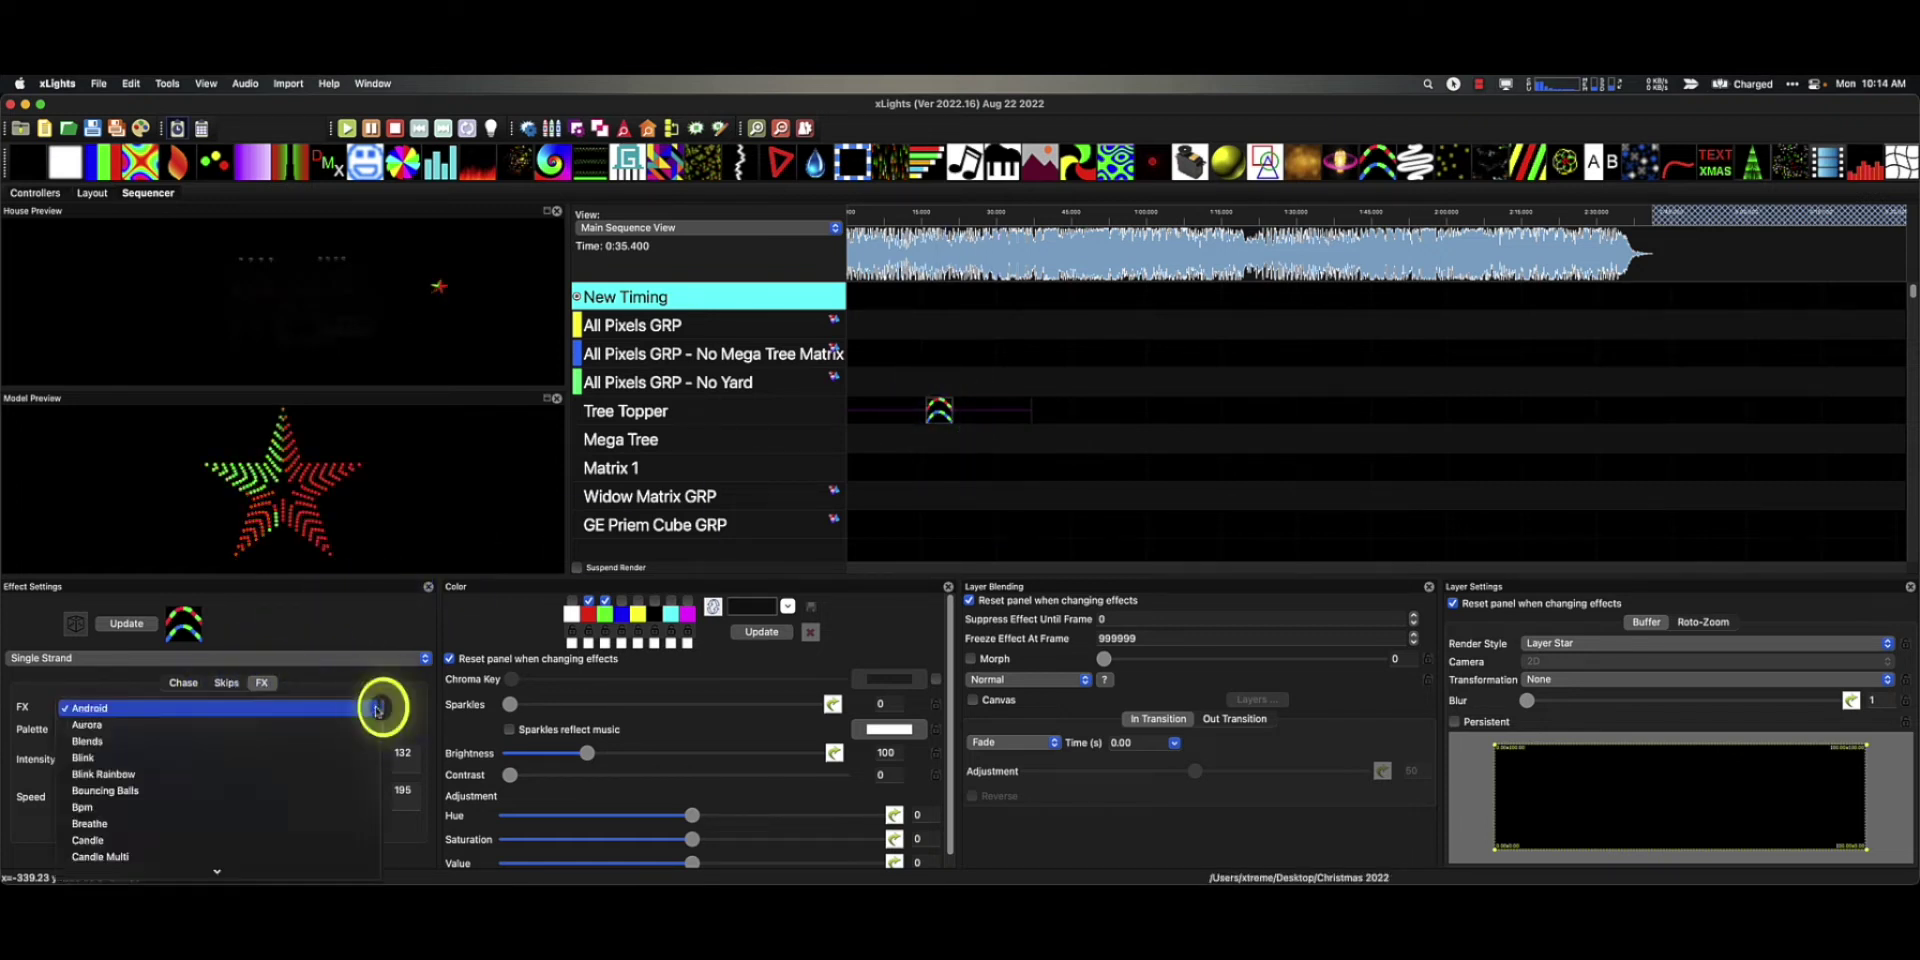
pyautogui.scroll(-20, 348, 750)
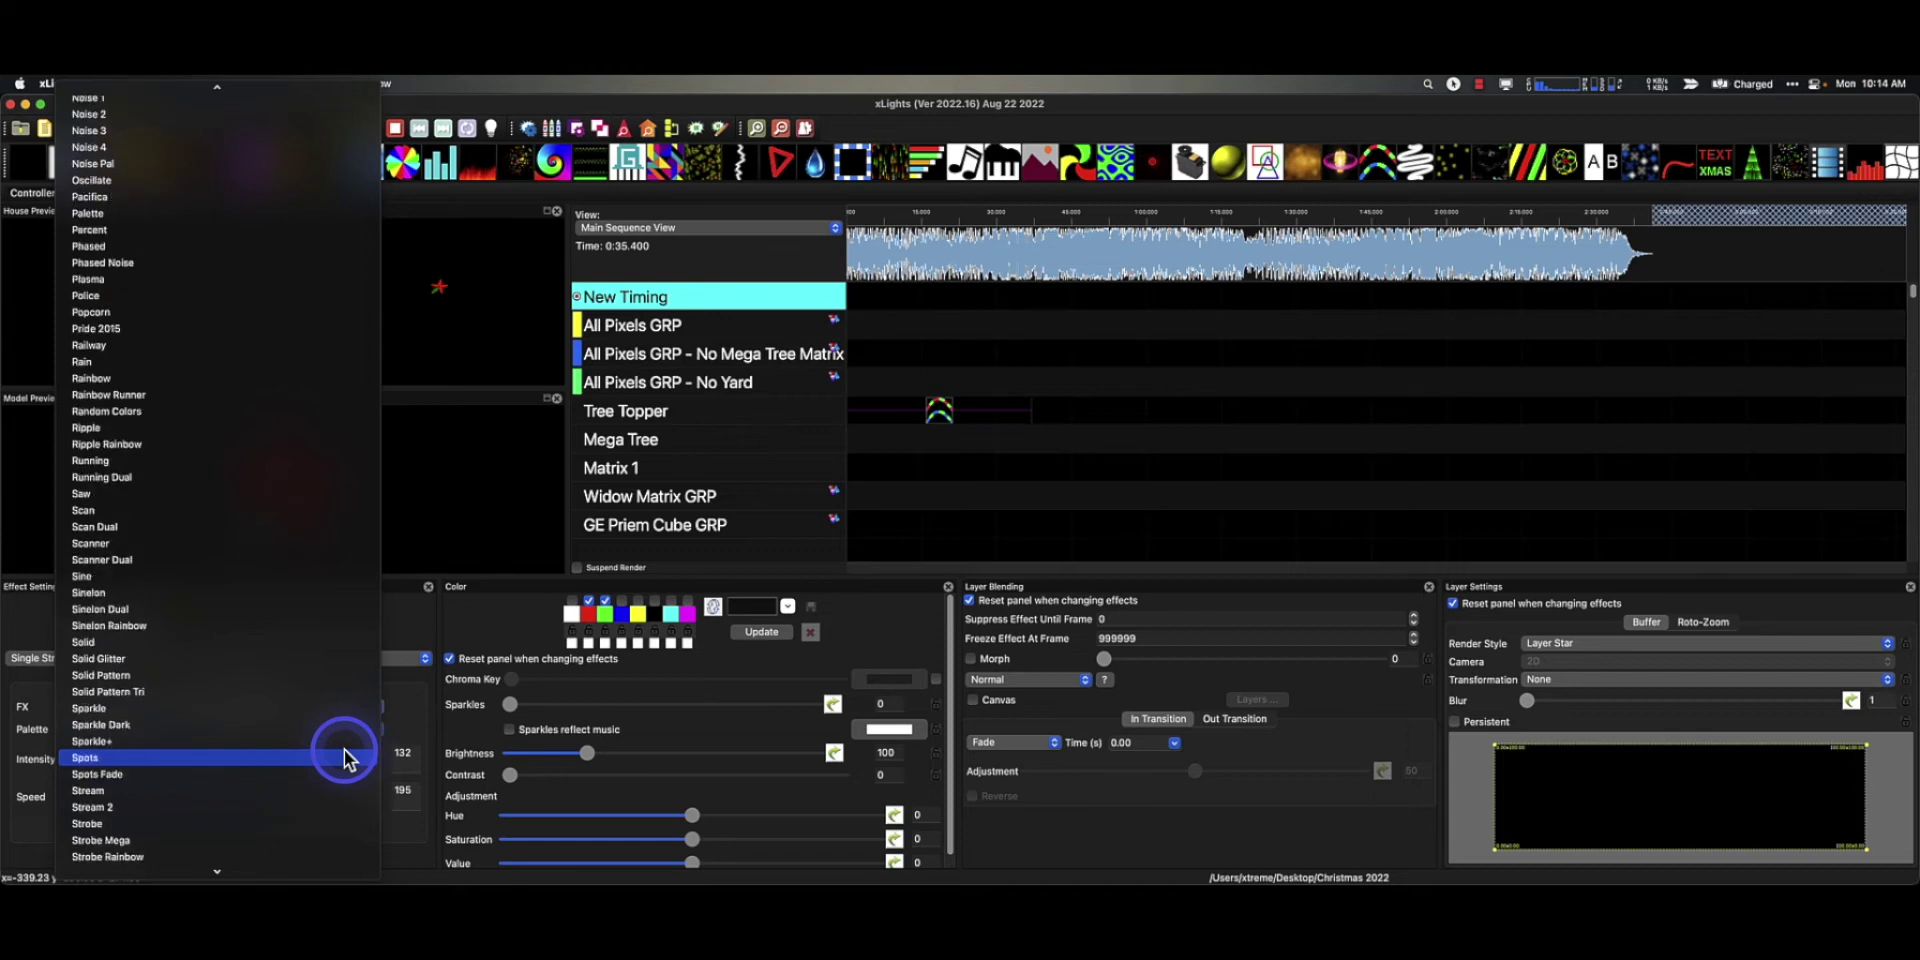
pyautogui.scroll(20, 310, 799)
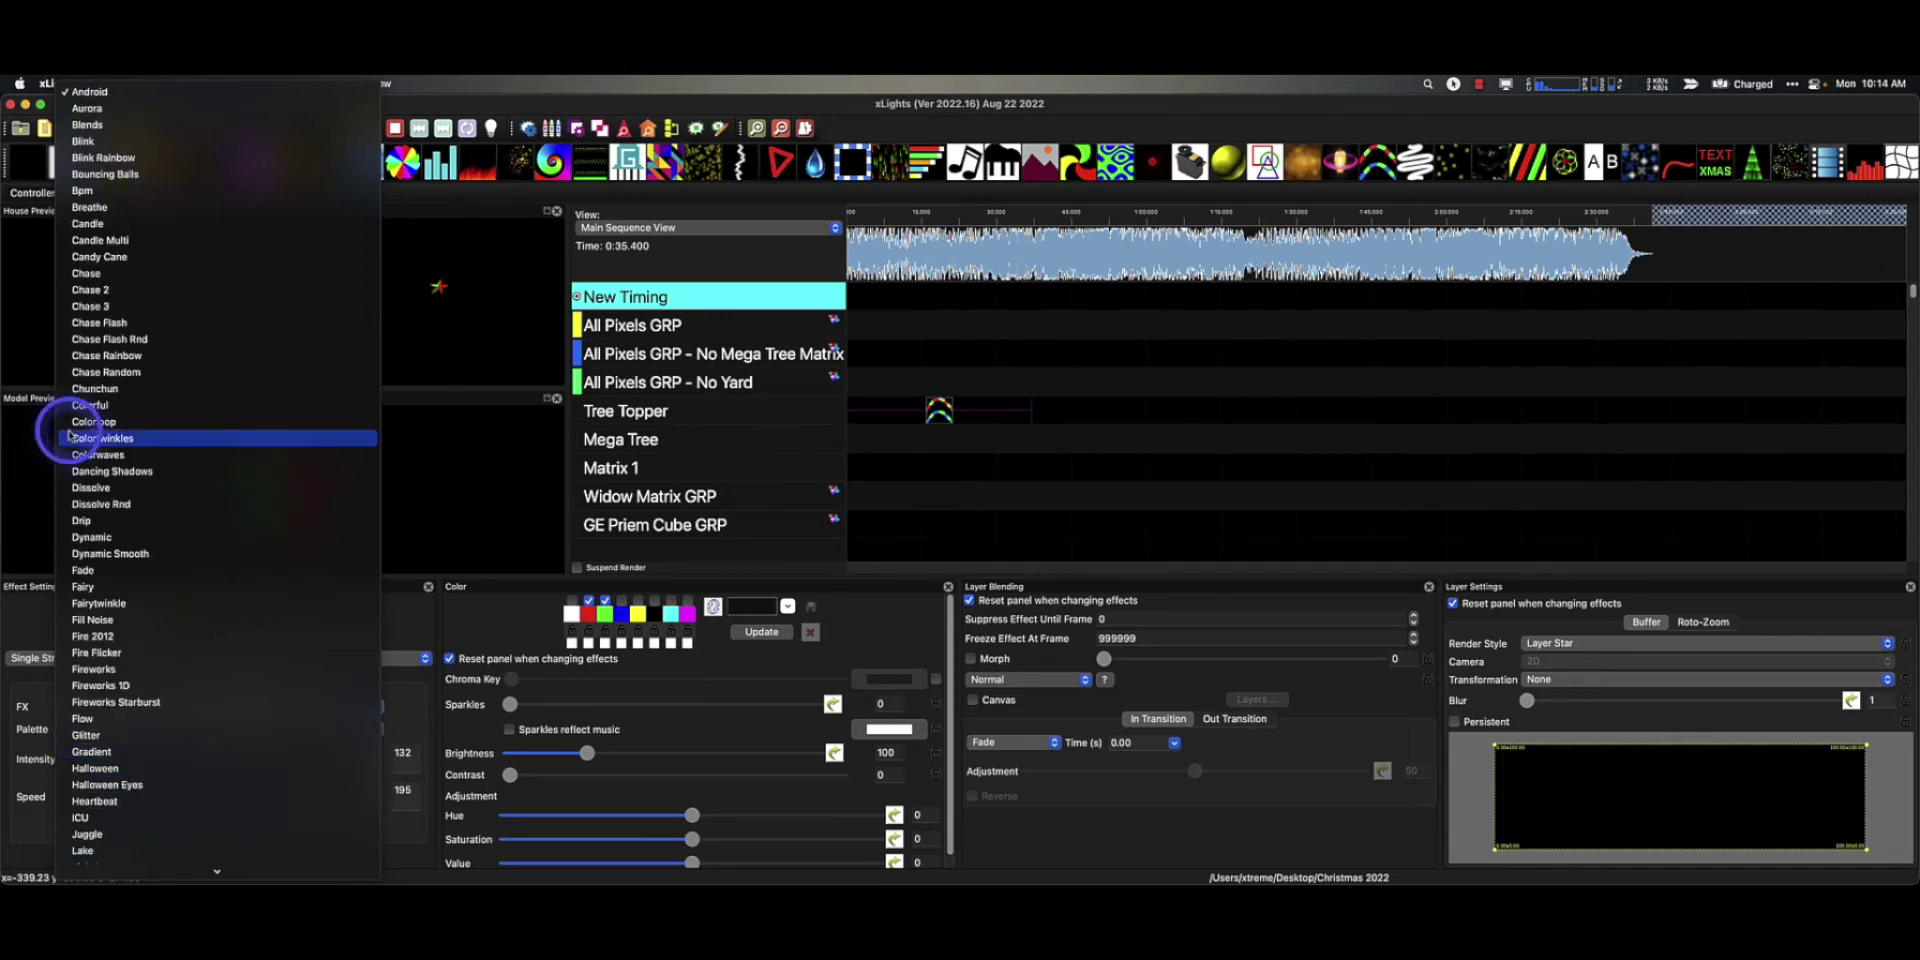
pyautogui.click(100, 388)
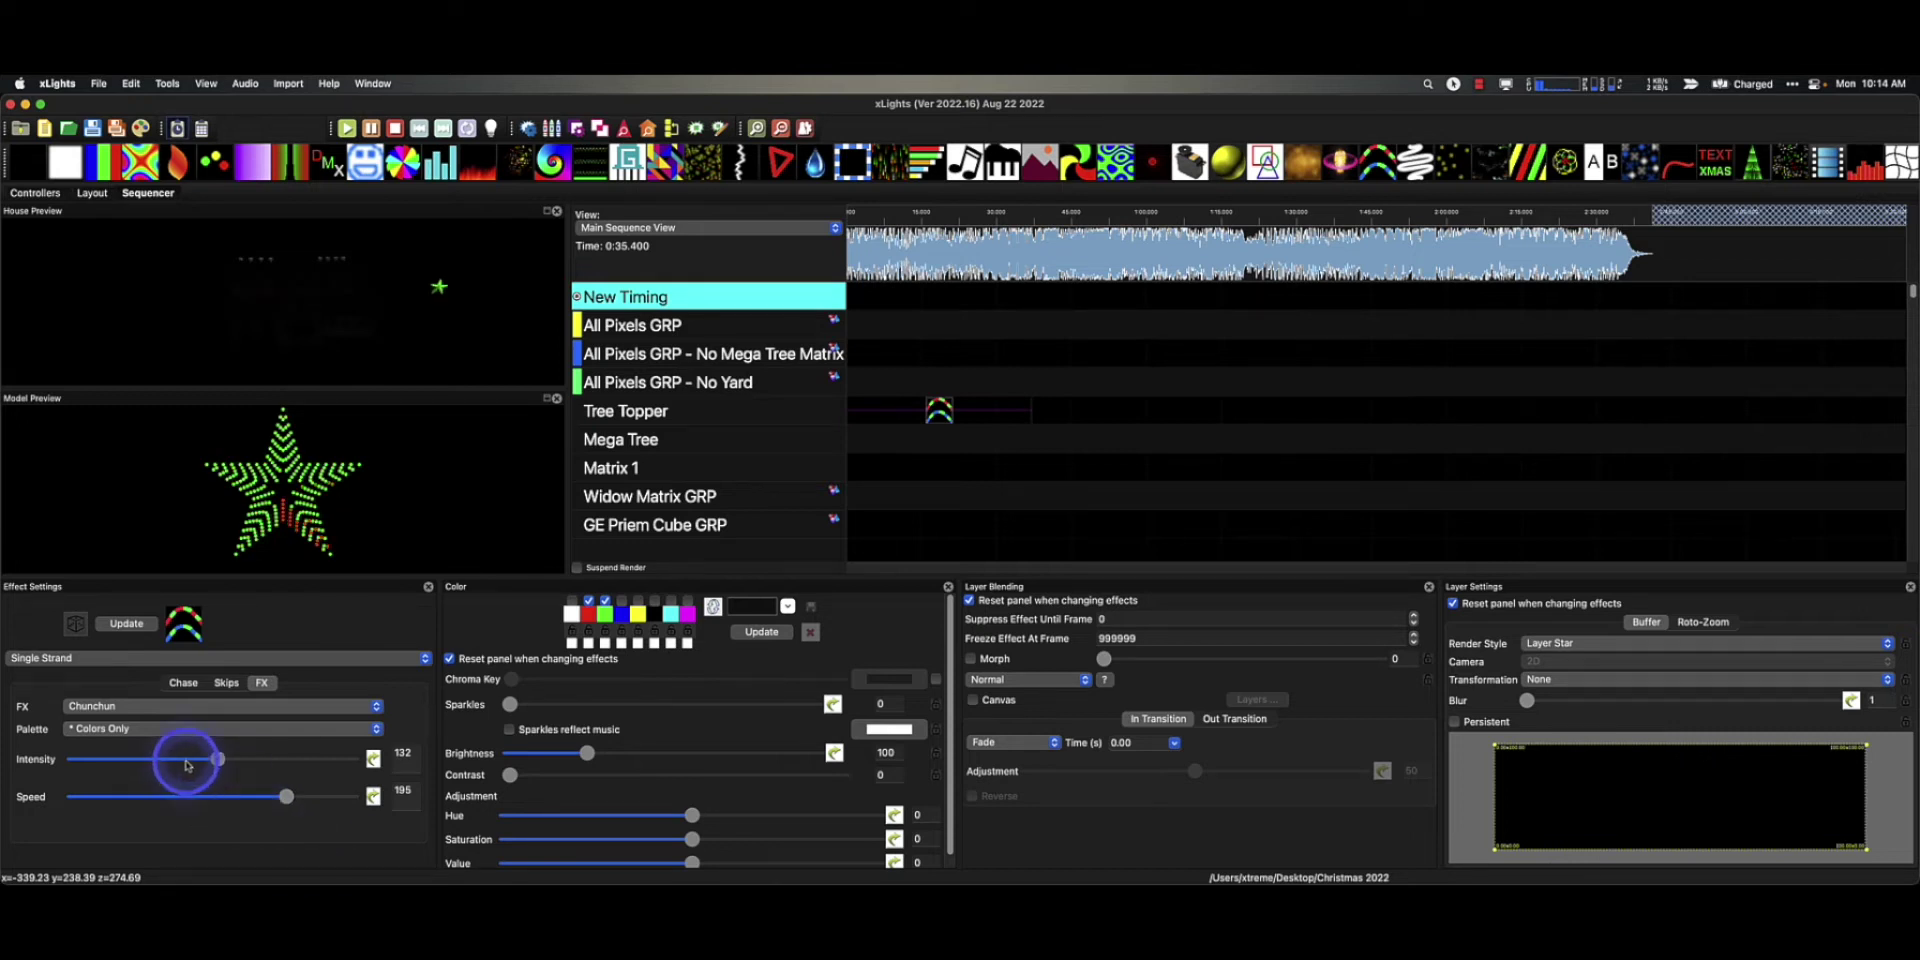
# Lower the Single Strand effect's intensity from 132 to 74
pyautogui.moveTo(217, 759); pyautogui.dragTo(120, 762)
pyautogui.click(125, 767)
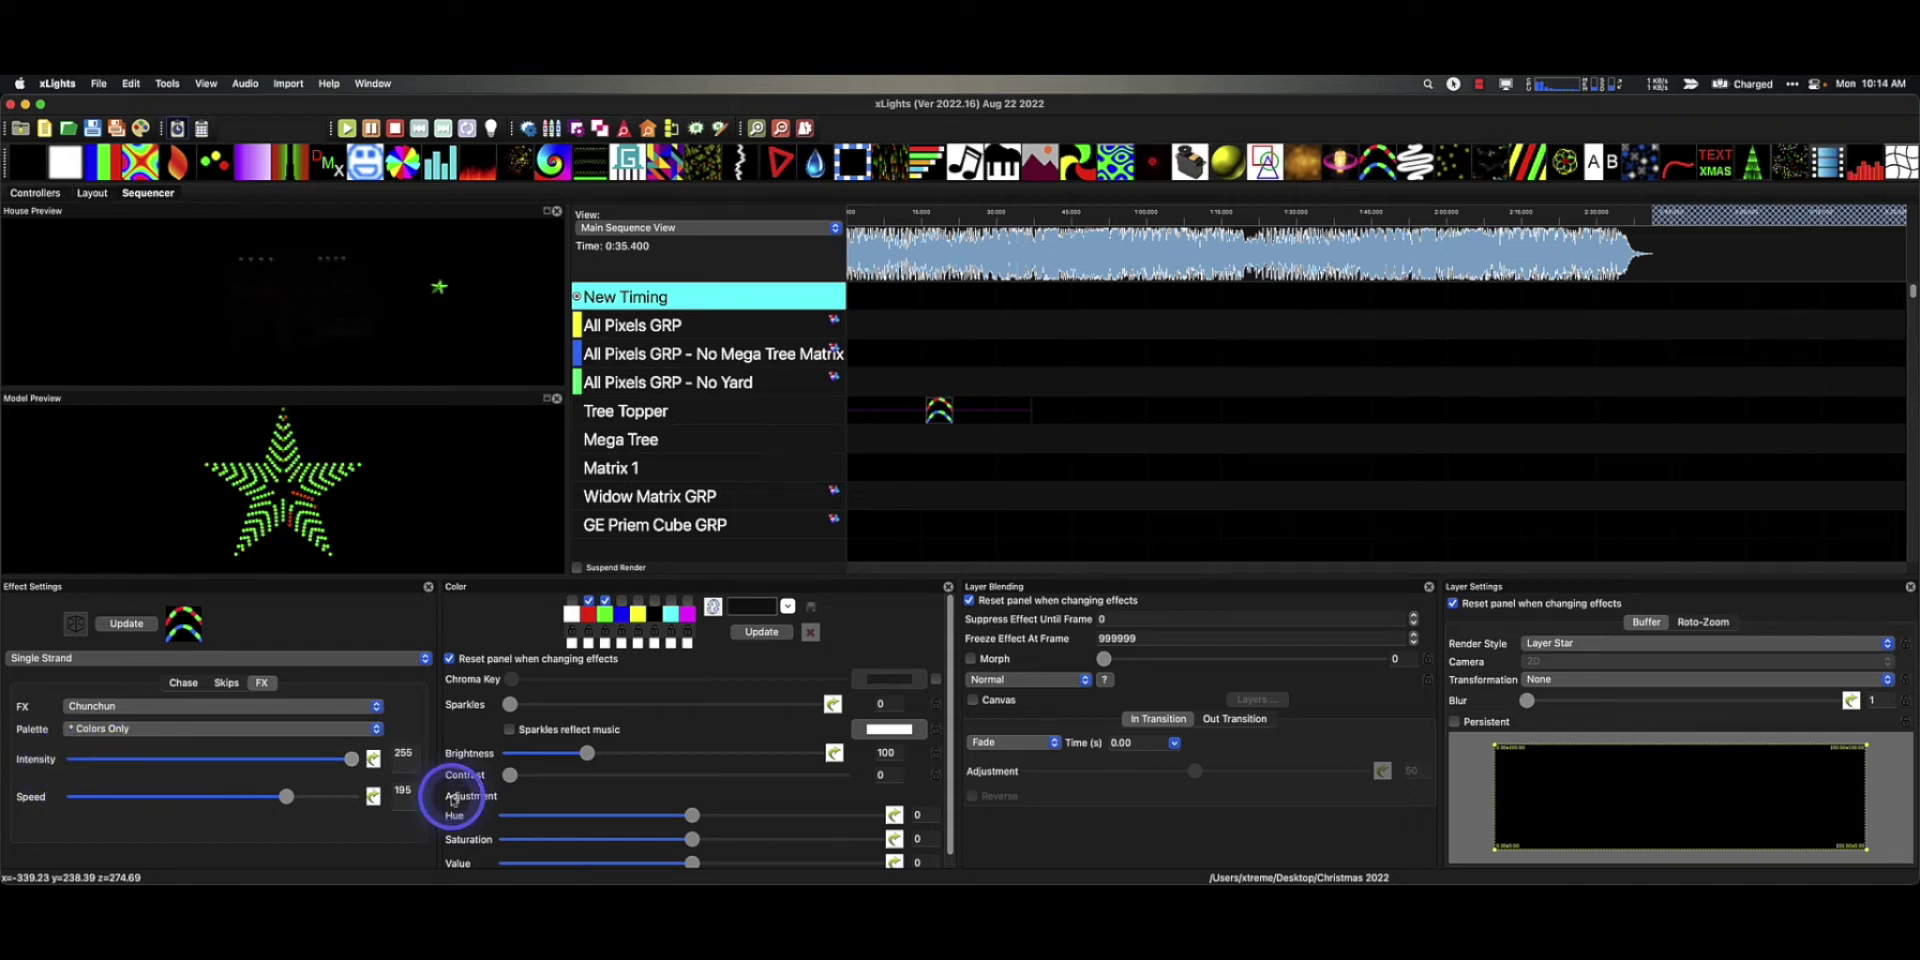
pyautogui.moveTo(180, 759); pyautogui.dragTo(155, 759)
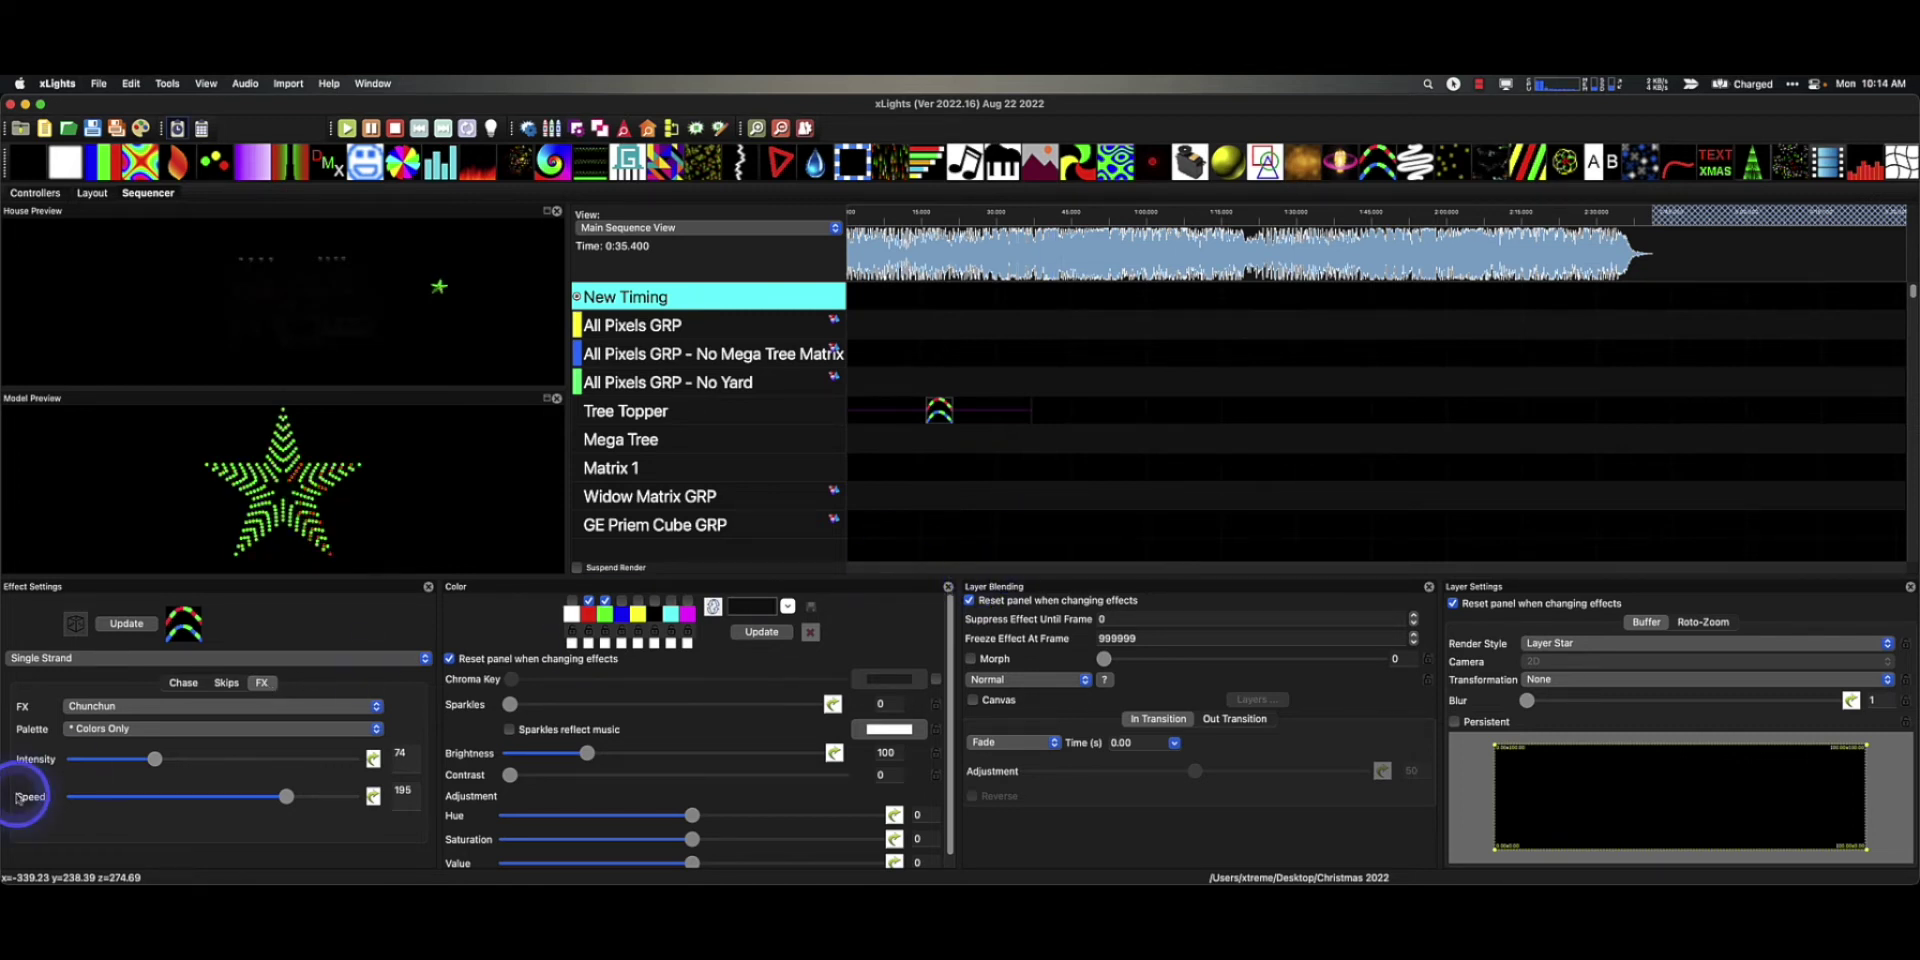
# Confirm Chunchun stays the FX pattern and restore the minimized release notes browser
pyautogui.click(370, 706)
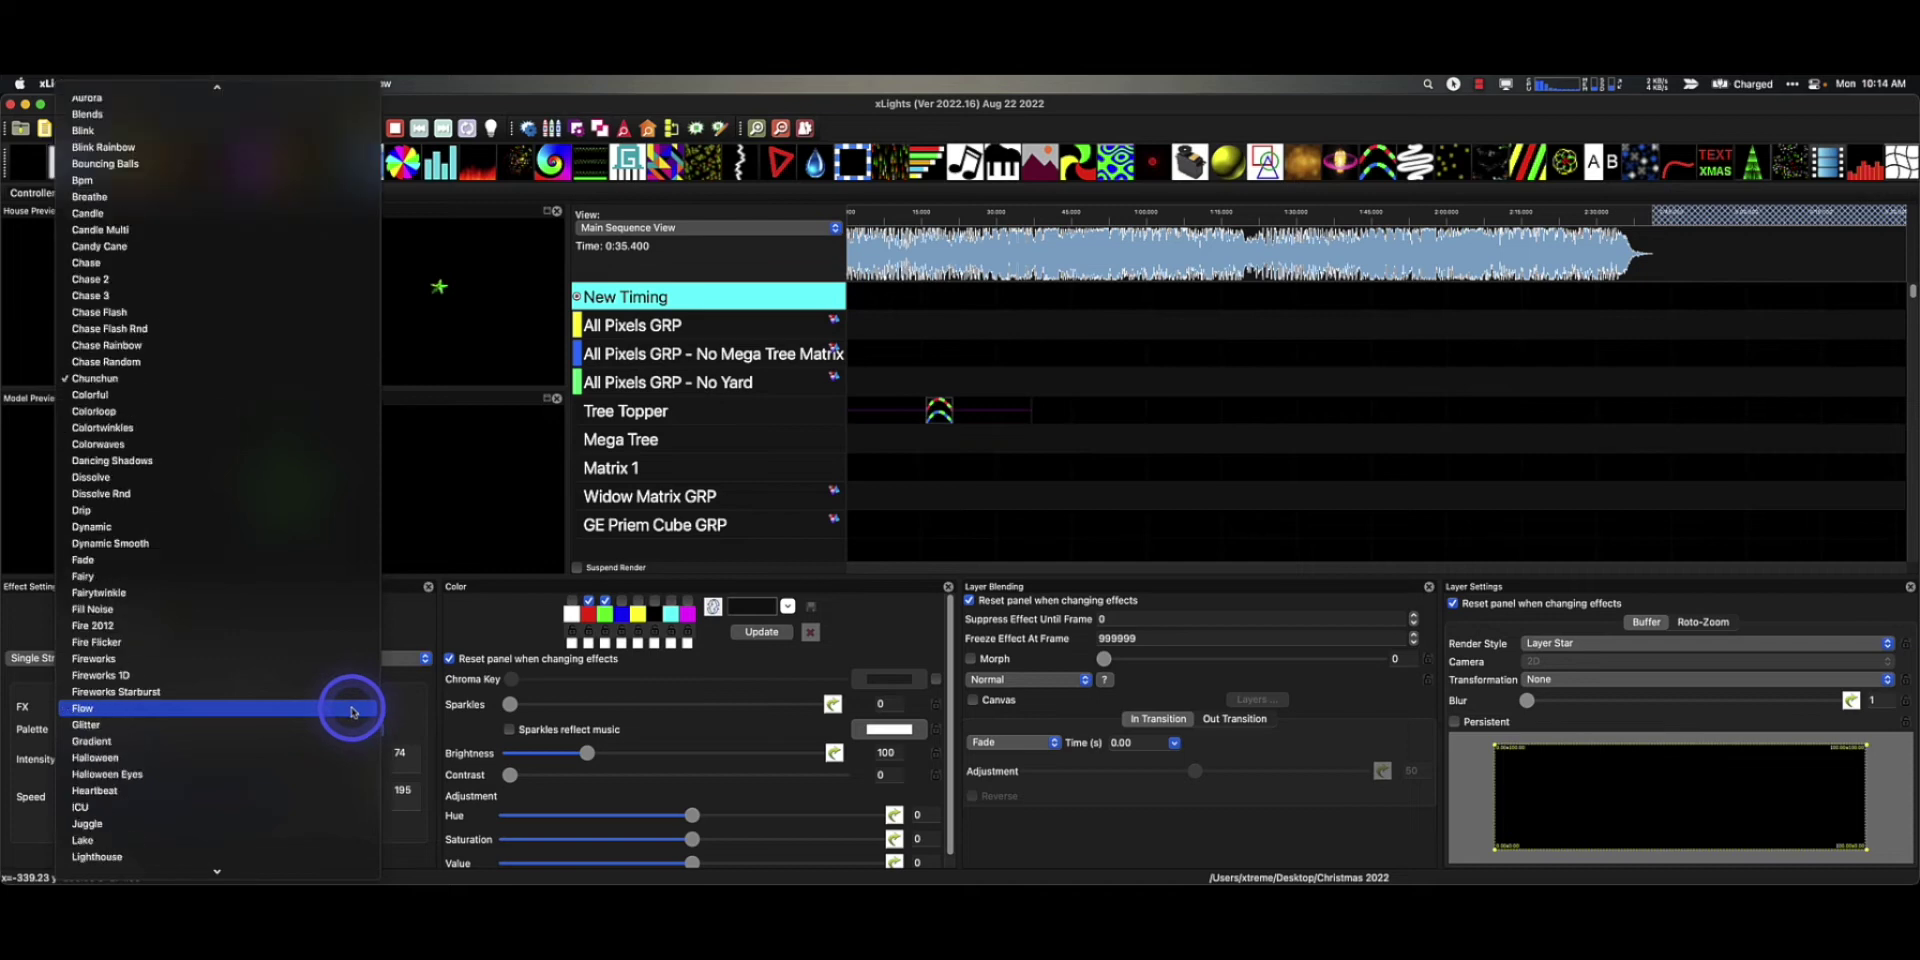
pyautogui.scroll(1, 321, 720)
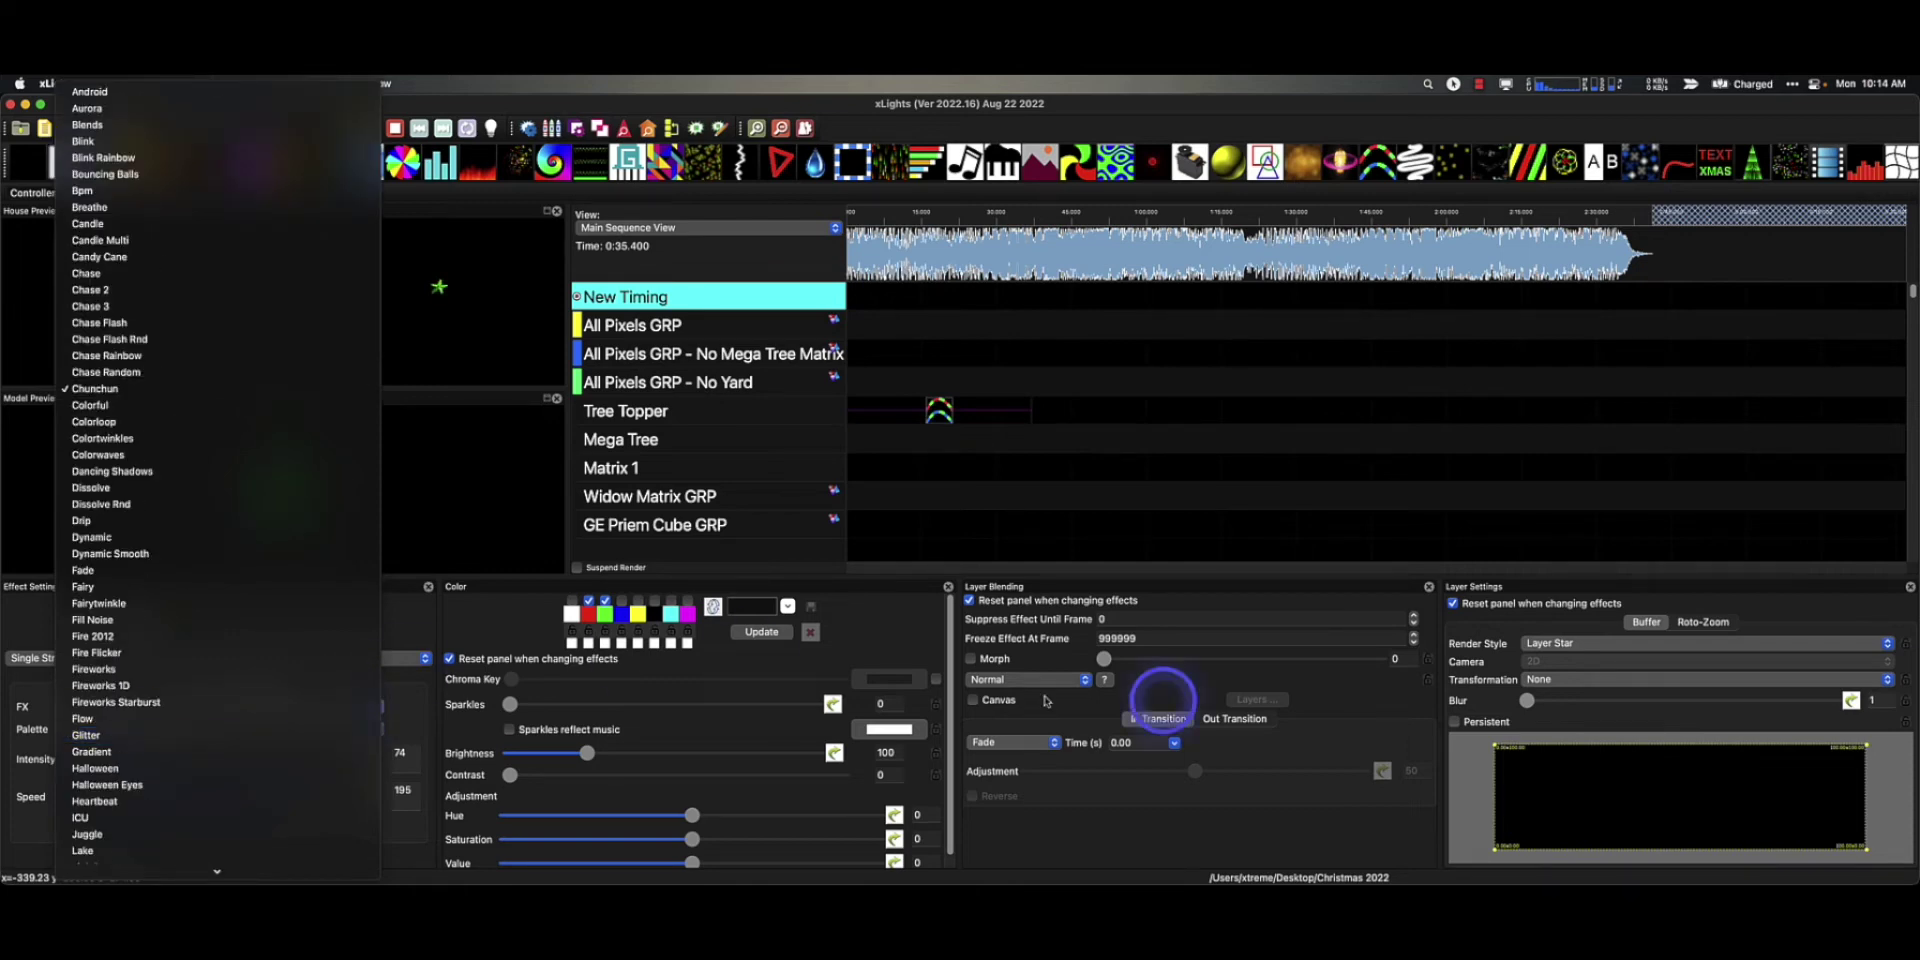
pyautogui.click(1136, 517)
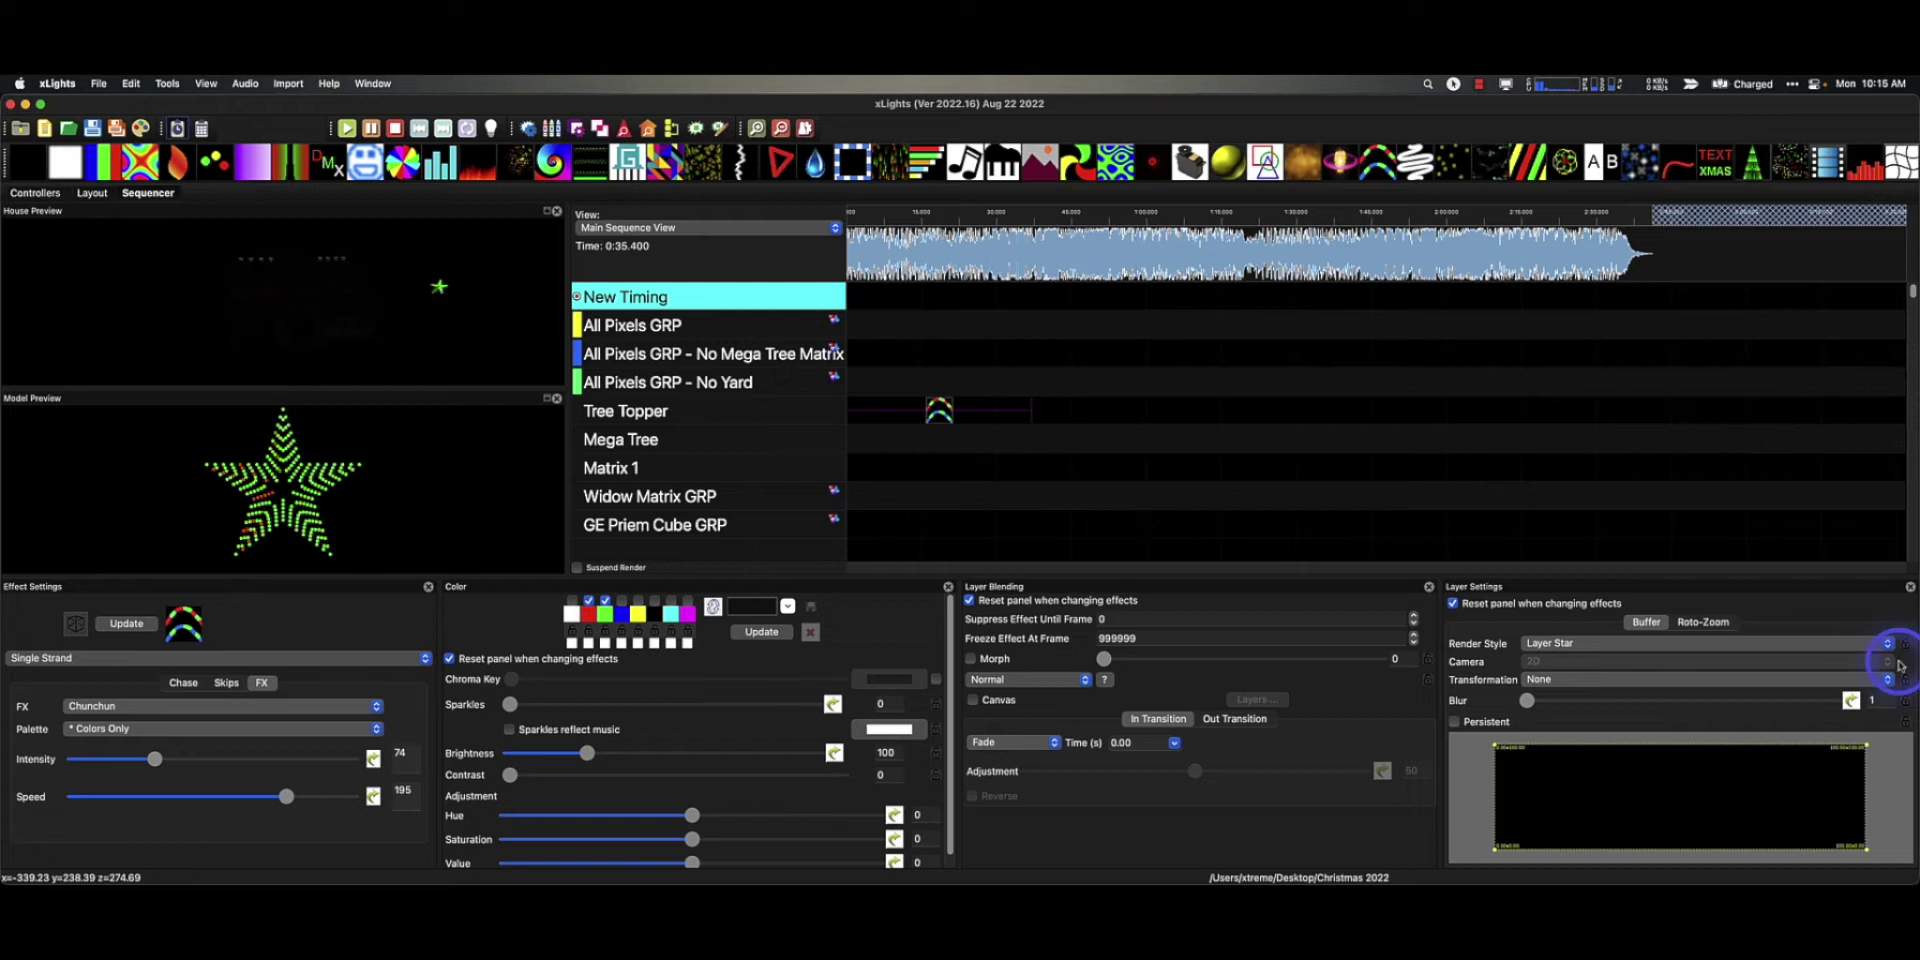
pyautogui.moveTo(1517, 880)
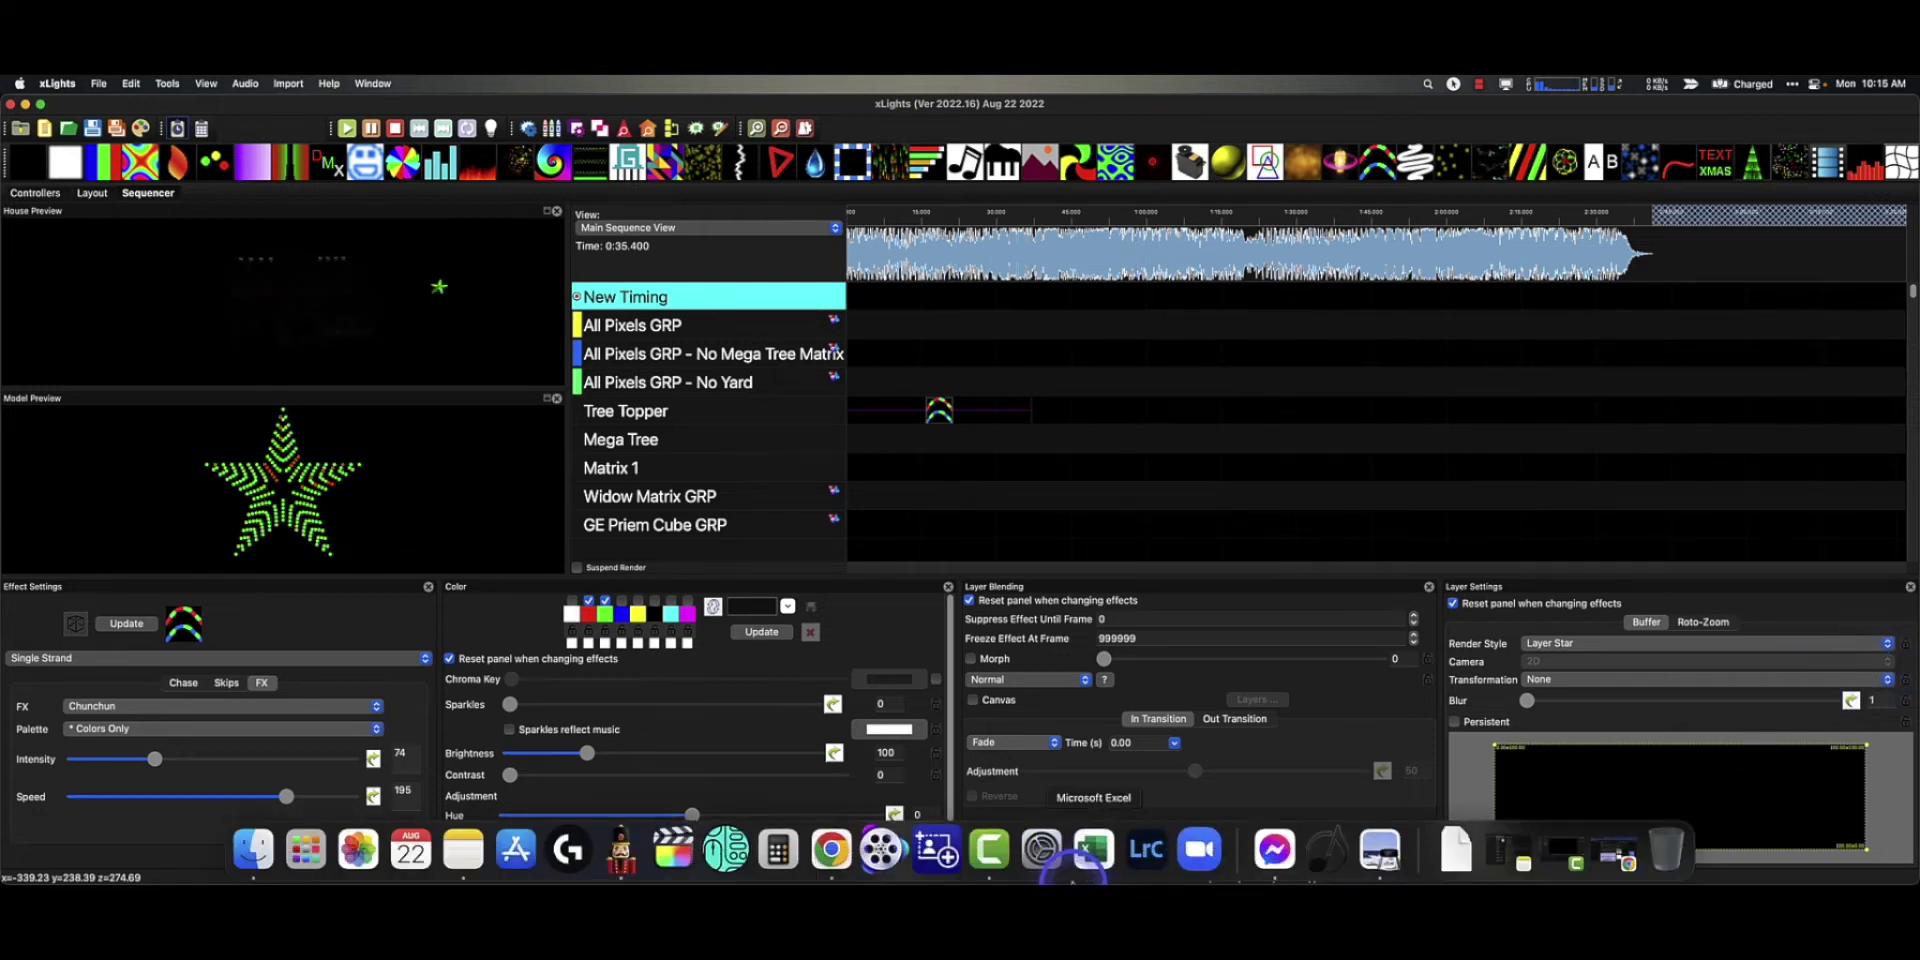
pyautogui.click(1566, 866)
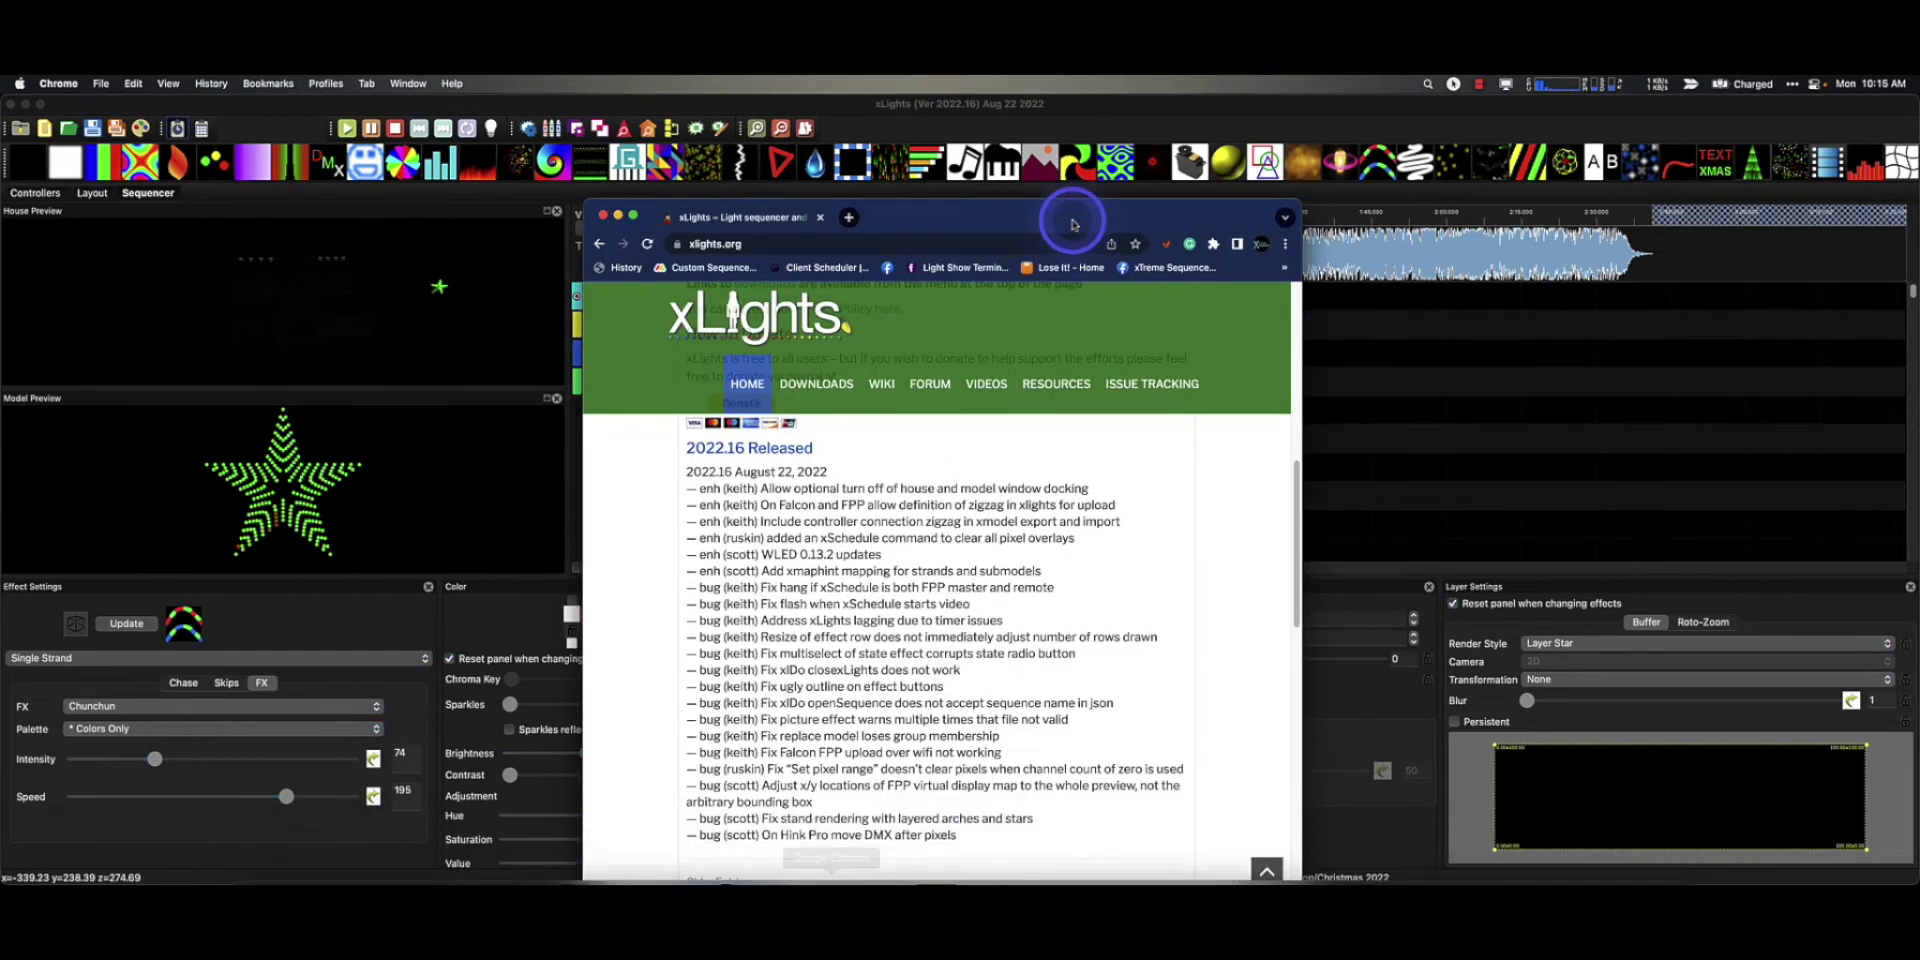
# Nudge the restored Chrome window up to read the 2022.16 release notes
pyautogui.moveTo(1071, 224); pyautogui.dragTo(1070, 195)
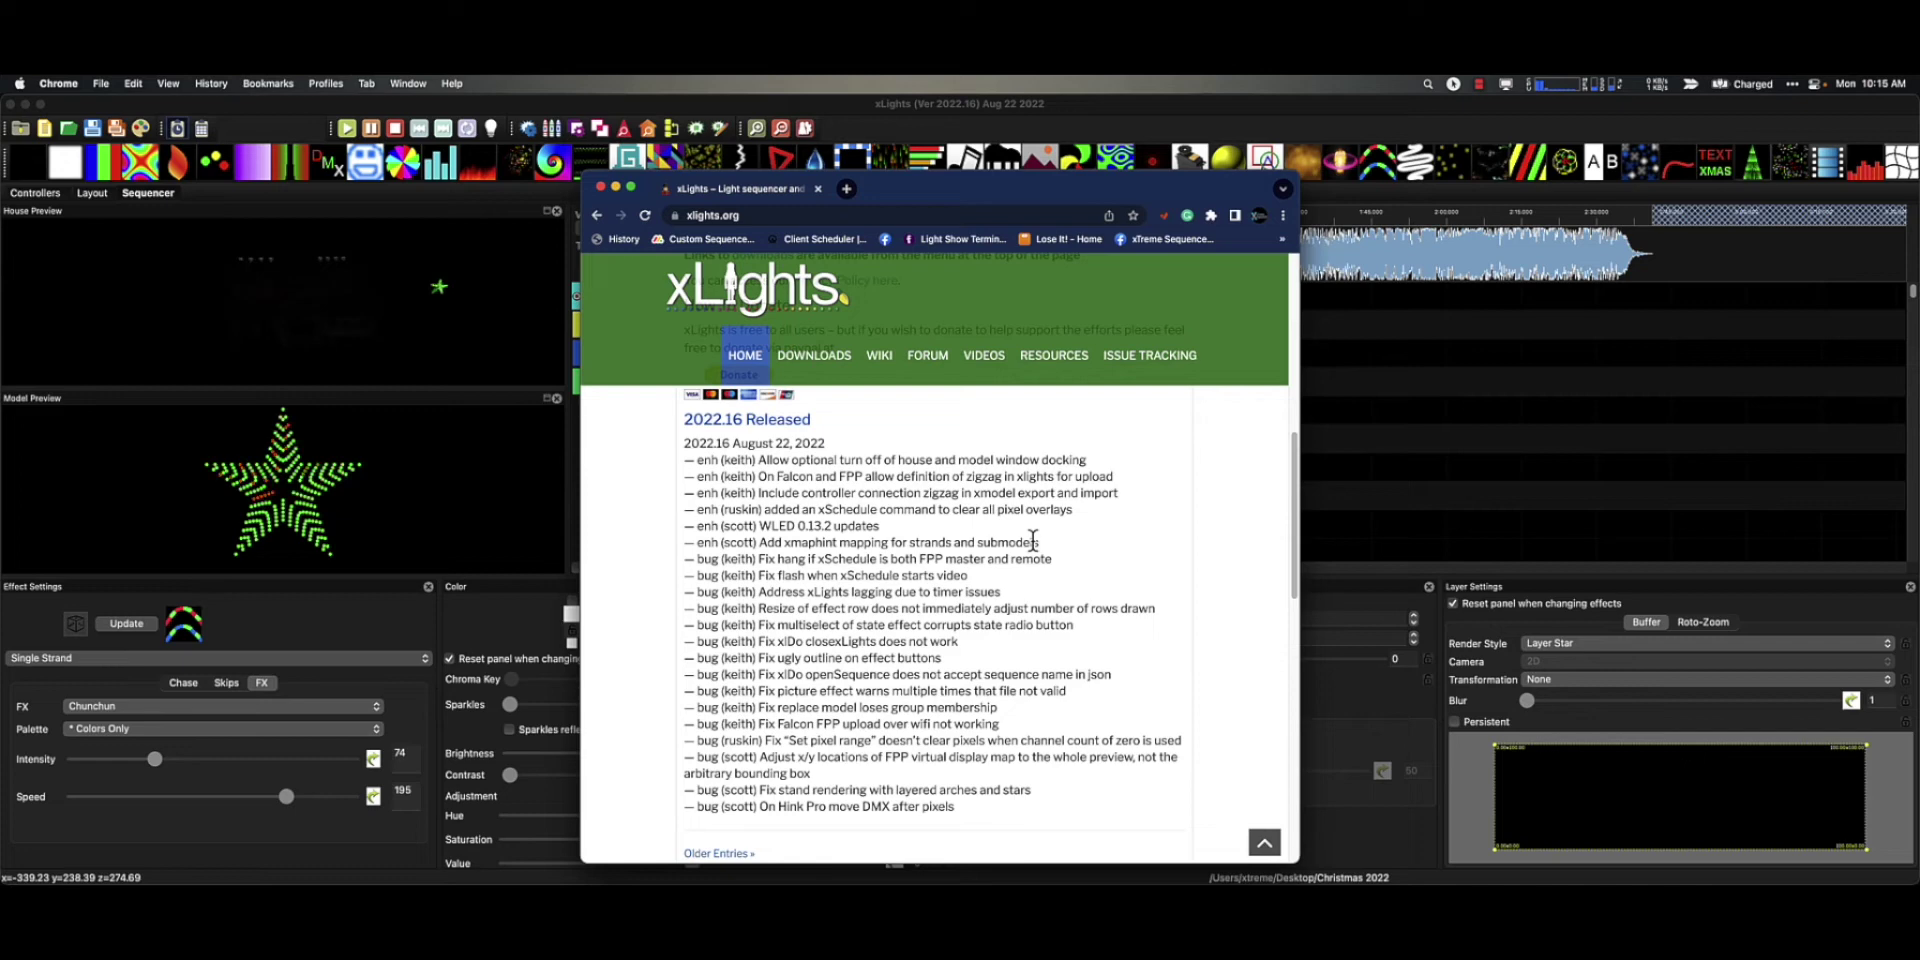
# Hide Chrome and delete the Single Strand effect from the Tree Topper row
pyautogui.press('super+w')
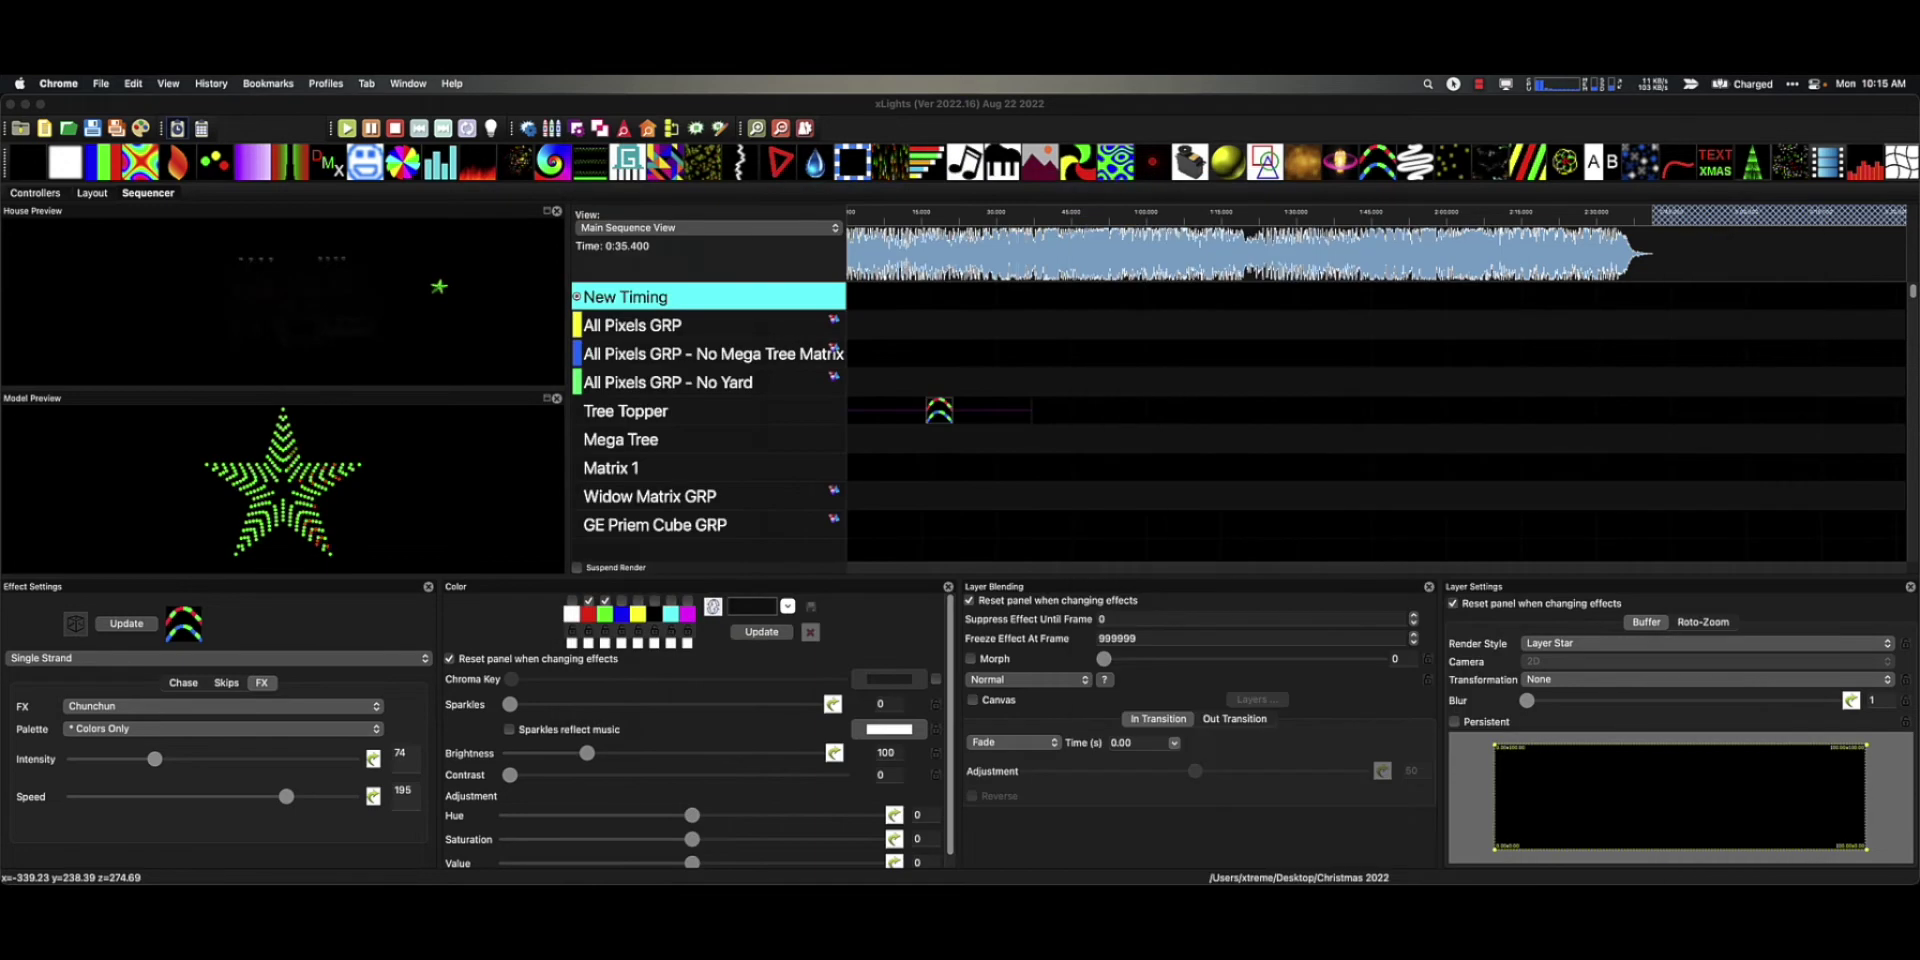
pyautogui.click(943, 418)
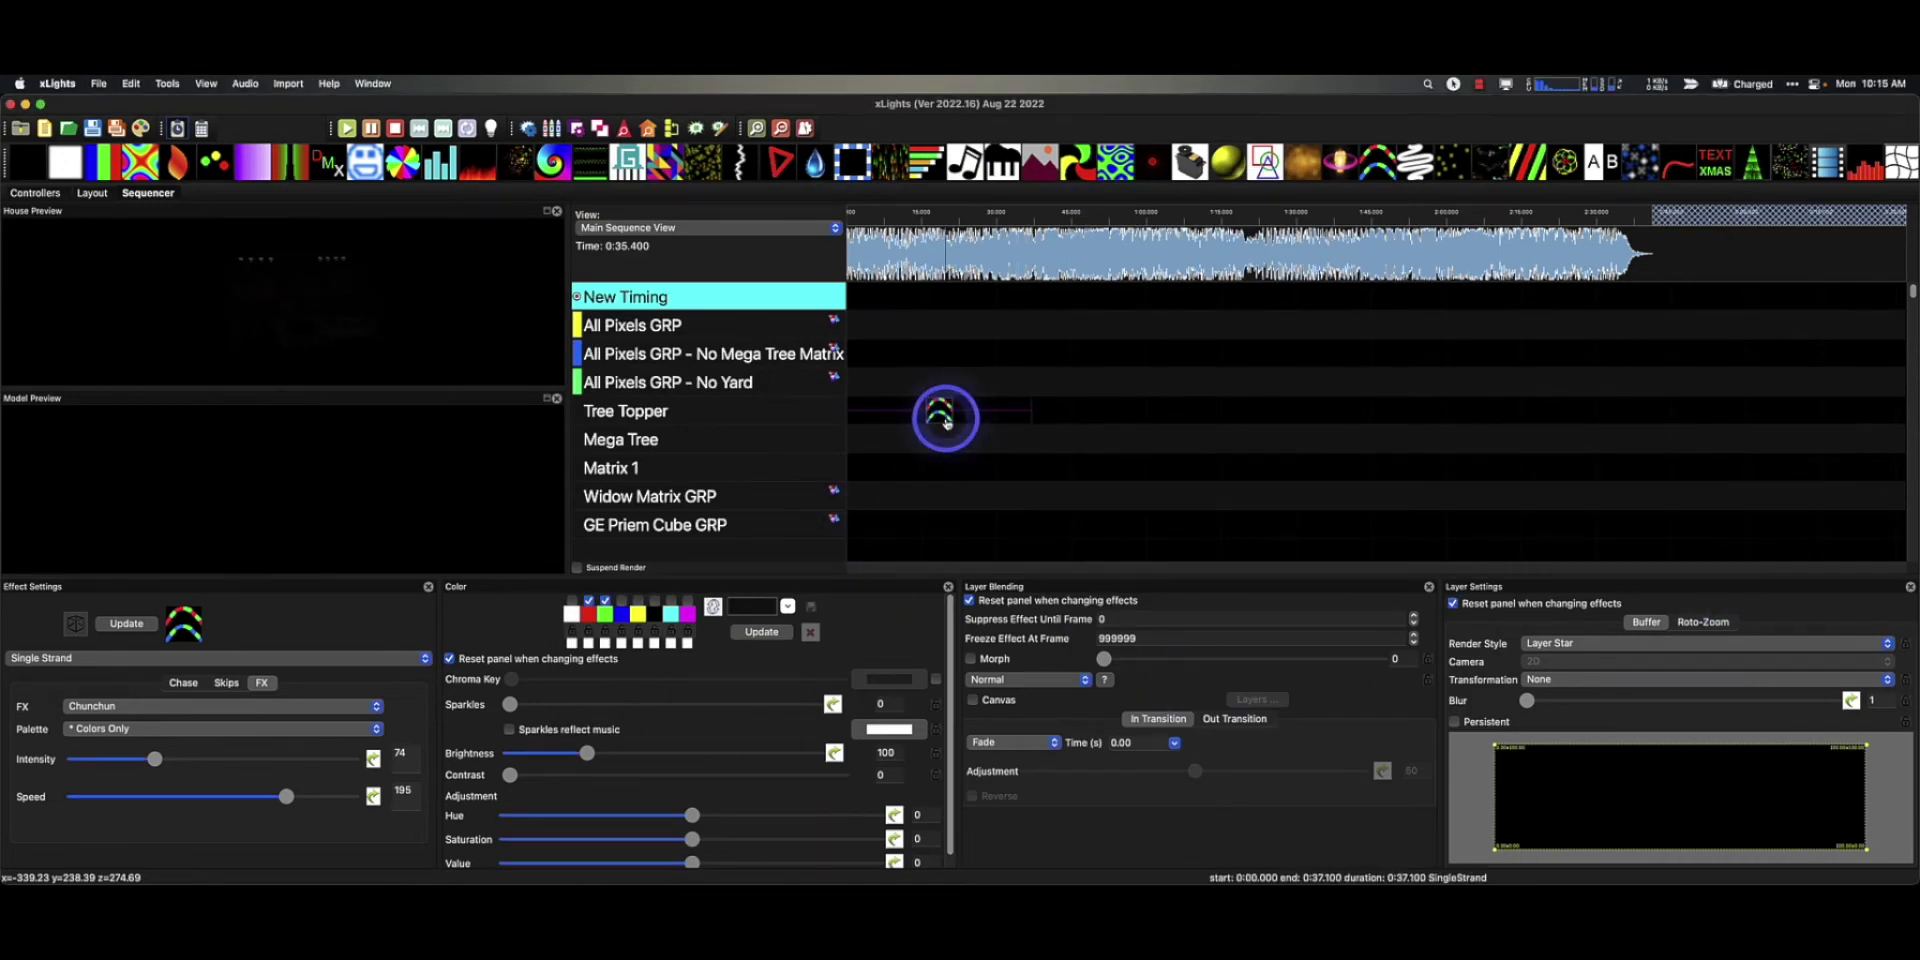
pyautogui.press('Delete')
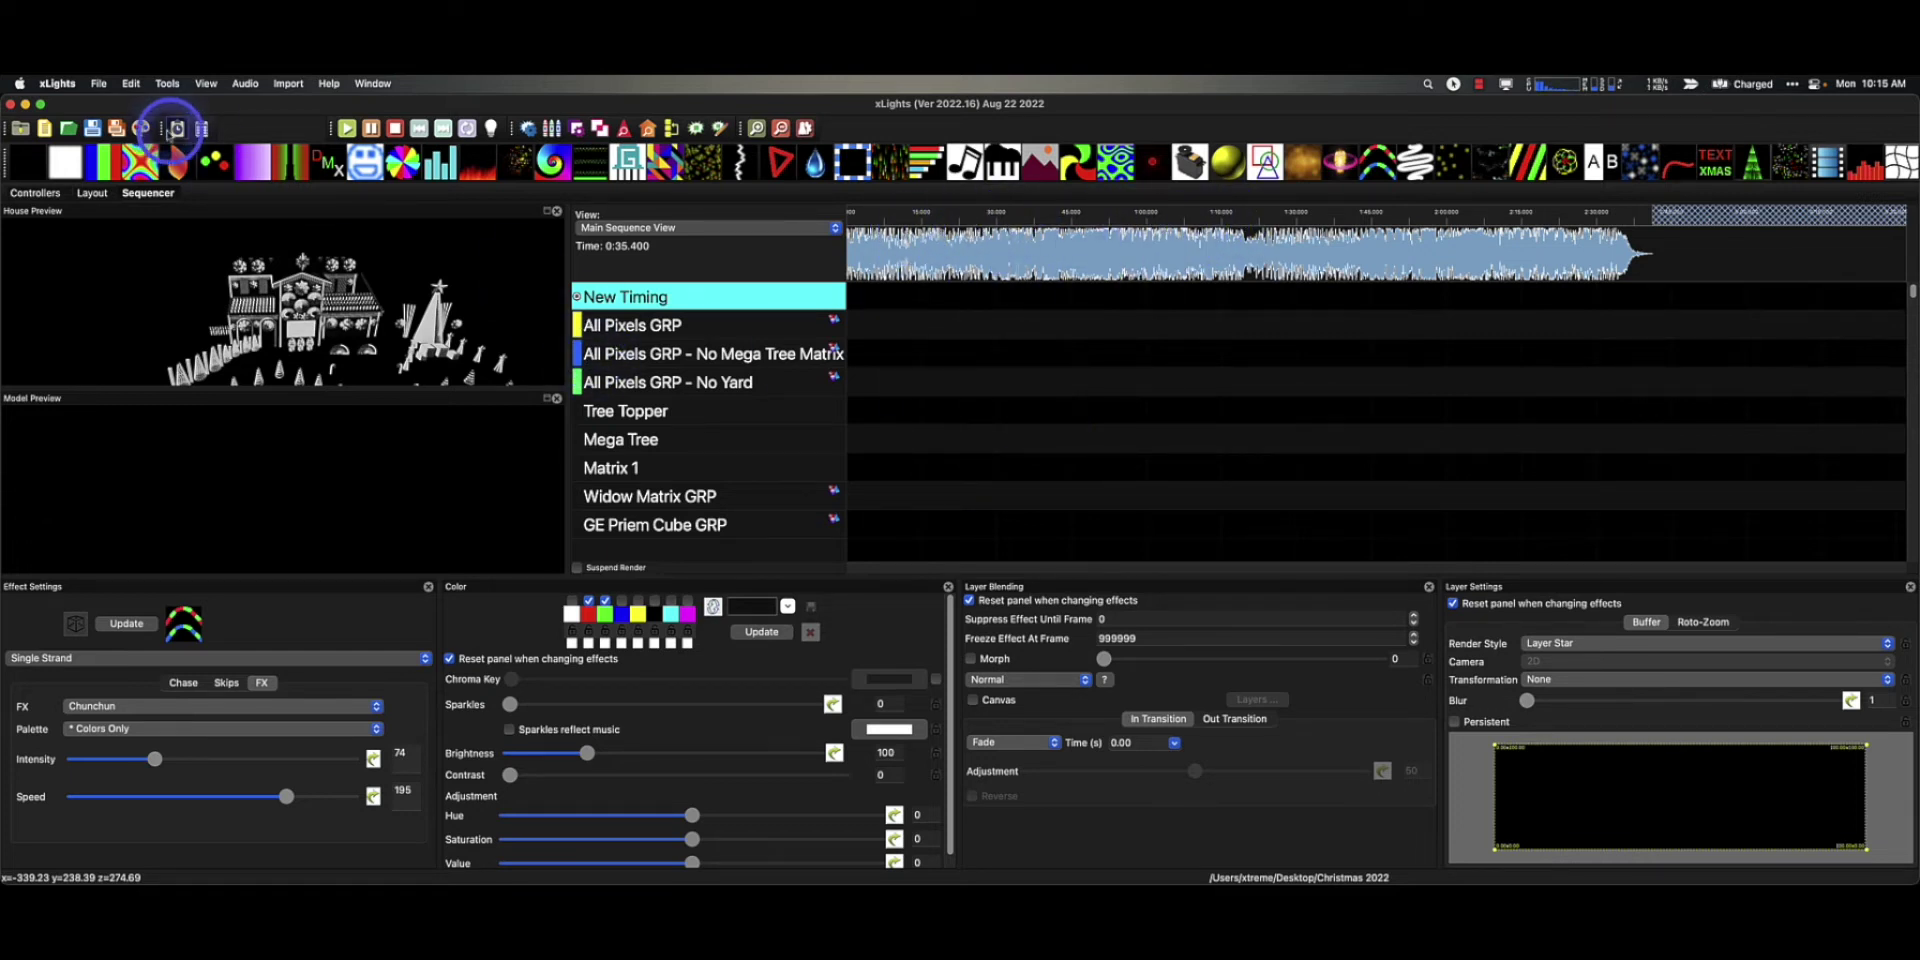
# Import effects from the Desktop's Nutcracker Christmas file, opening the Map Channels window
pyautogui.click(288, 83)
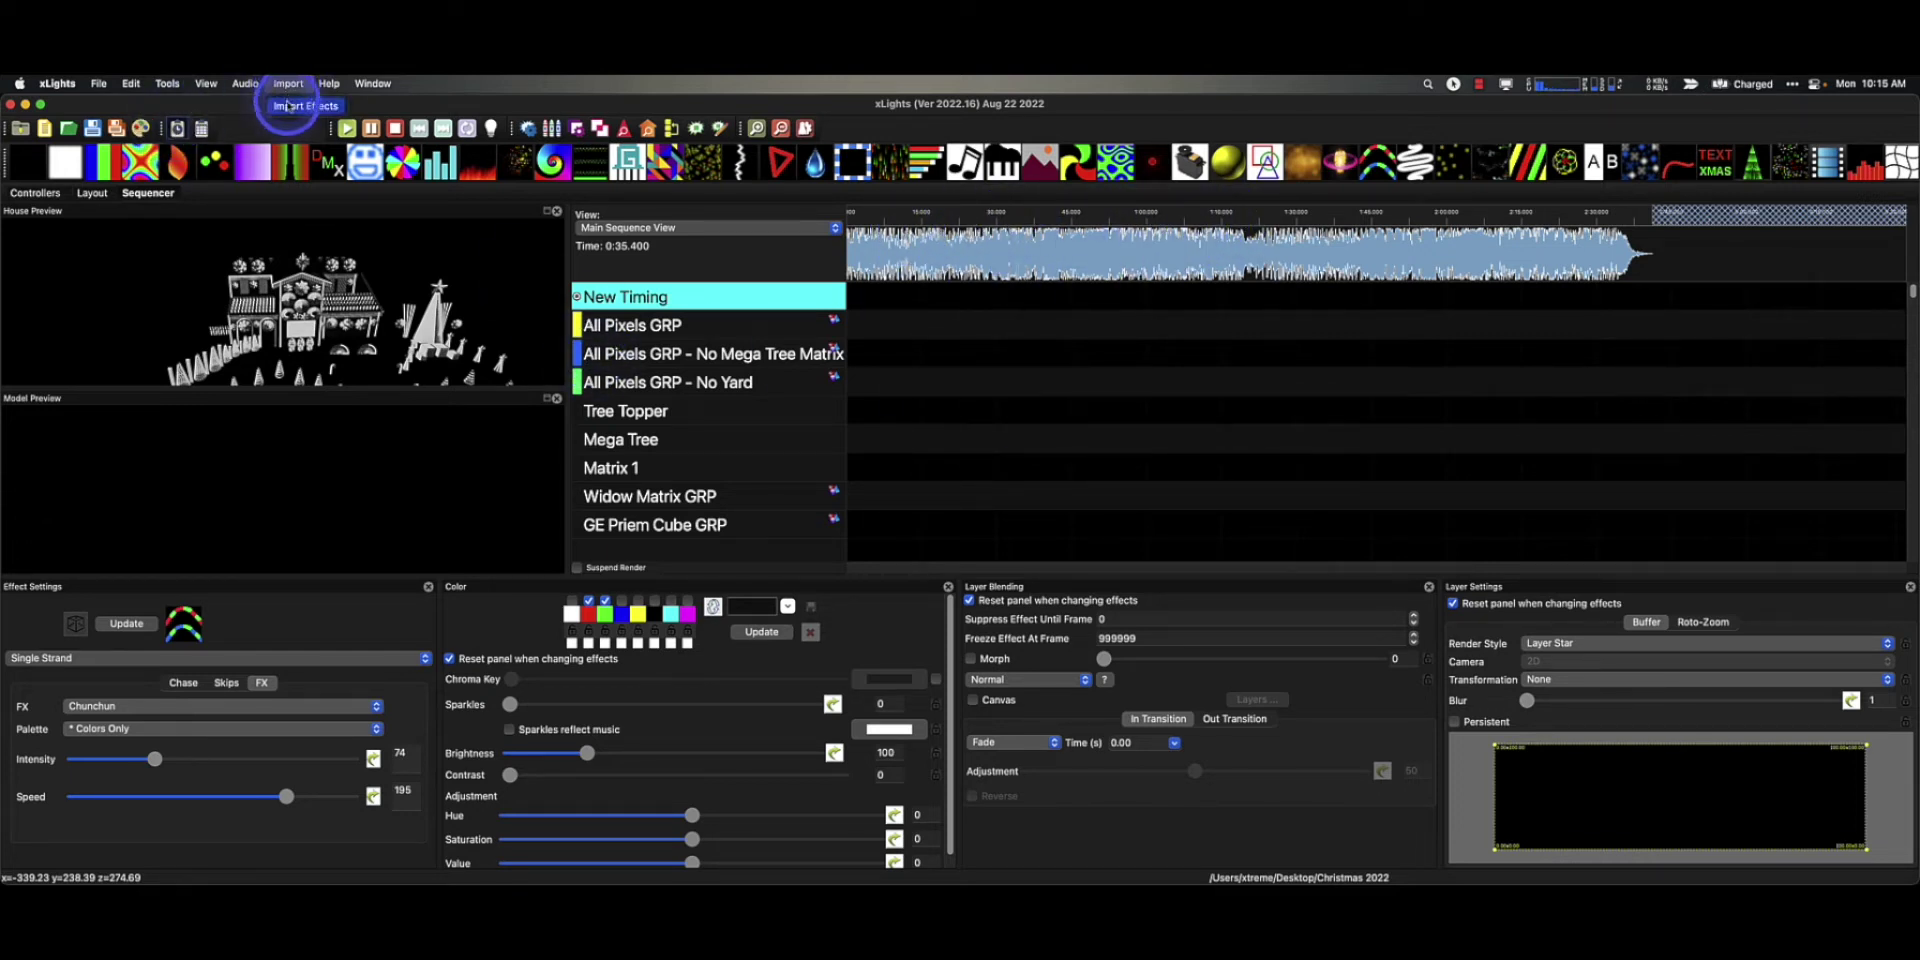
pyautogui.click(287, 105)
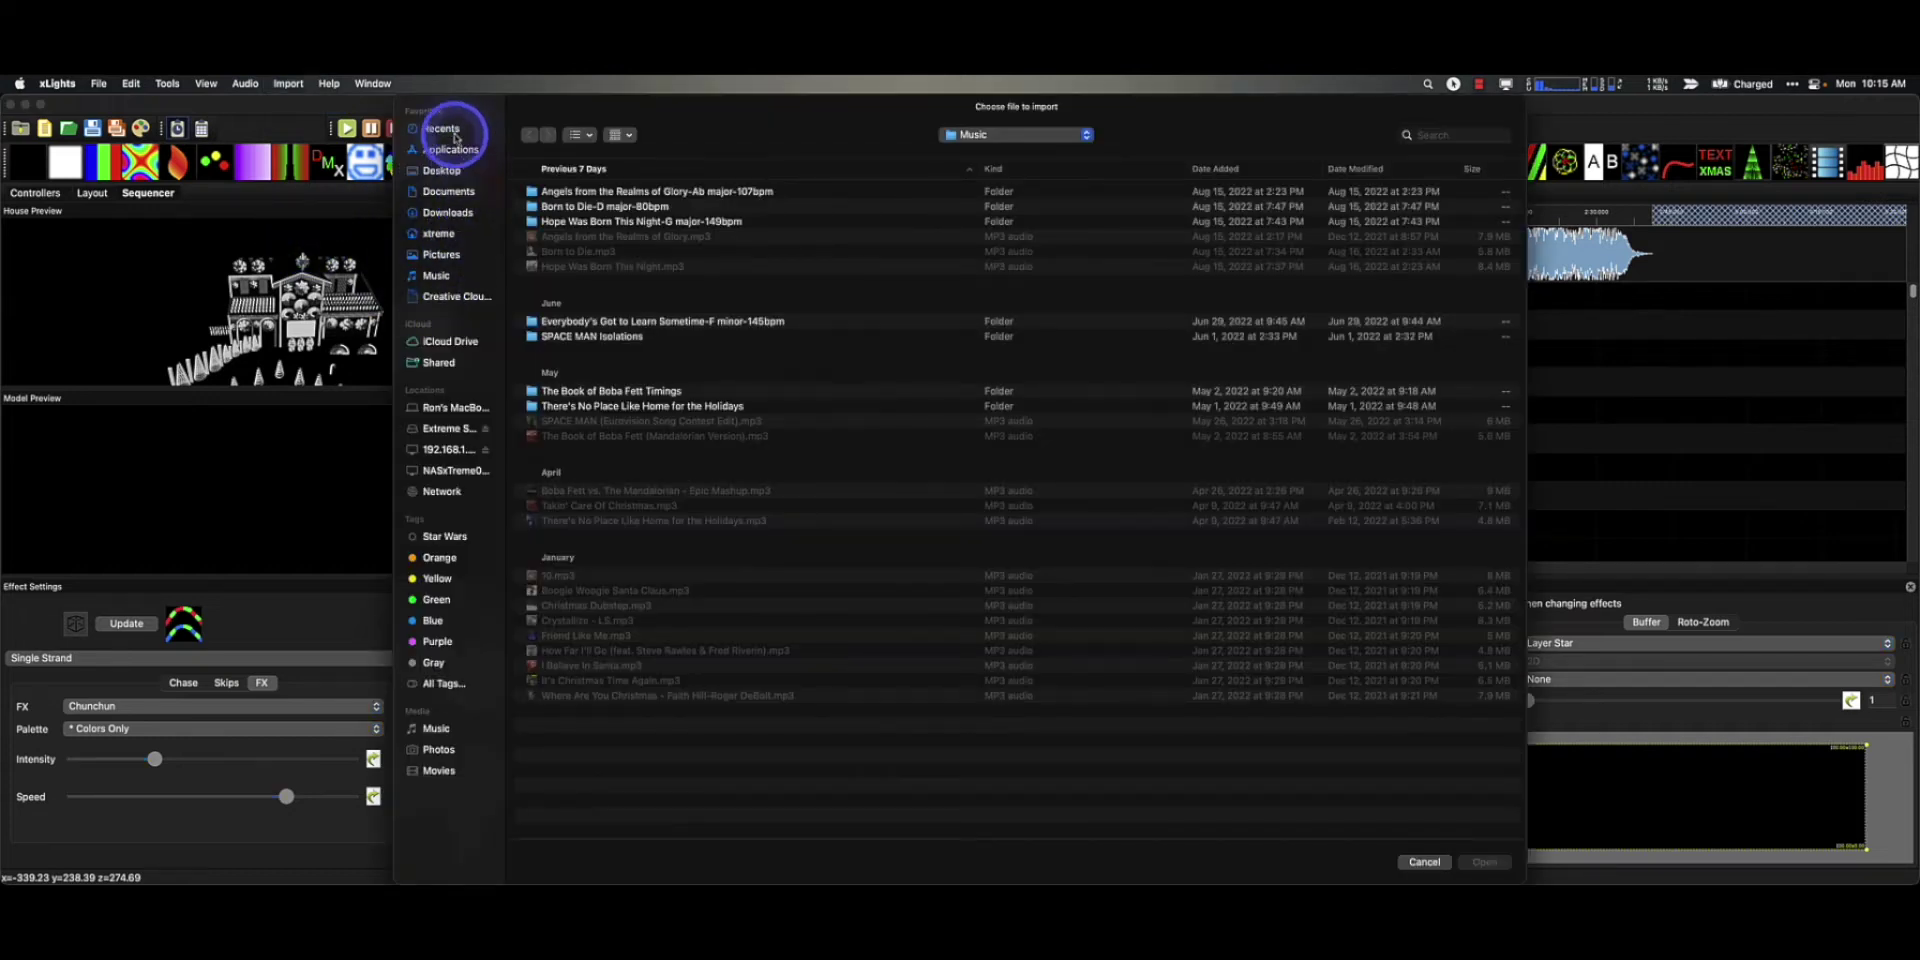
pyautogui.click(441, 170)
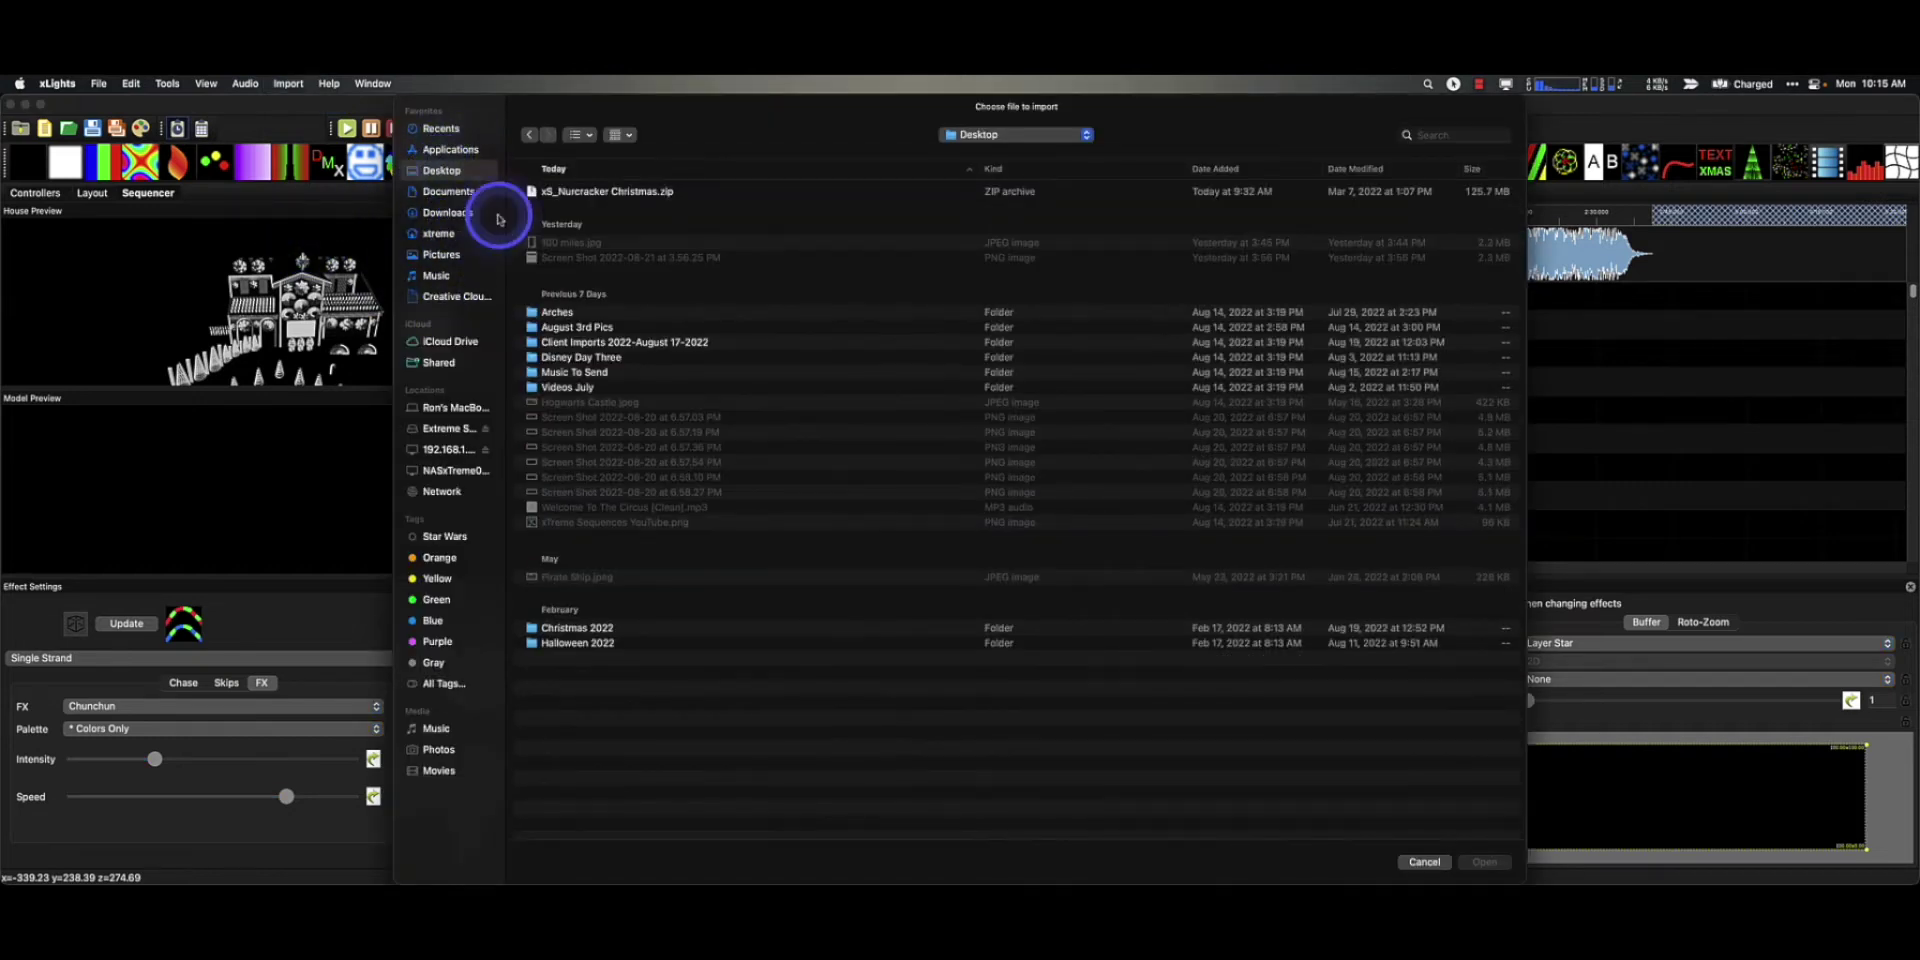
pyautogui.doubleClick(609, 193)
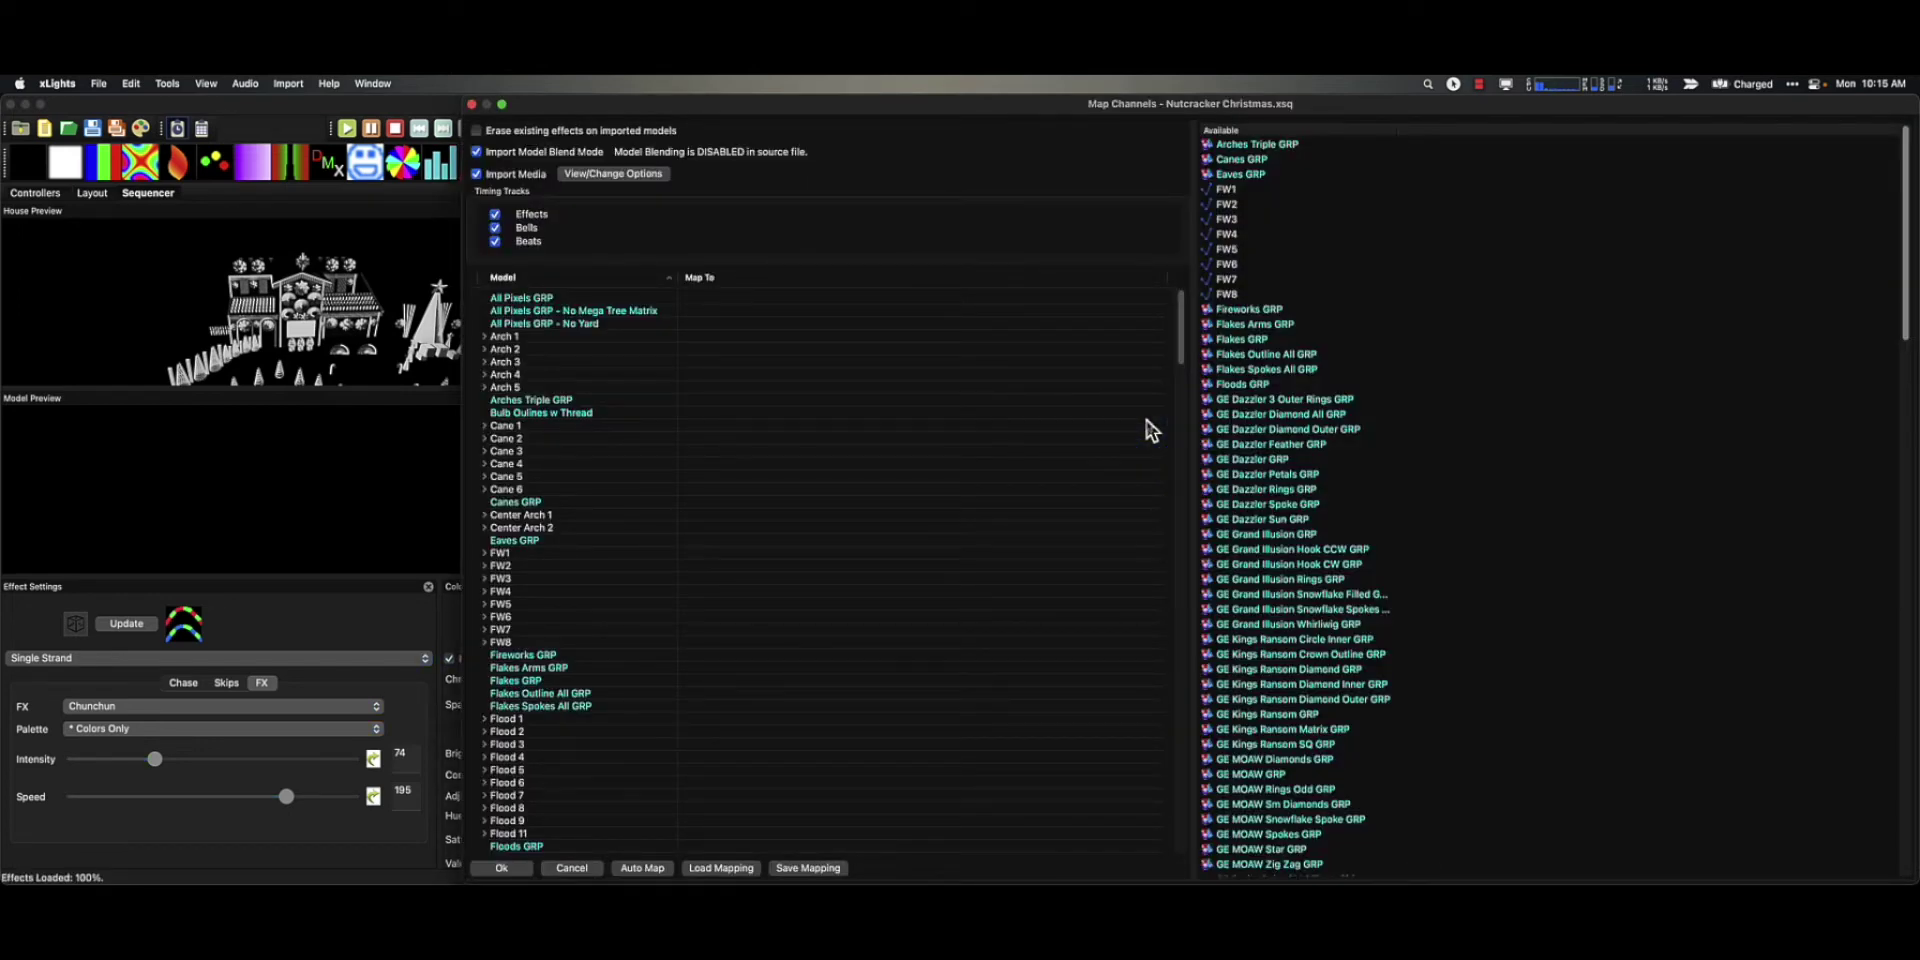
pyautogui.click(875, 295)
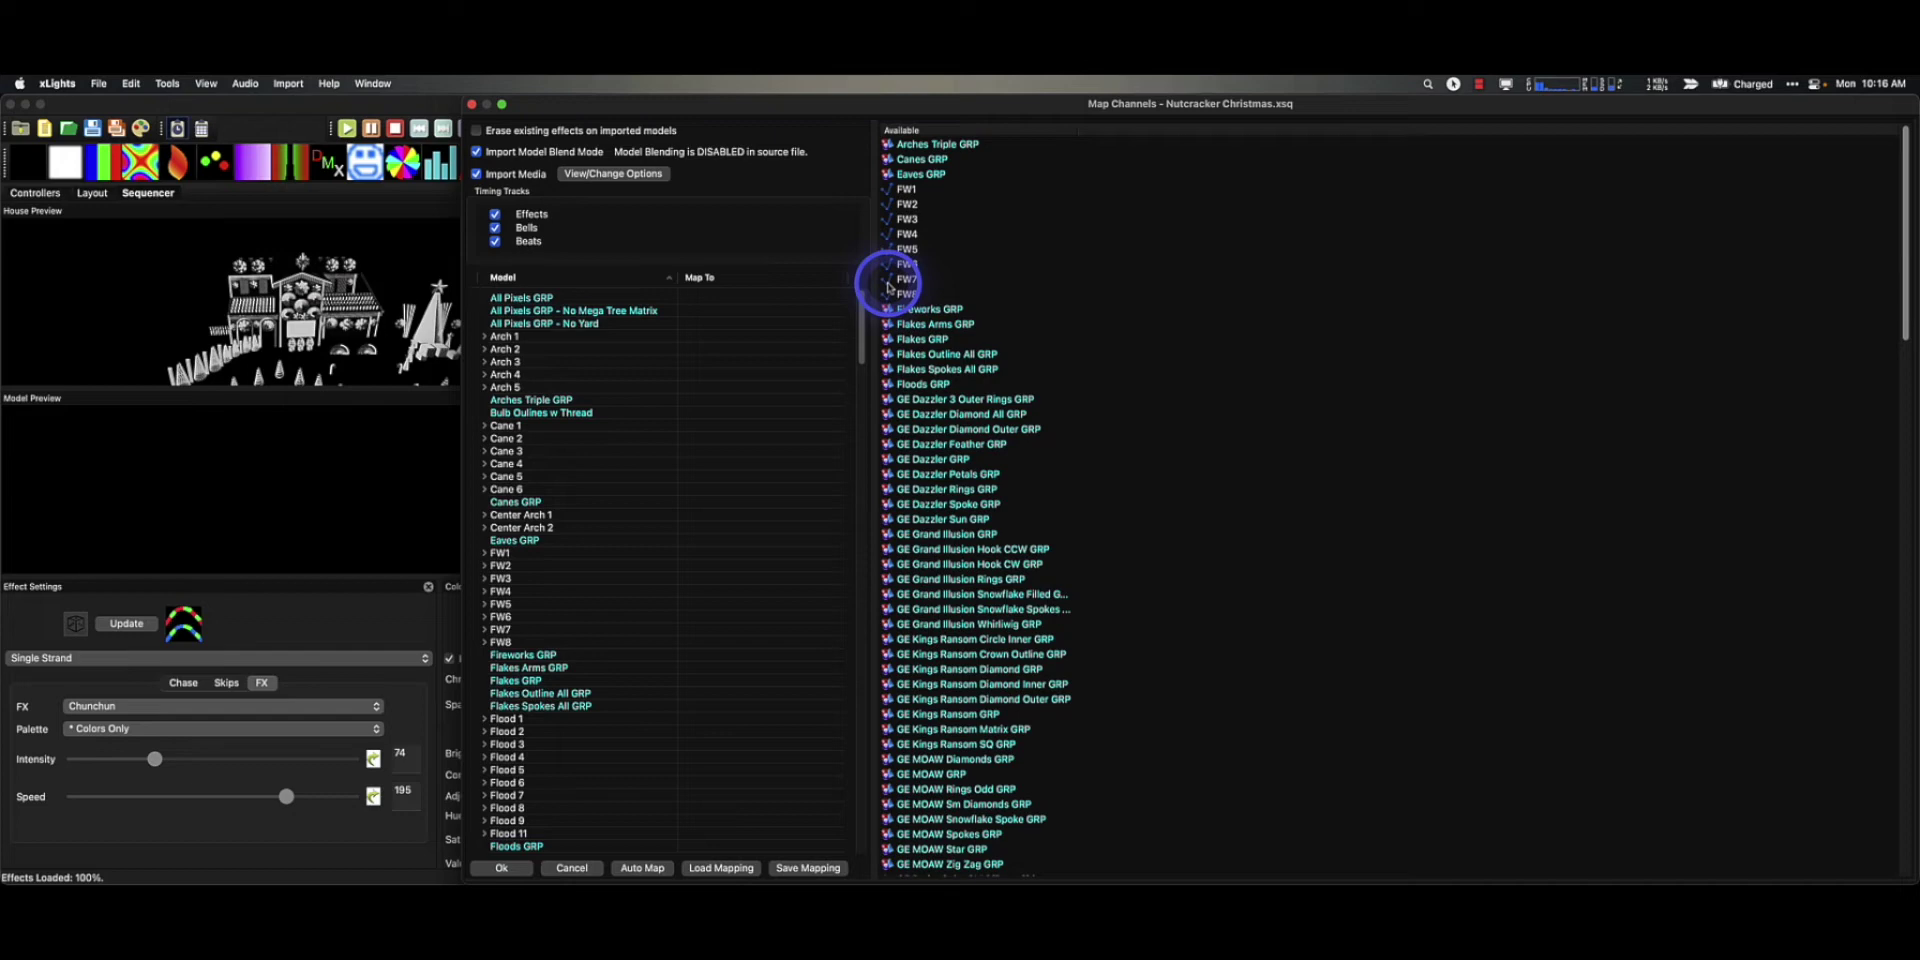
# Scroll the Available models list to review Star 1–8, Tree Topper and Twig 1–7
pyautogui.scroll(-15, 900, 350)
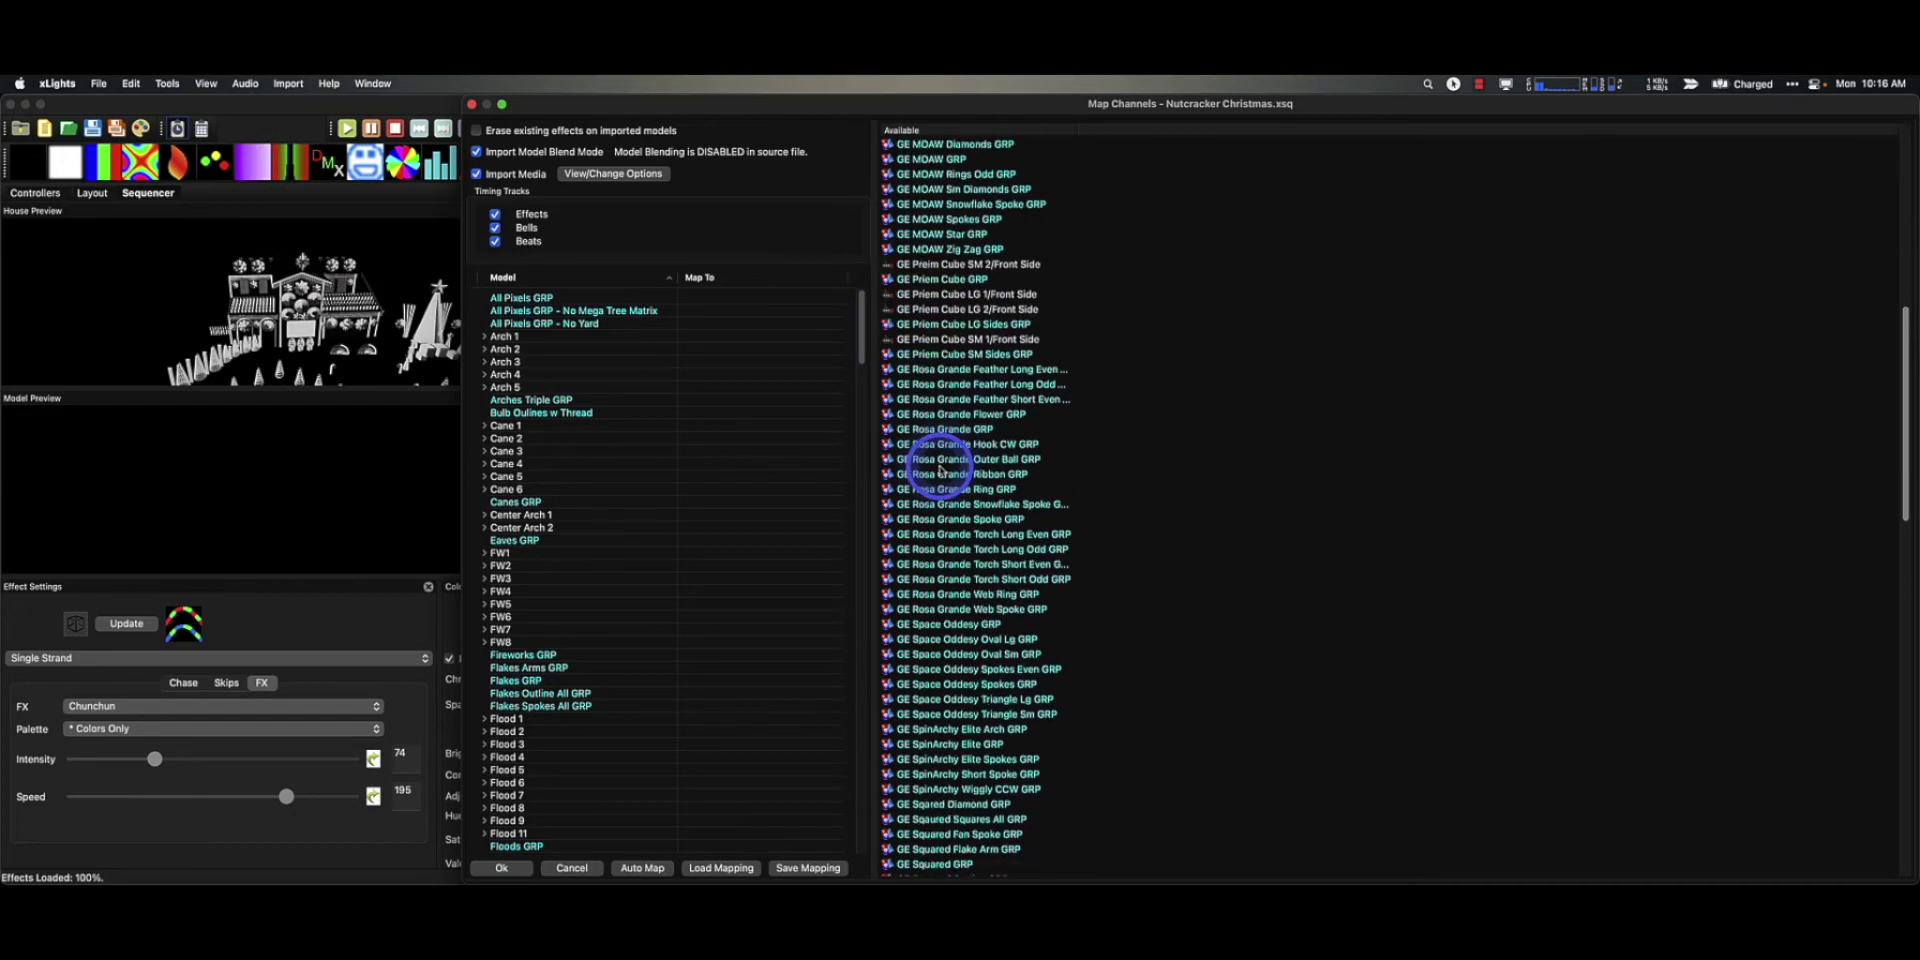
pyautogui.scroll(-5, 940, 472)
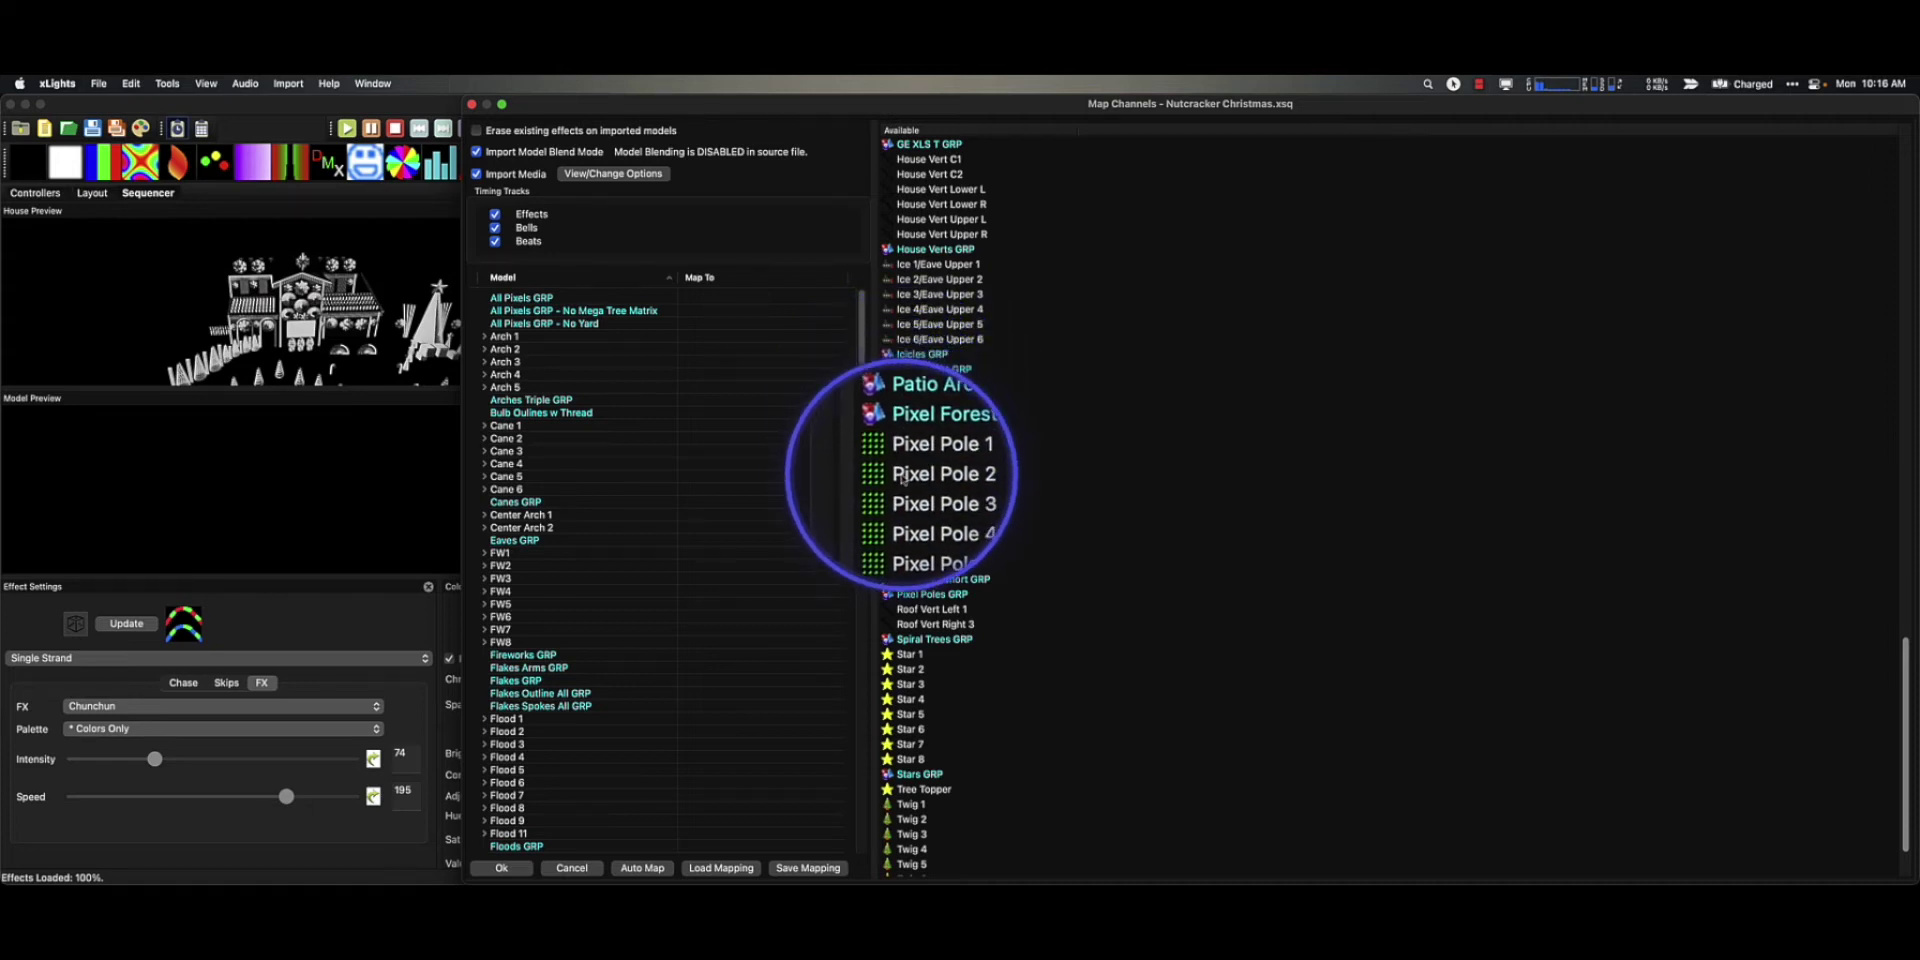
pyautogui.scroll(-2, 903, 478)
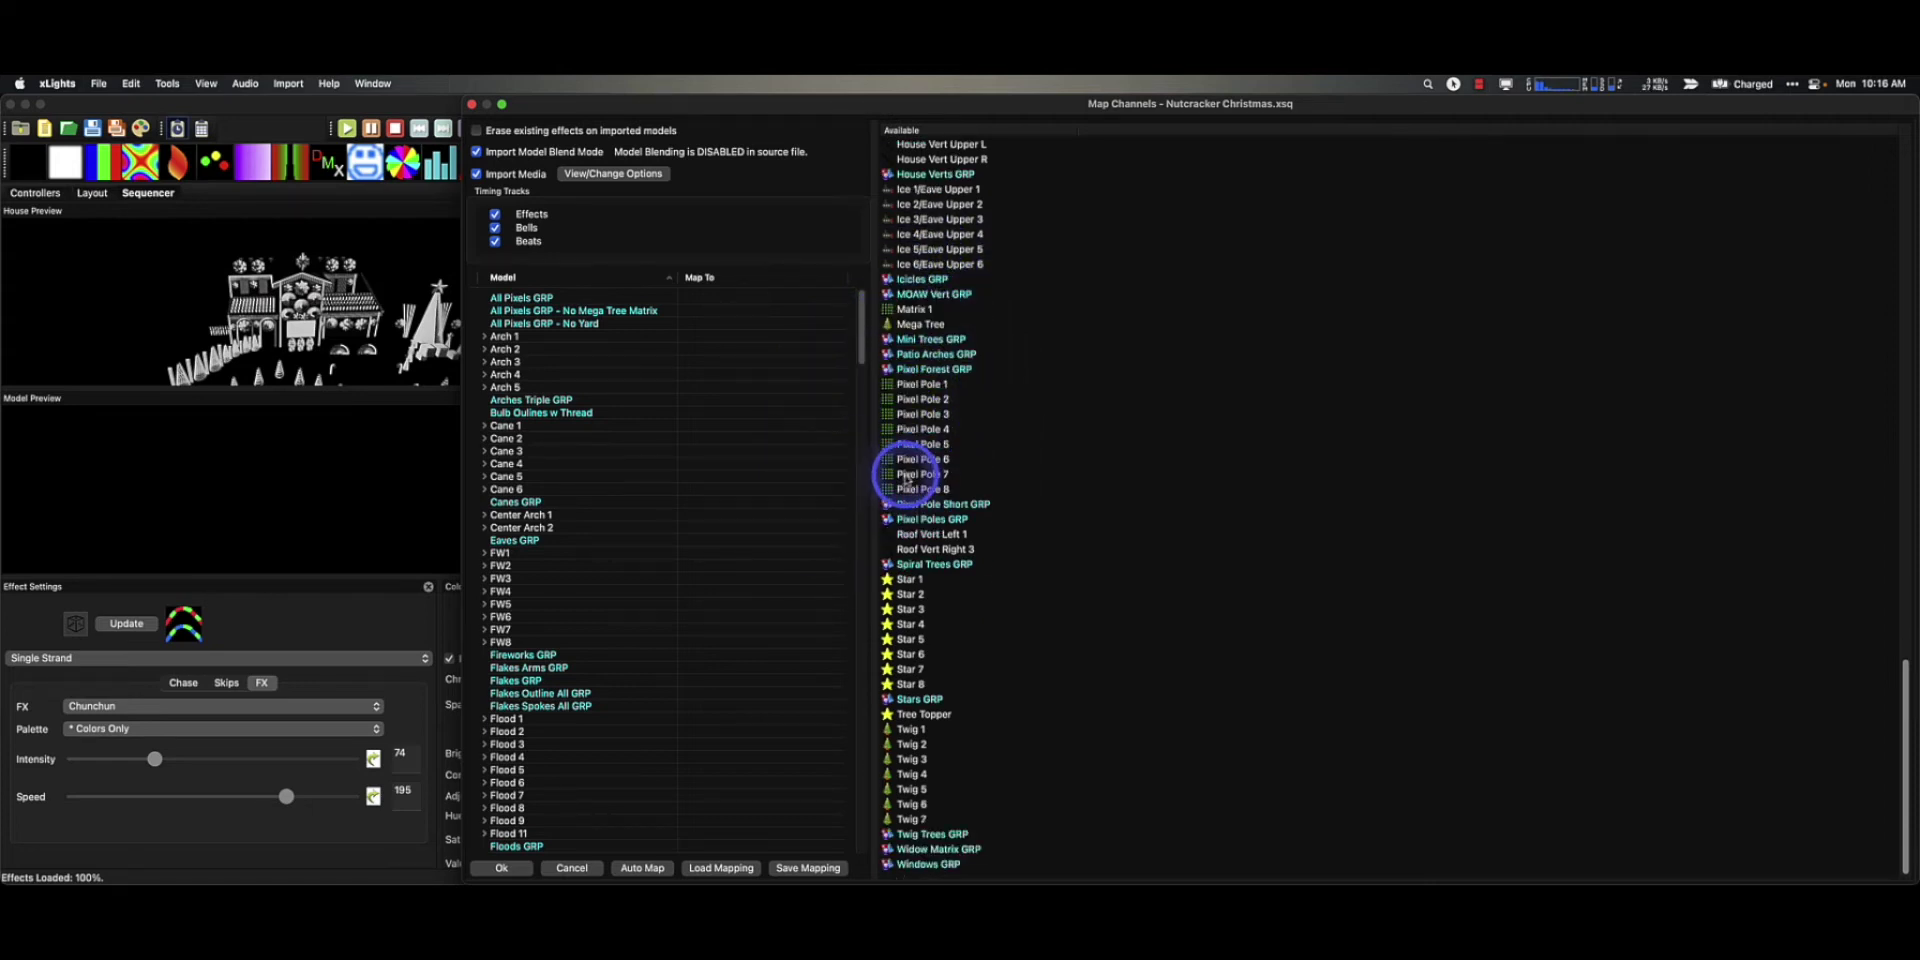
pyautogui.scroll(7, 908, 478)
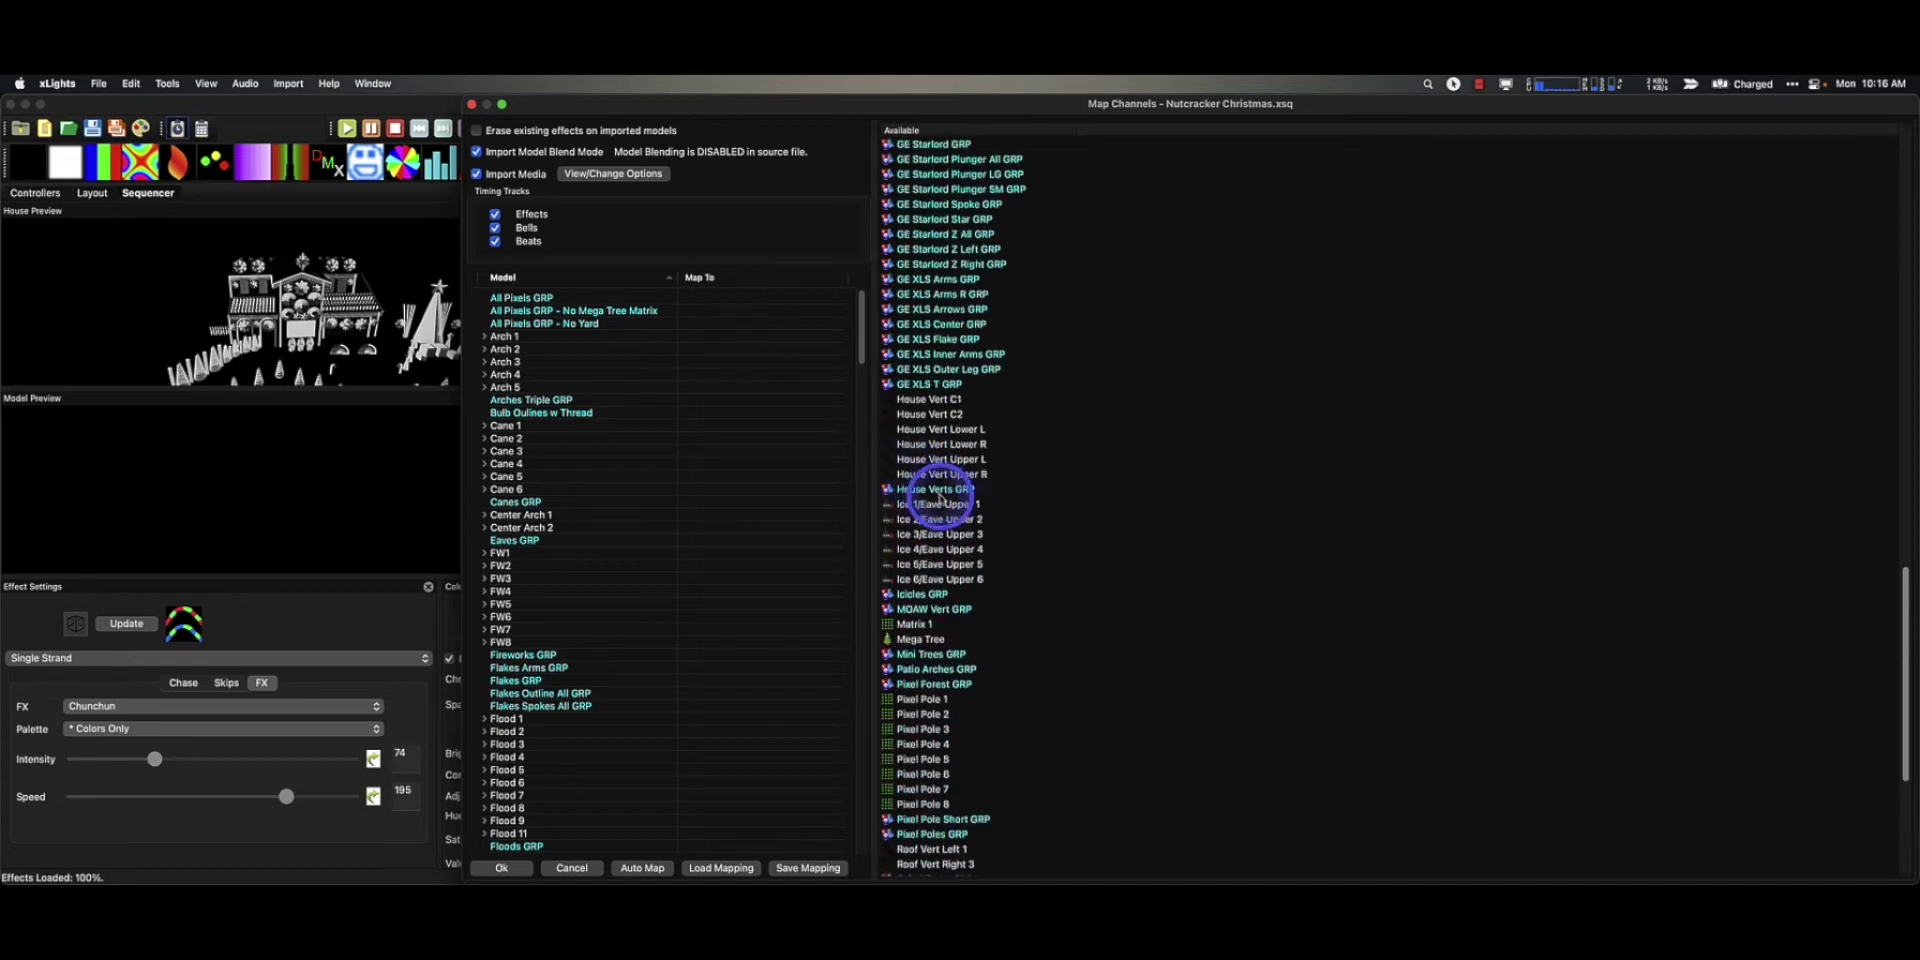
pyautogui.scroll(-7, 954, 508)
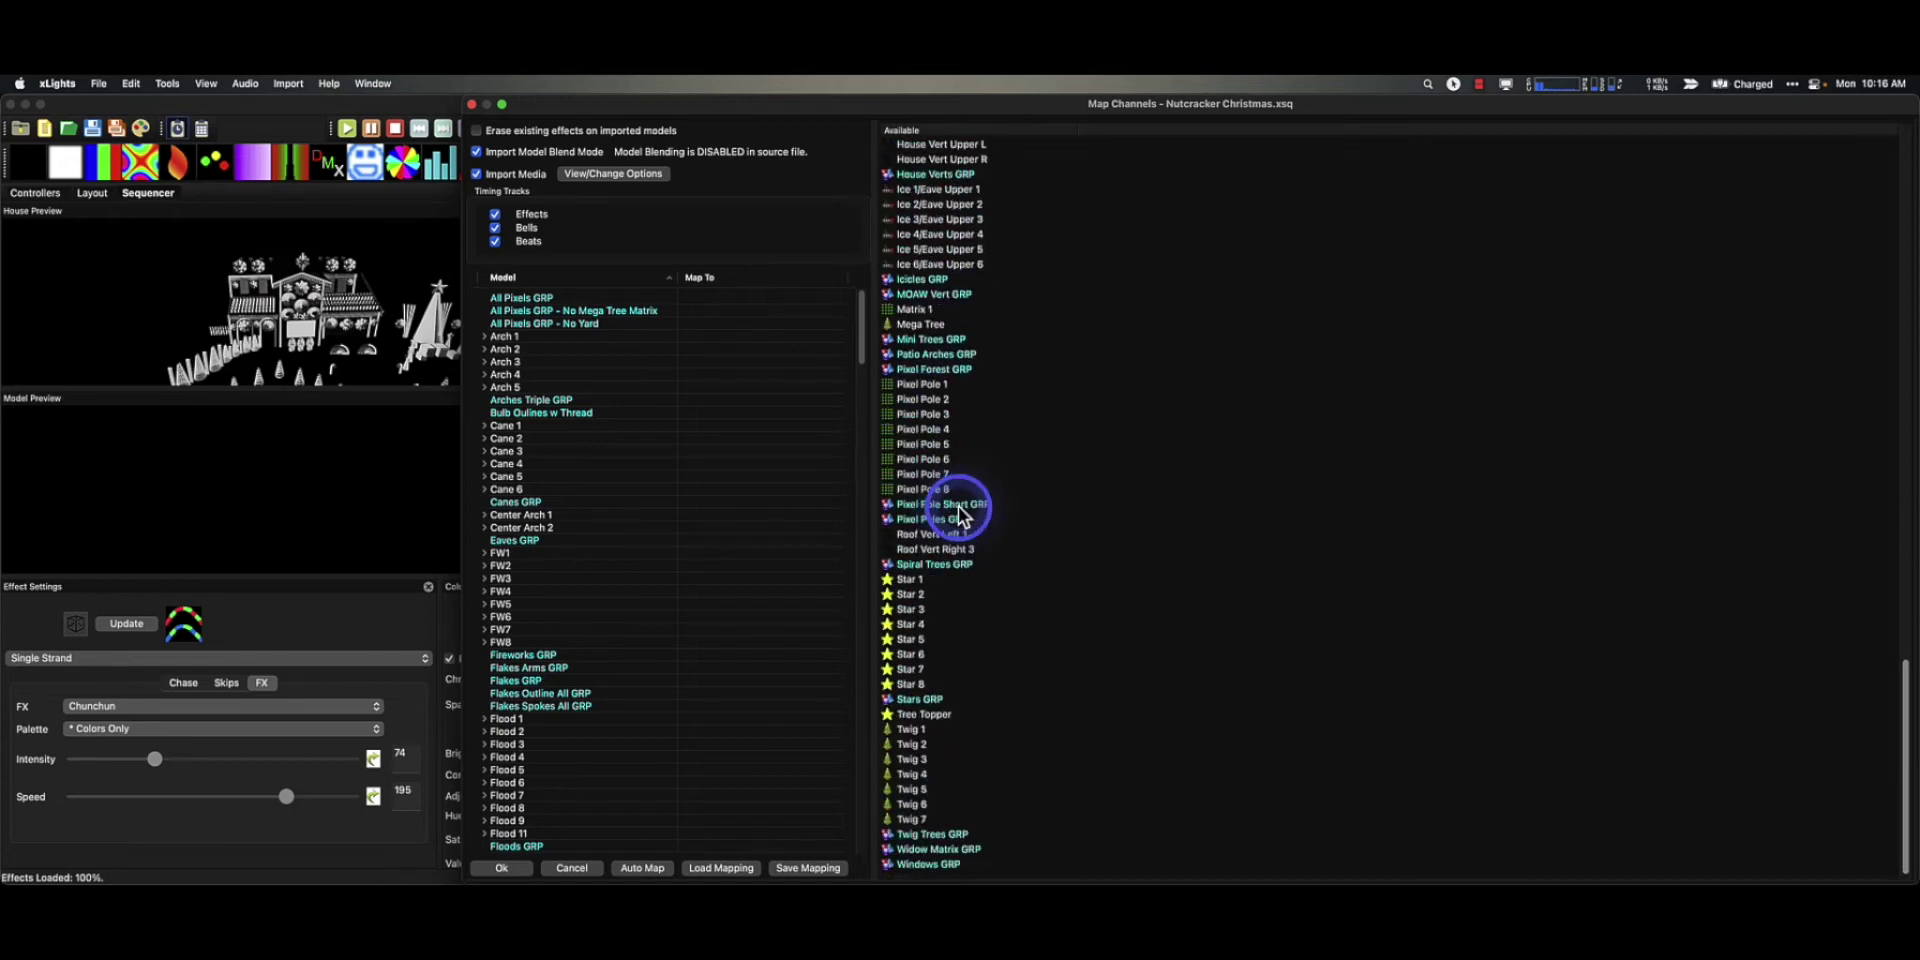
pyautogui.scroll(20, 958, 511)
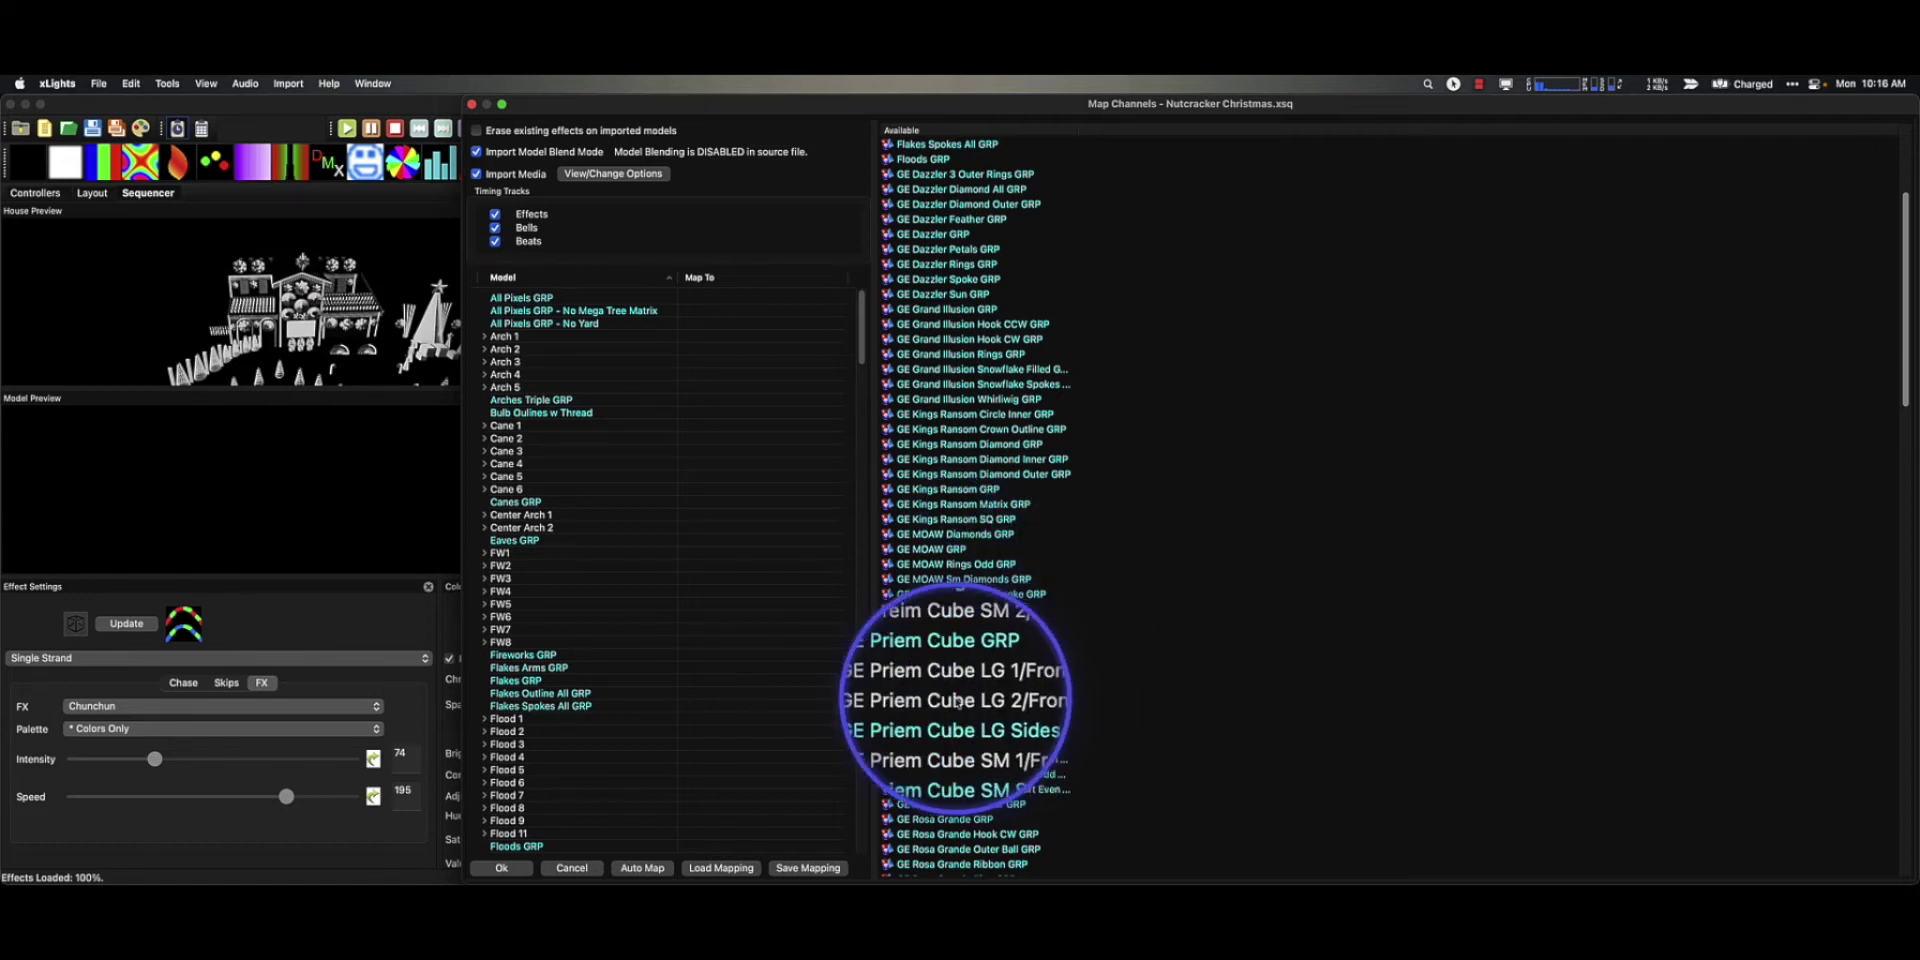
pyautogui.scroll(5, 925, 475)
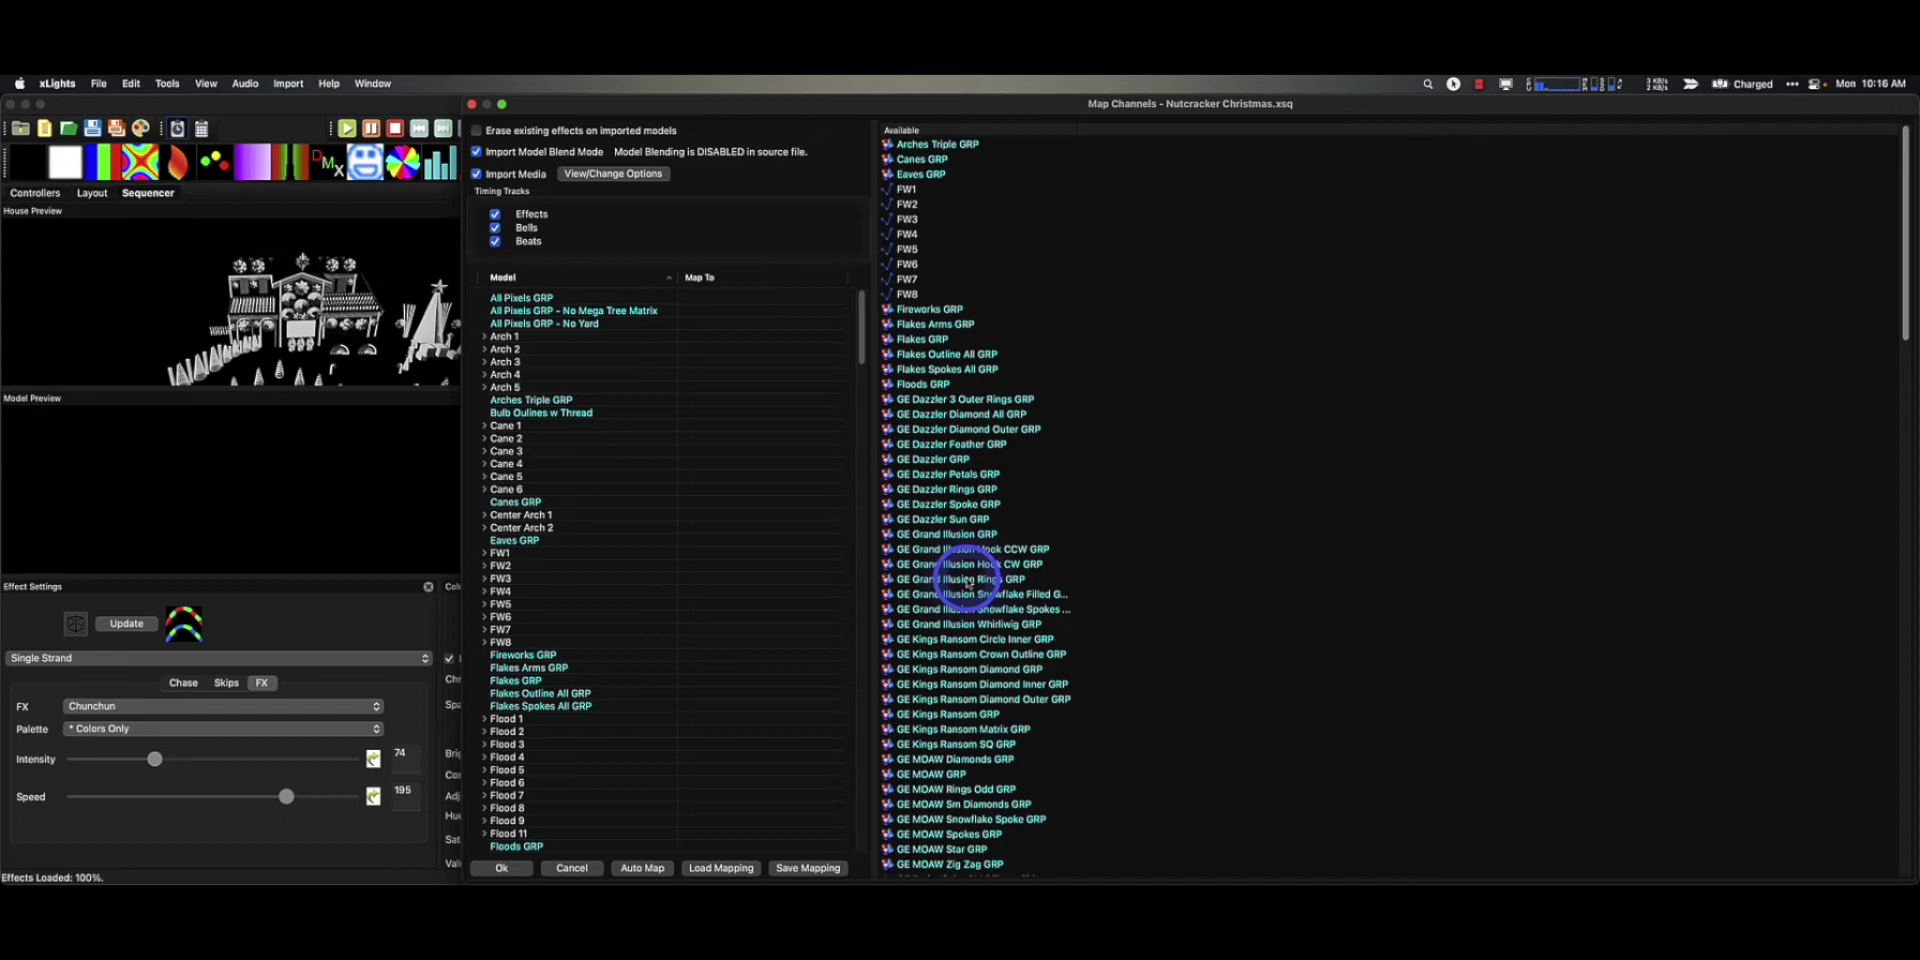
pyautogui.scroll(-20, 968, 578)
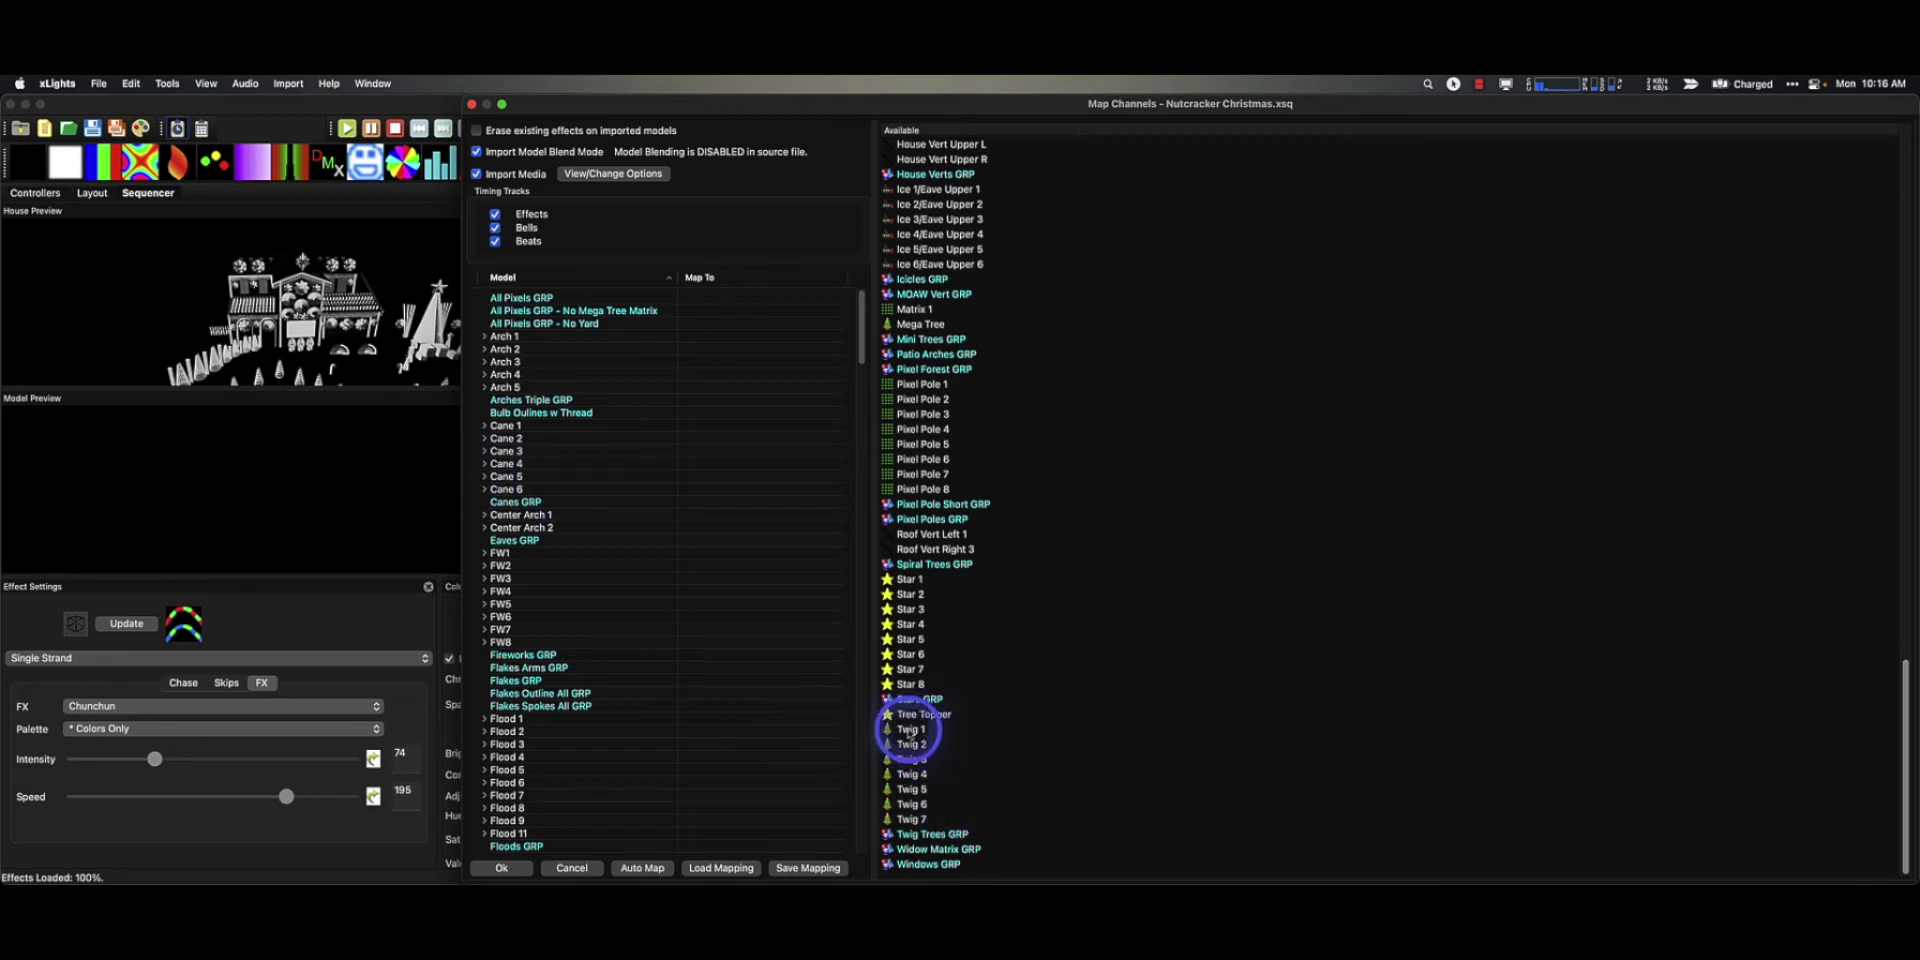
# Scroll up and down through the Model and Available mapping lists
pyautogui.scroll(-10, 553, 501)
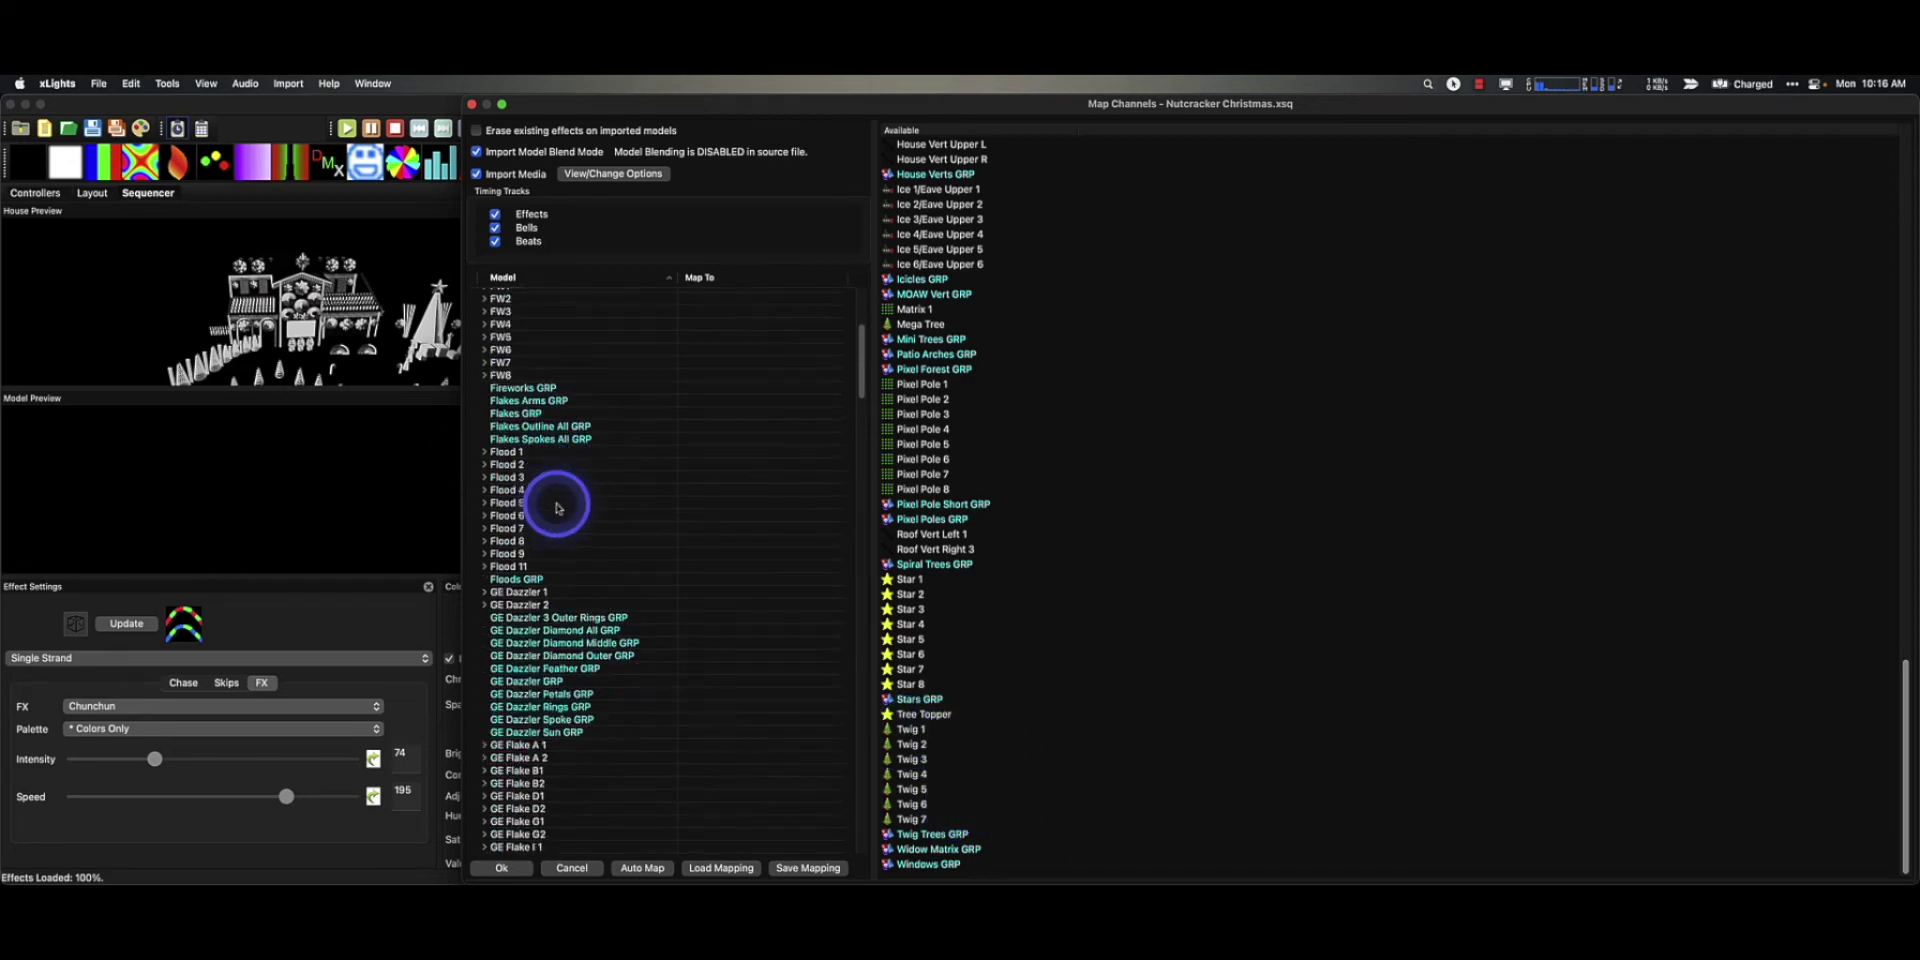
pyautogui.scroll(-15, 563, 536)
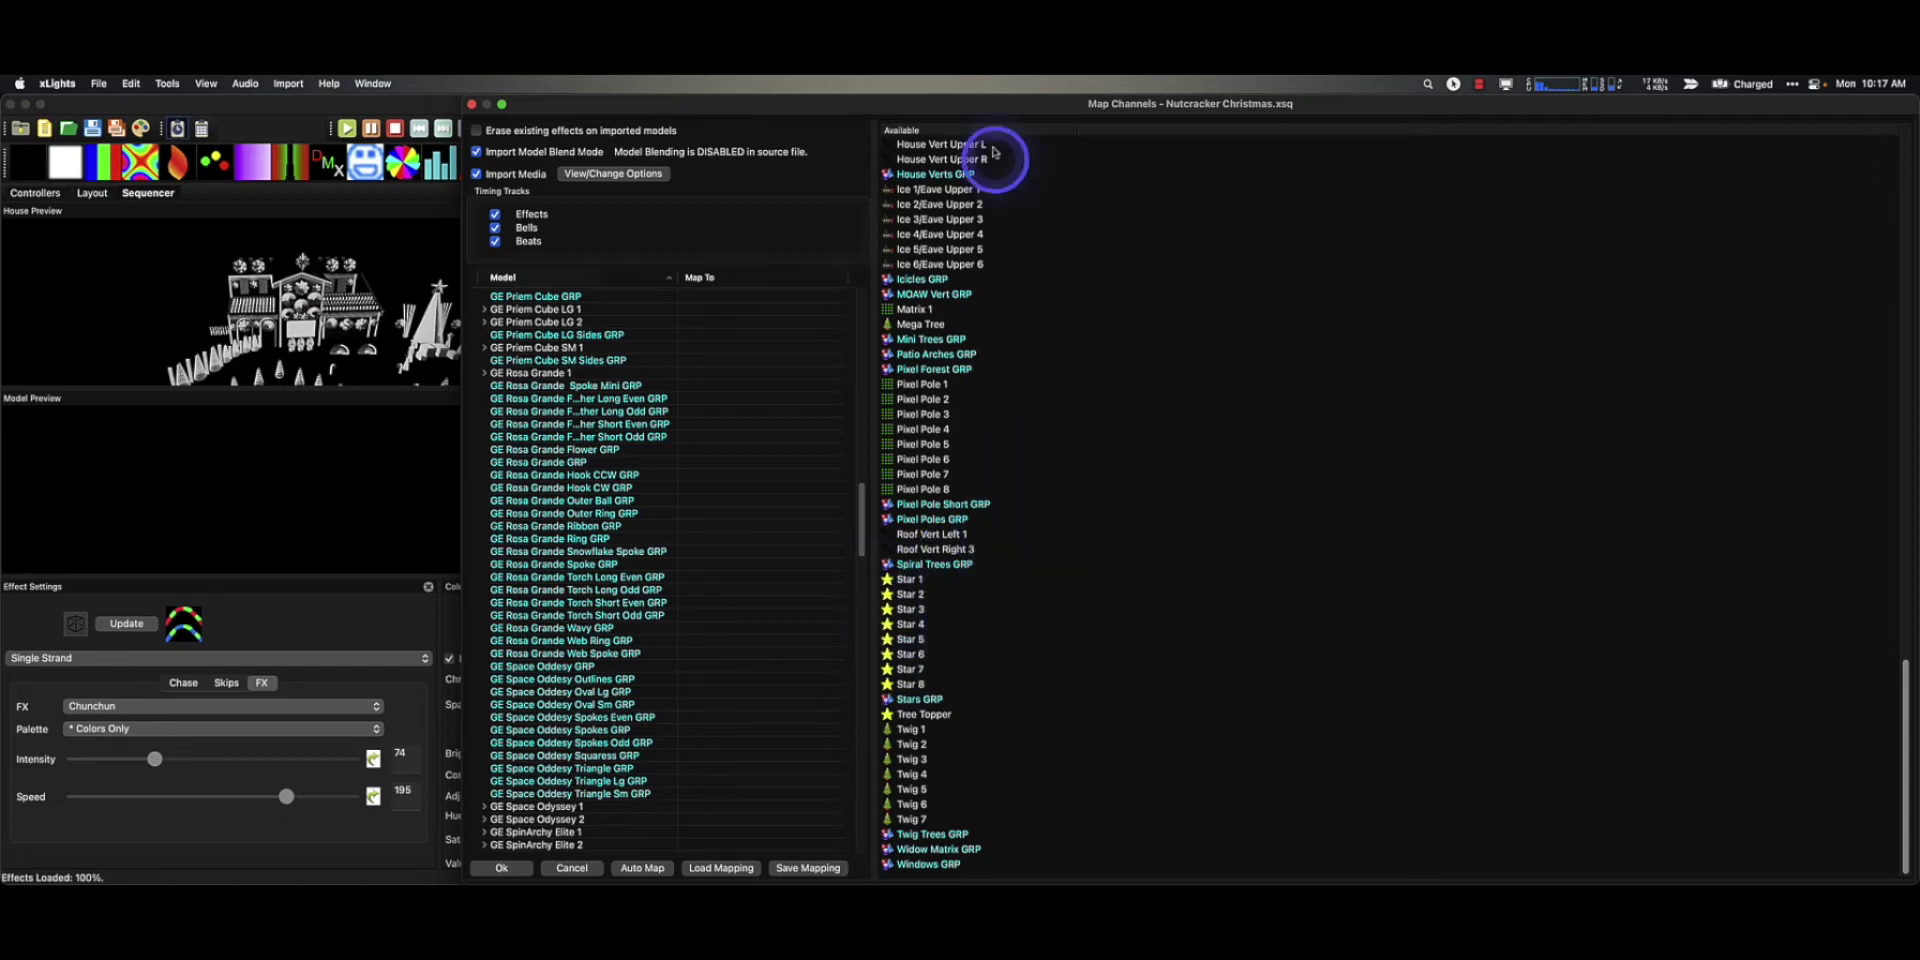
pyautogui.scroll(20, 997, 381)
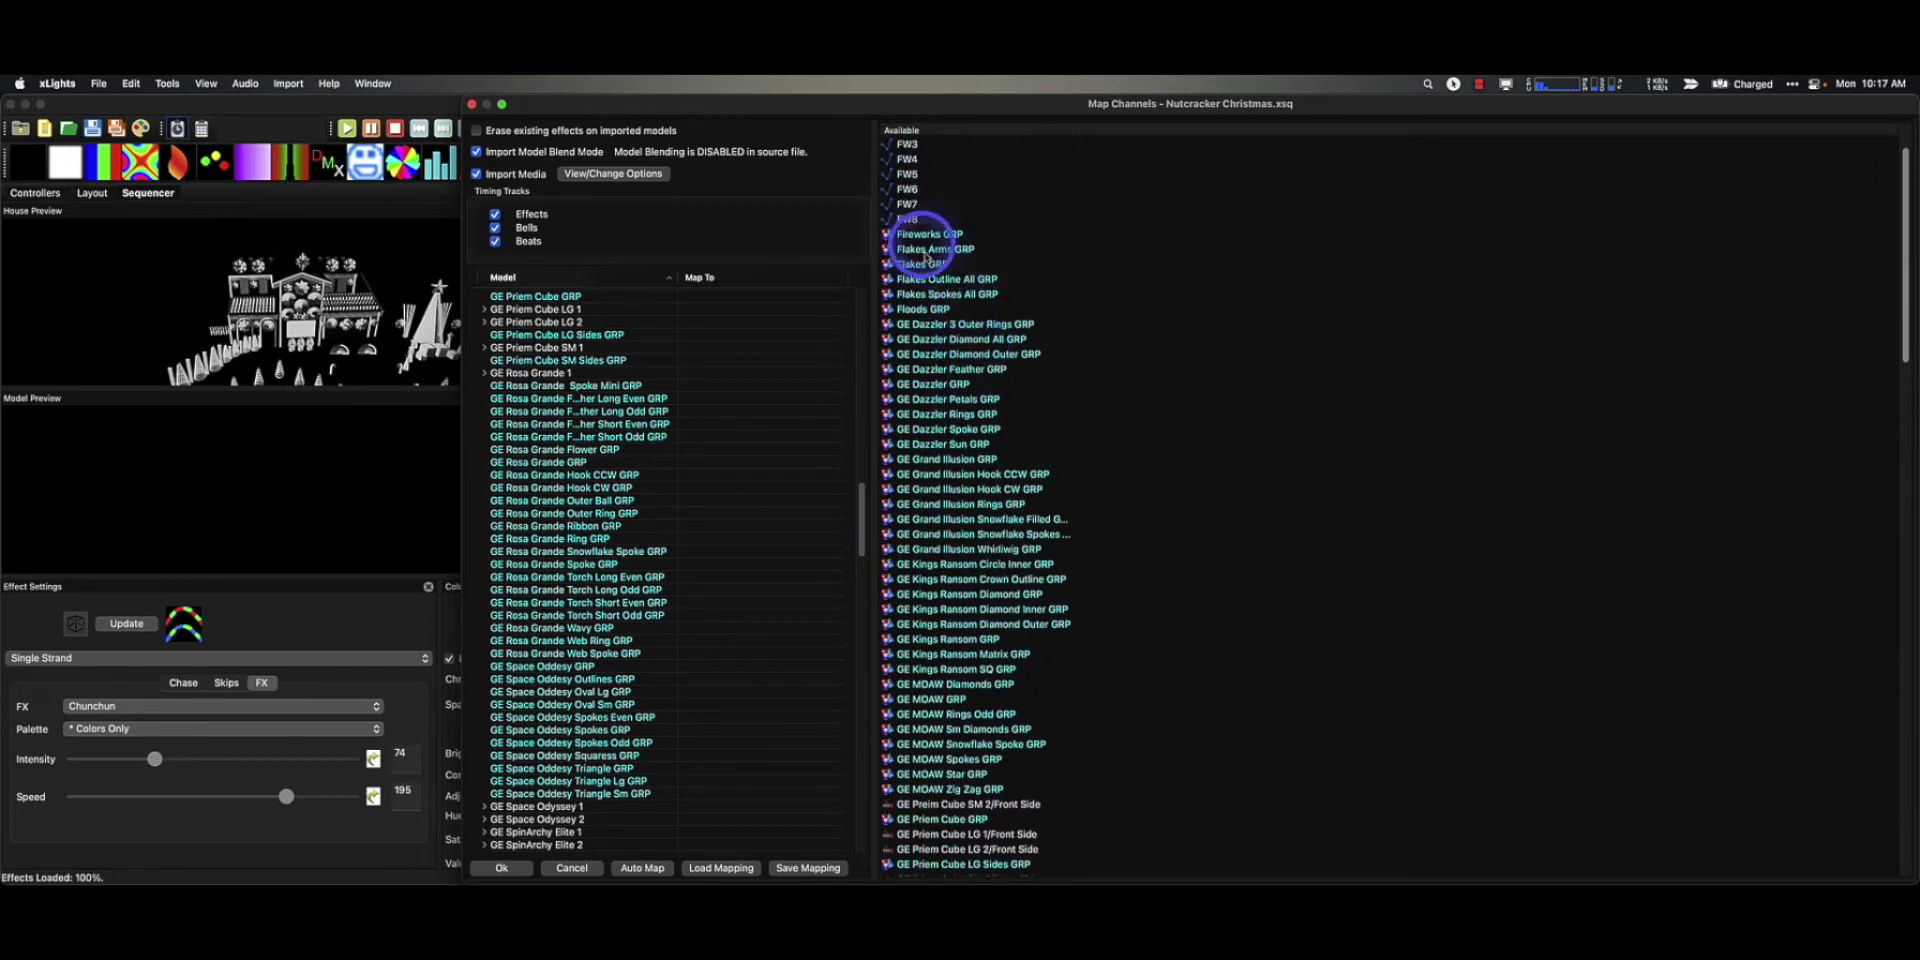
pyautogui.scroll(2, 955, 320)
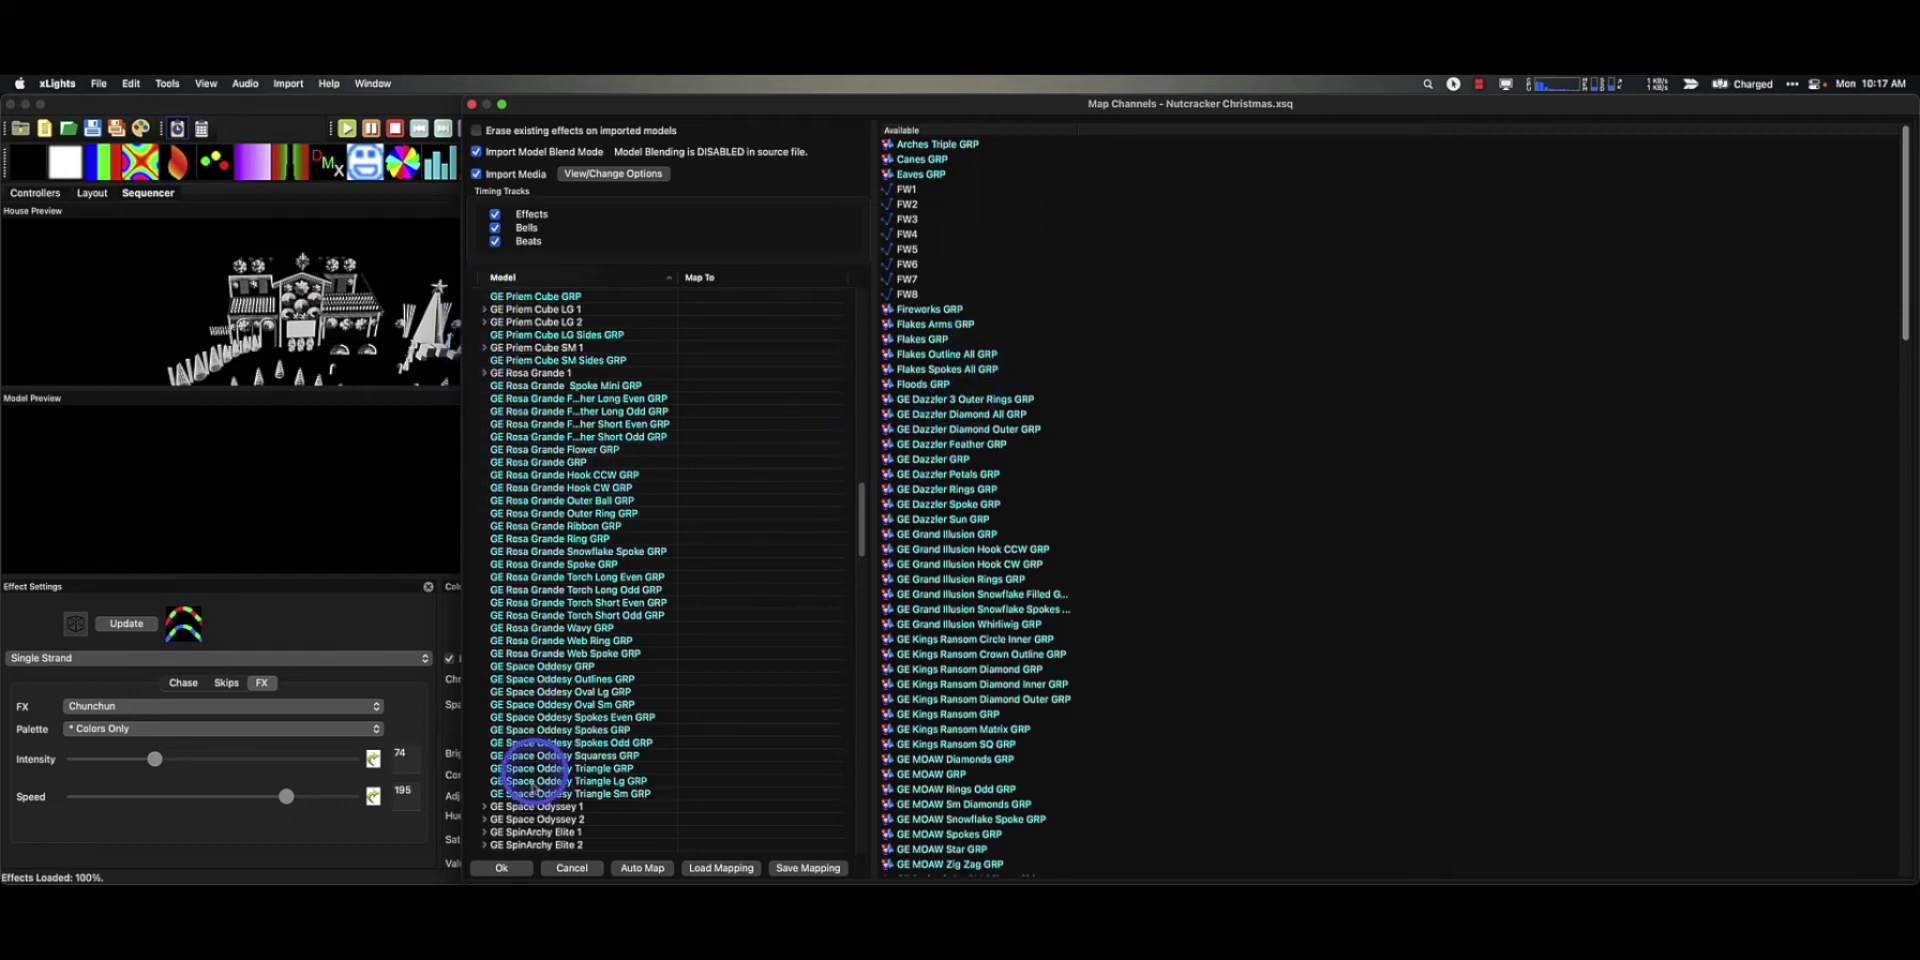
pyautogui.scroll(-5, 588, 680)
pyautogui.scroll(-5, 587, 680)
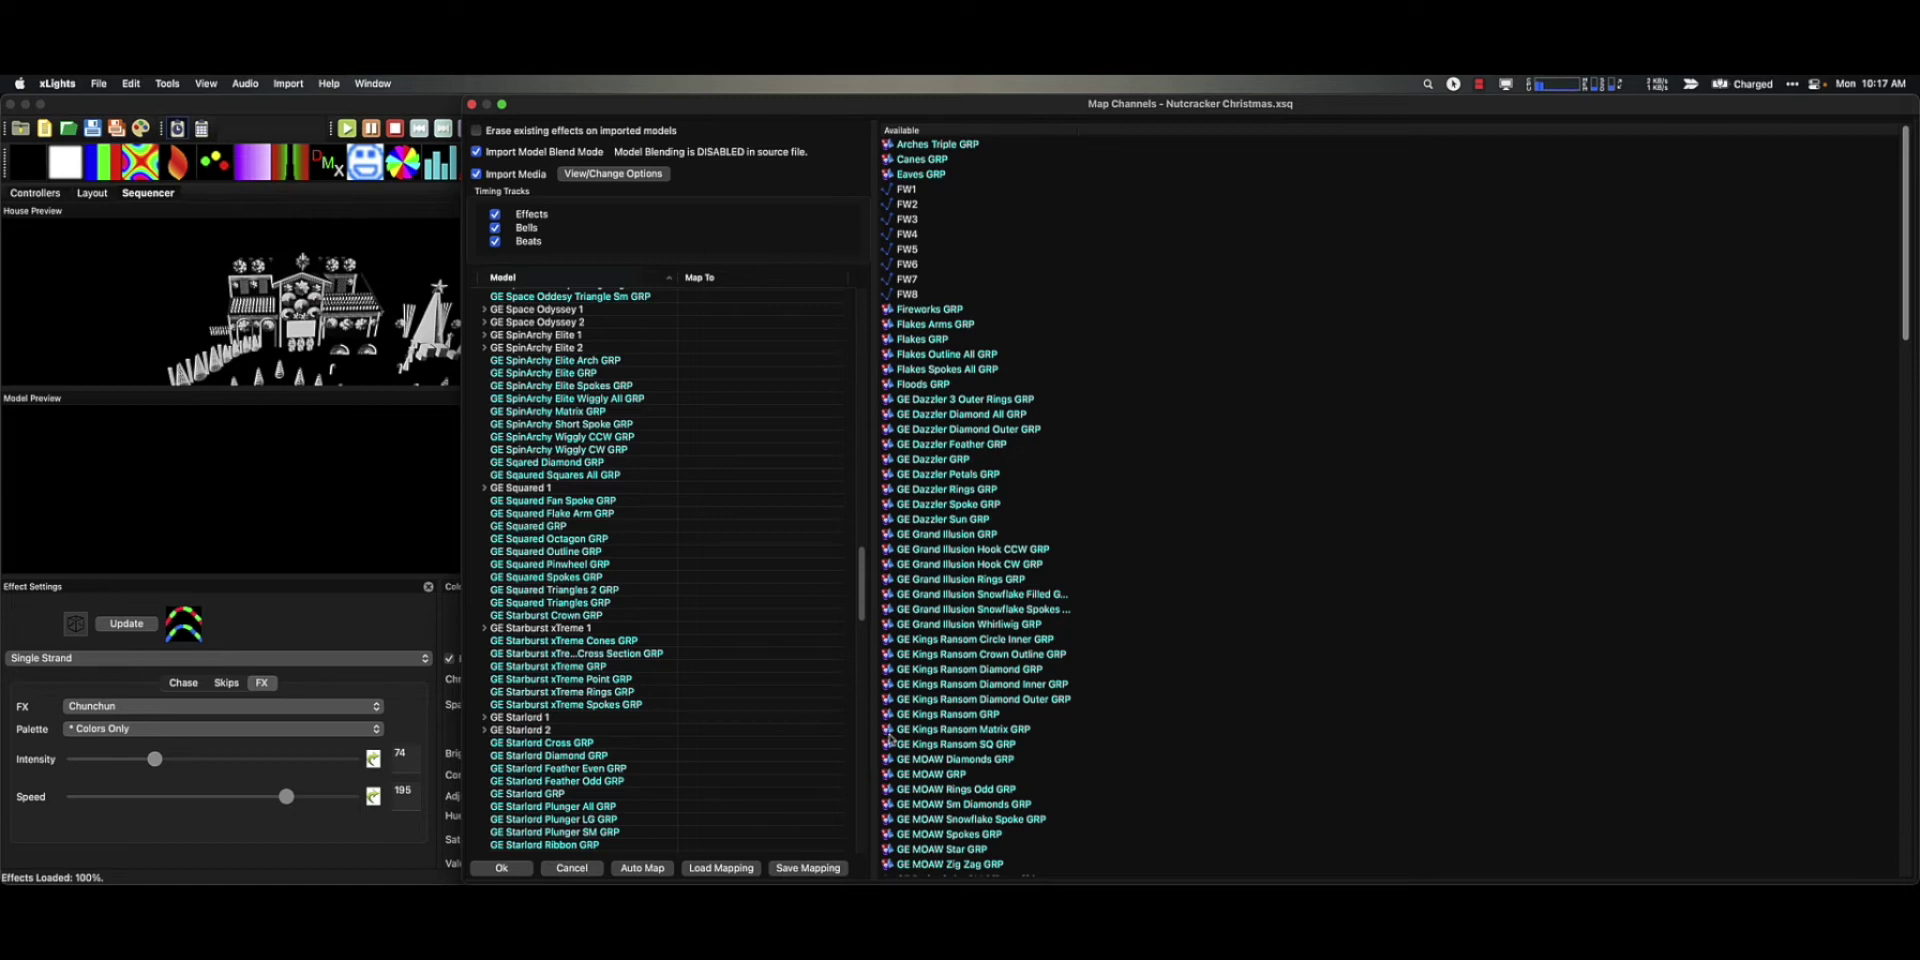
# Review the rest of the mapping lists, then close the Map Channels window
pyautogui.click(886, 688)
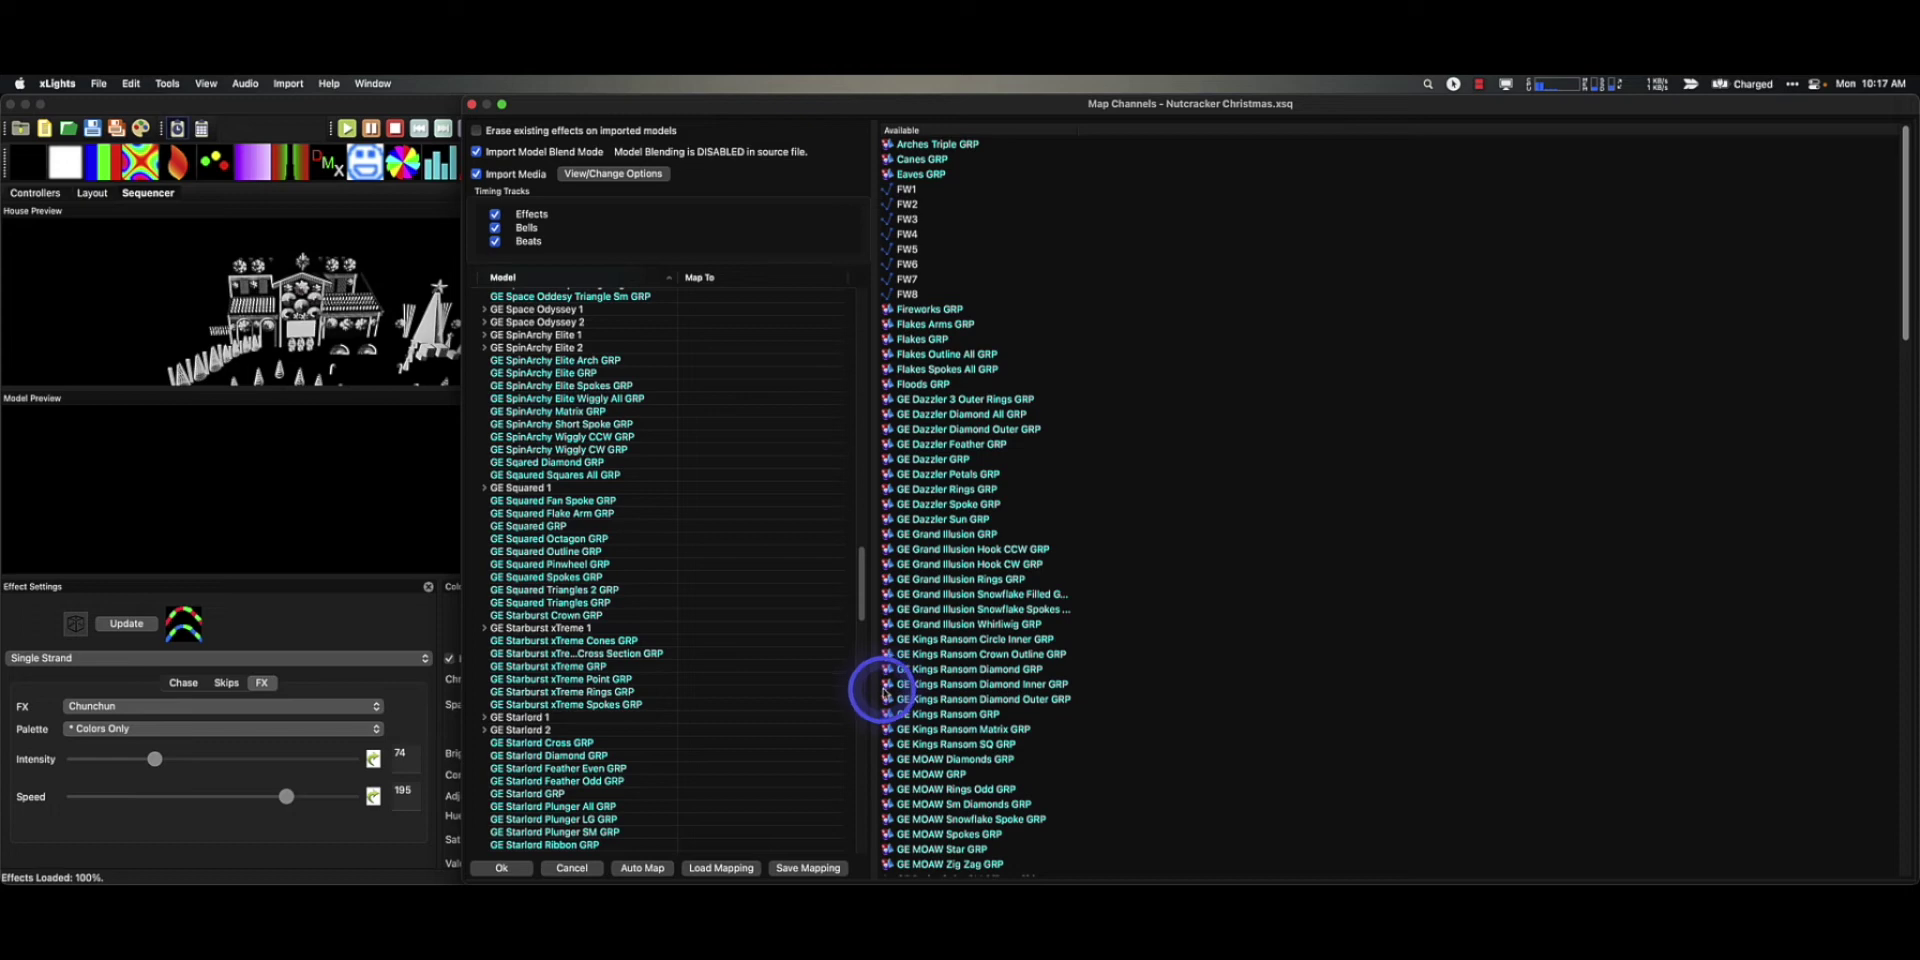
pyautogui.scroll(-15, 809, 662)
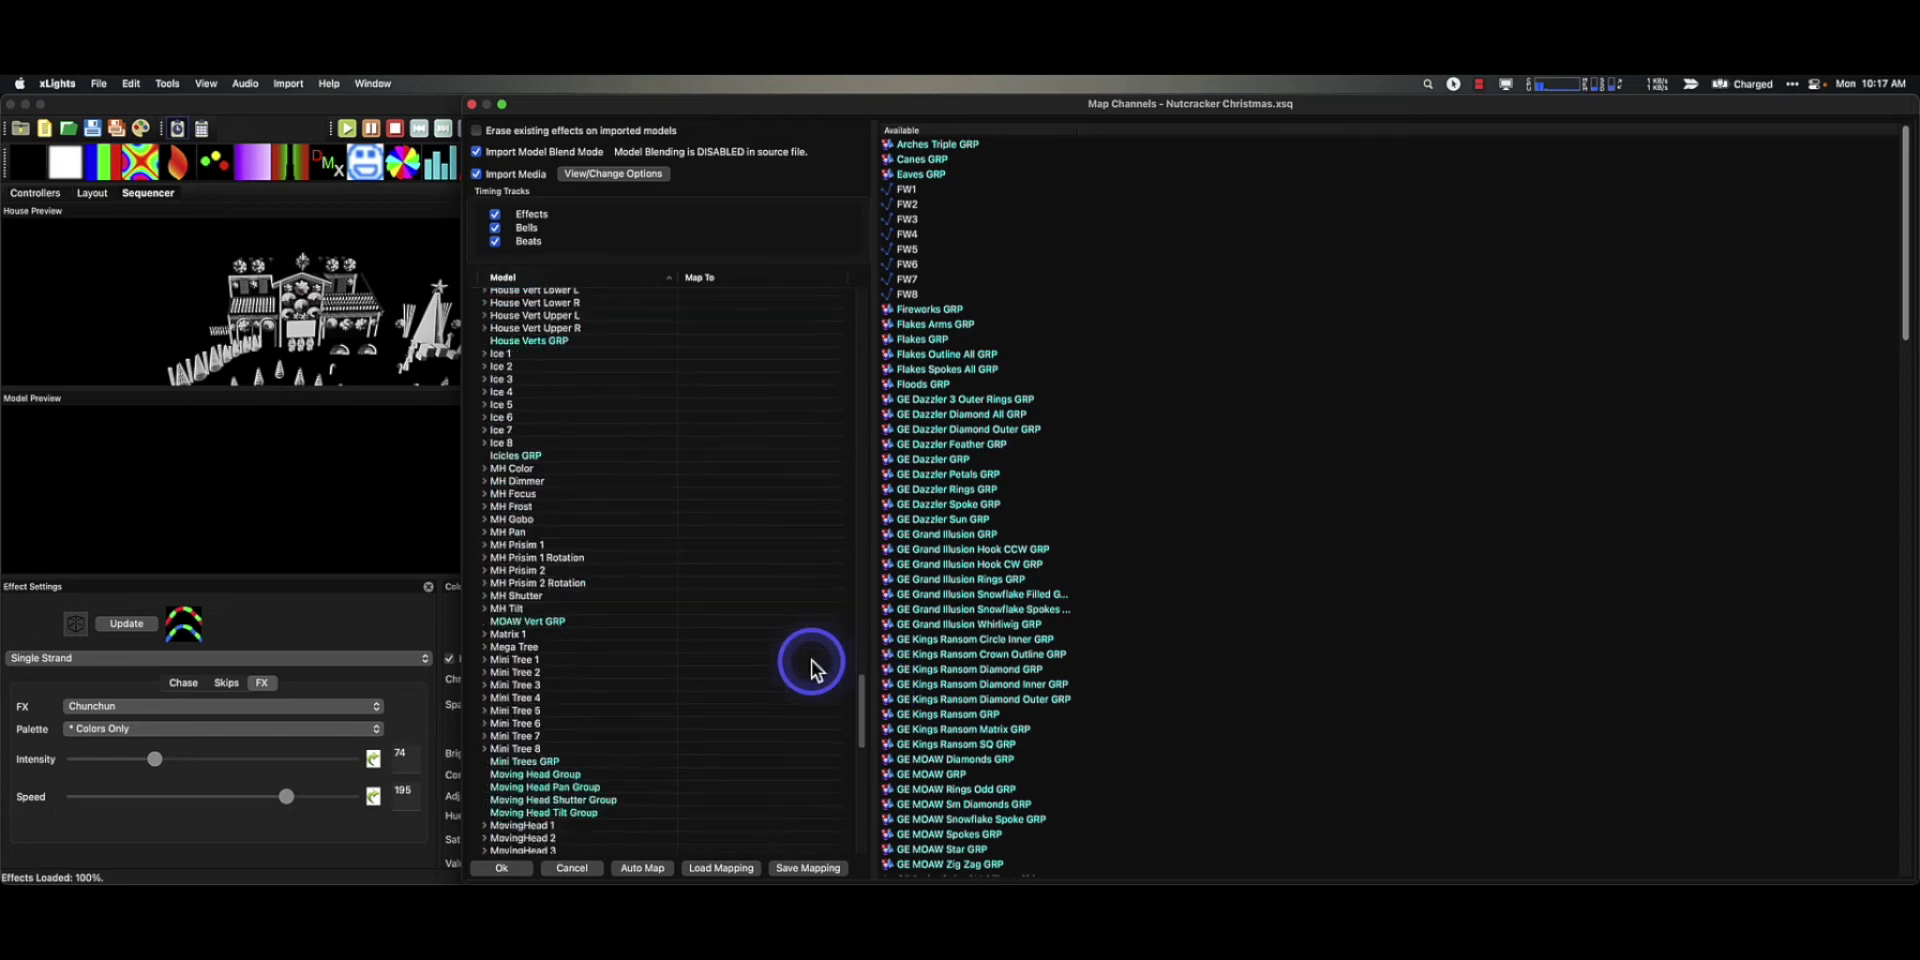
pyautogui.scroll(-20, 989, 733)
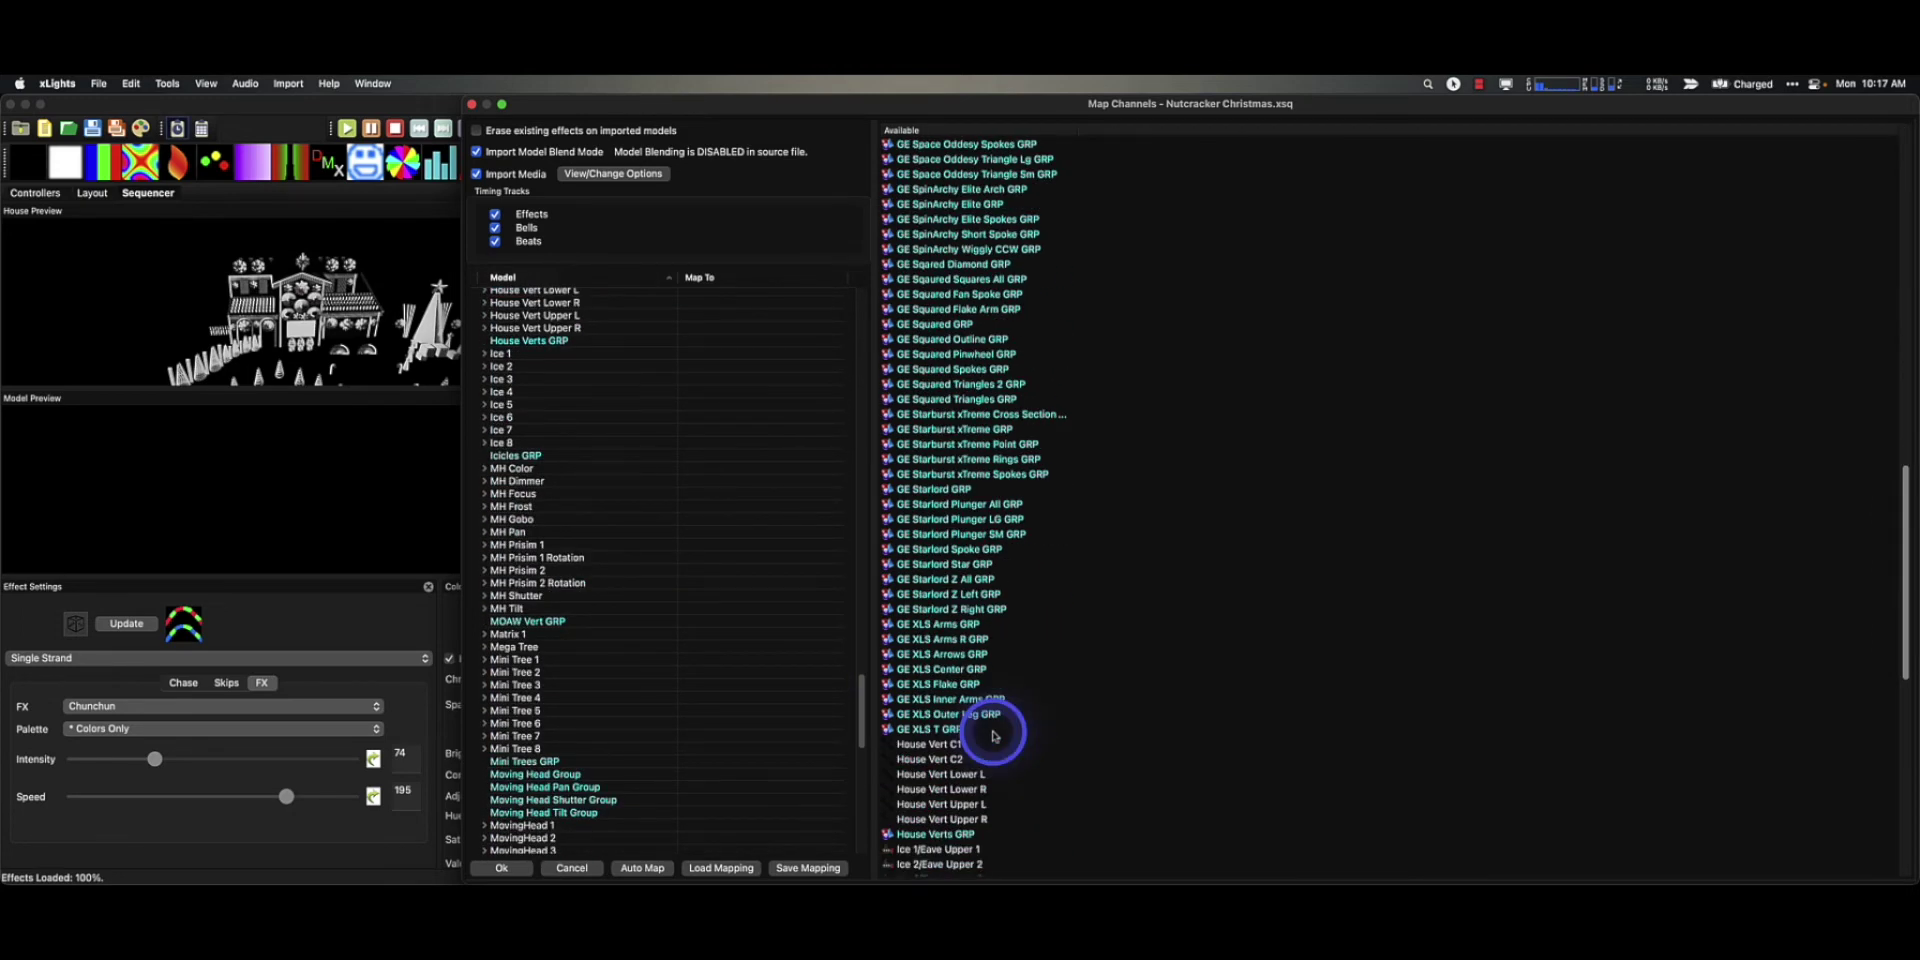
pyautogui.scroll(-10, 993, 734)
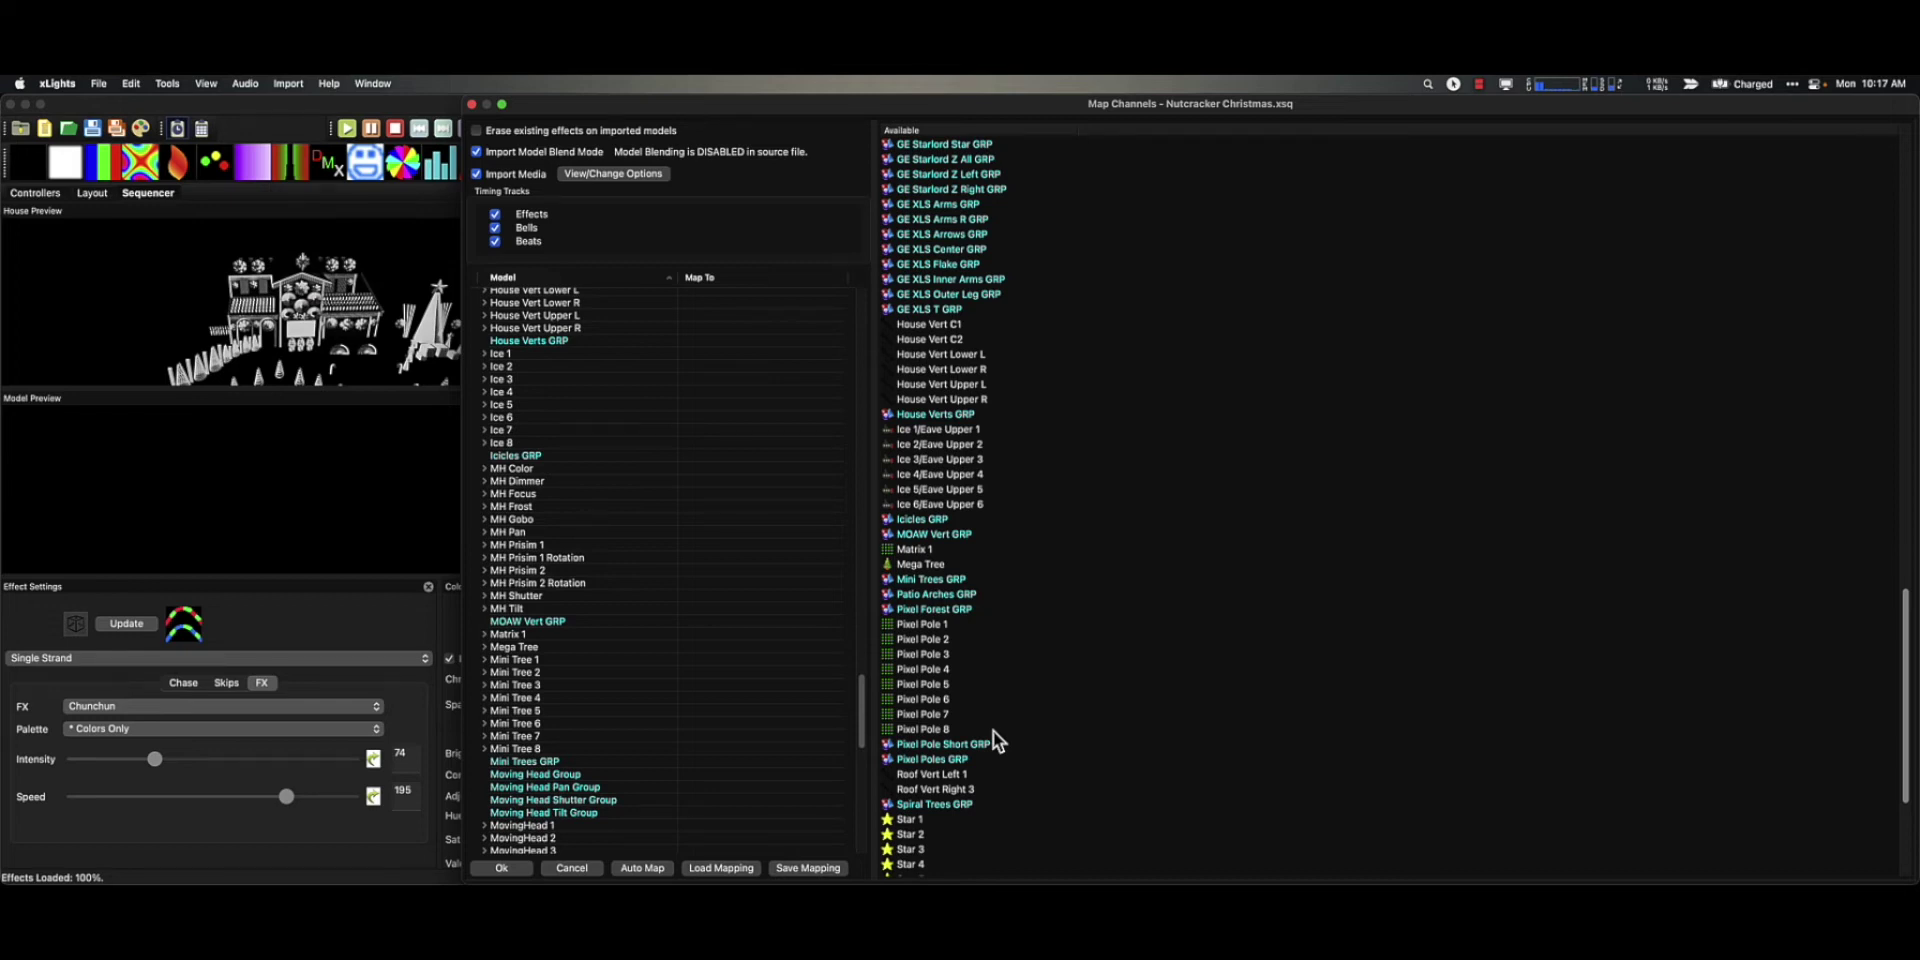
pyautogui.scroll(-8, 992, 731)
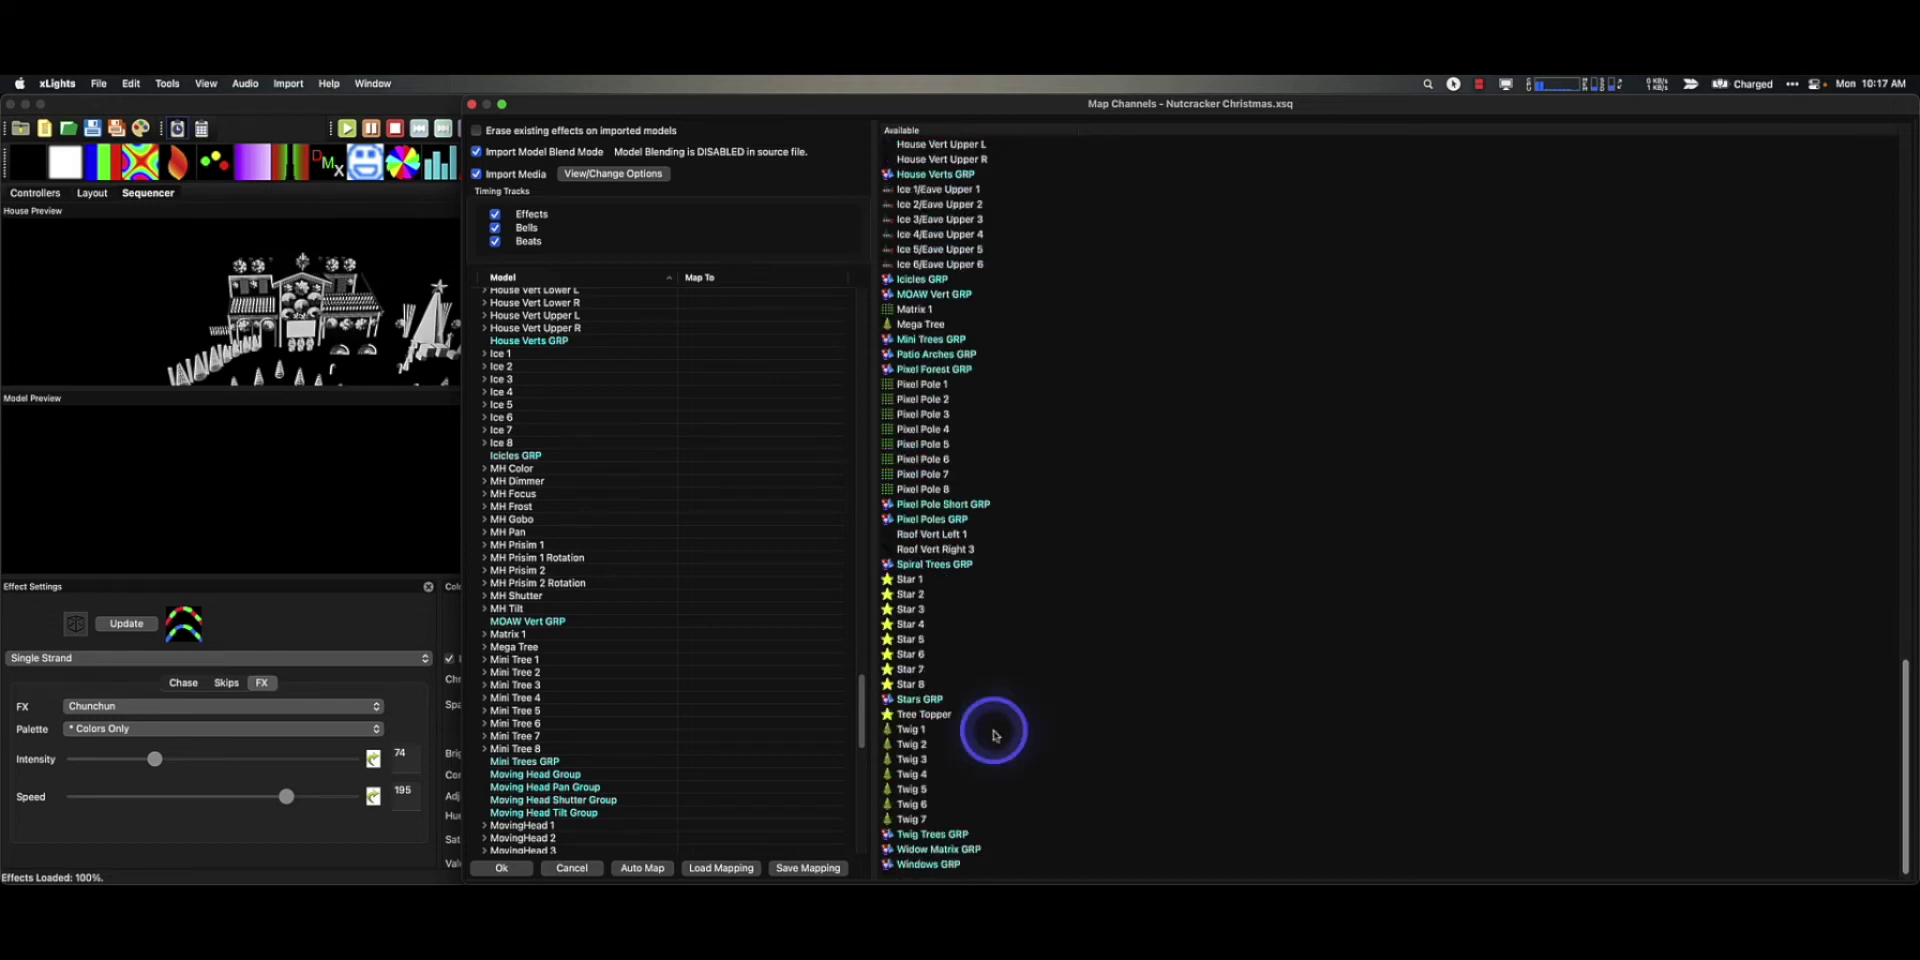
pyautogui.scroll(16, 993, 735)
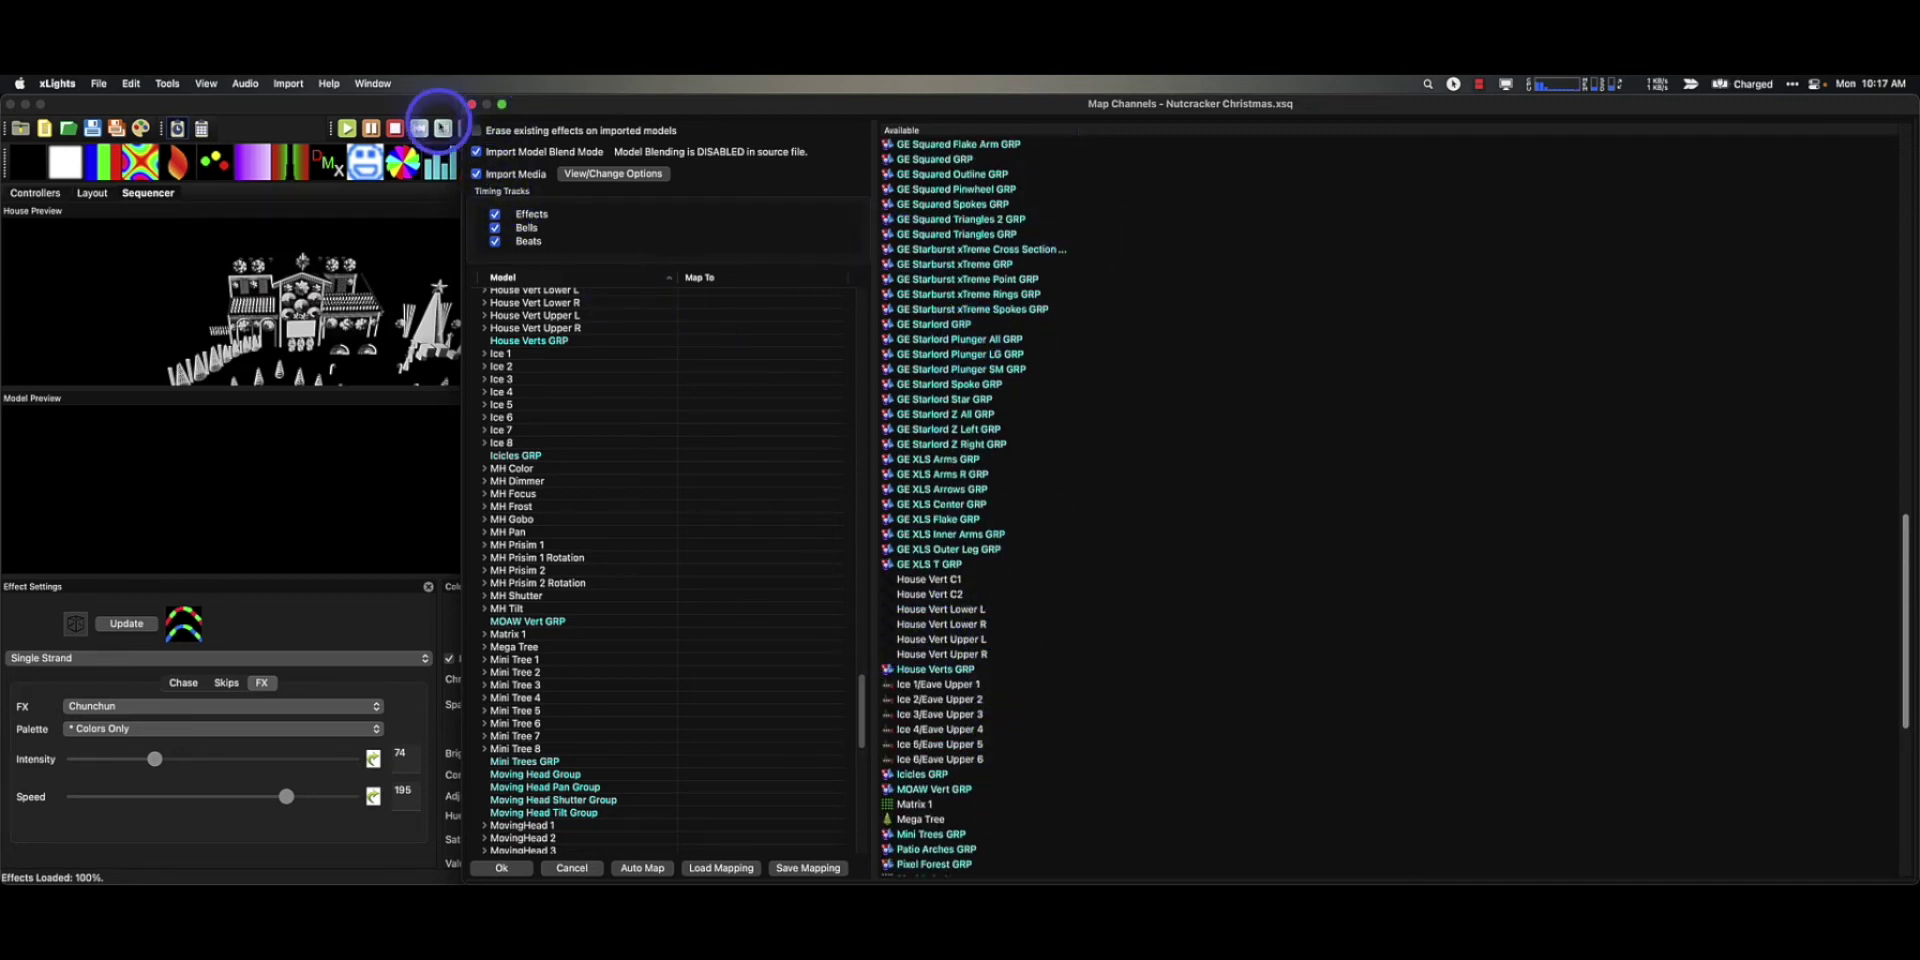
pyautogui.click(471, 104)
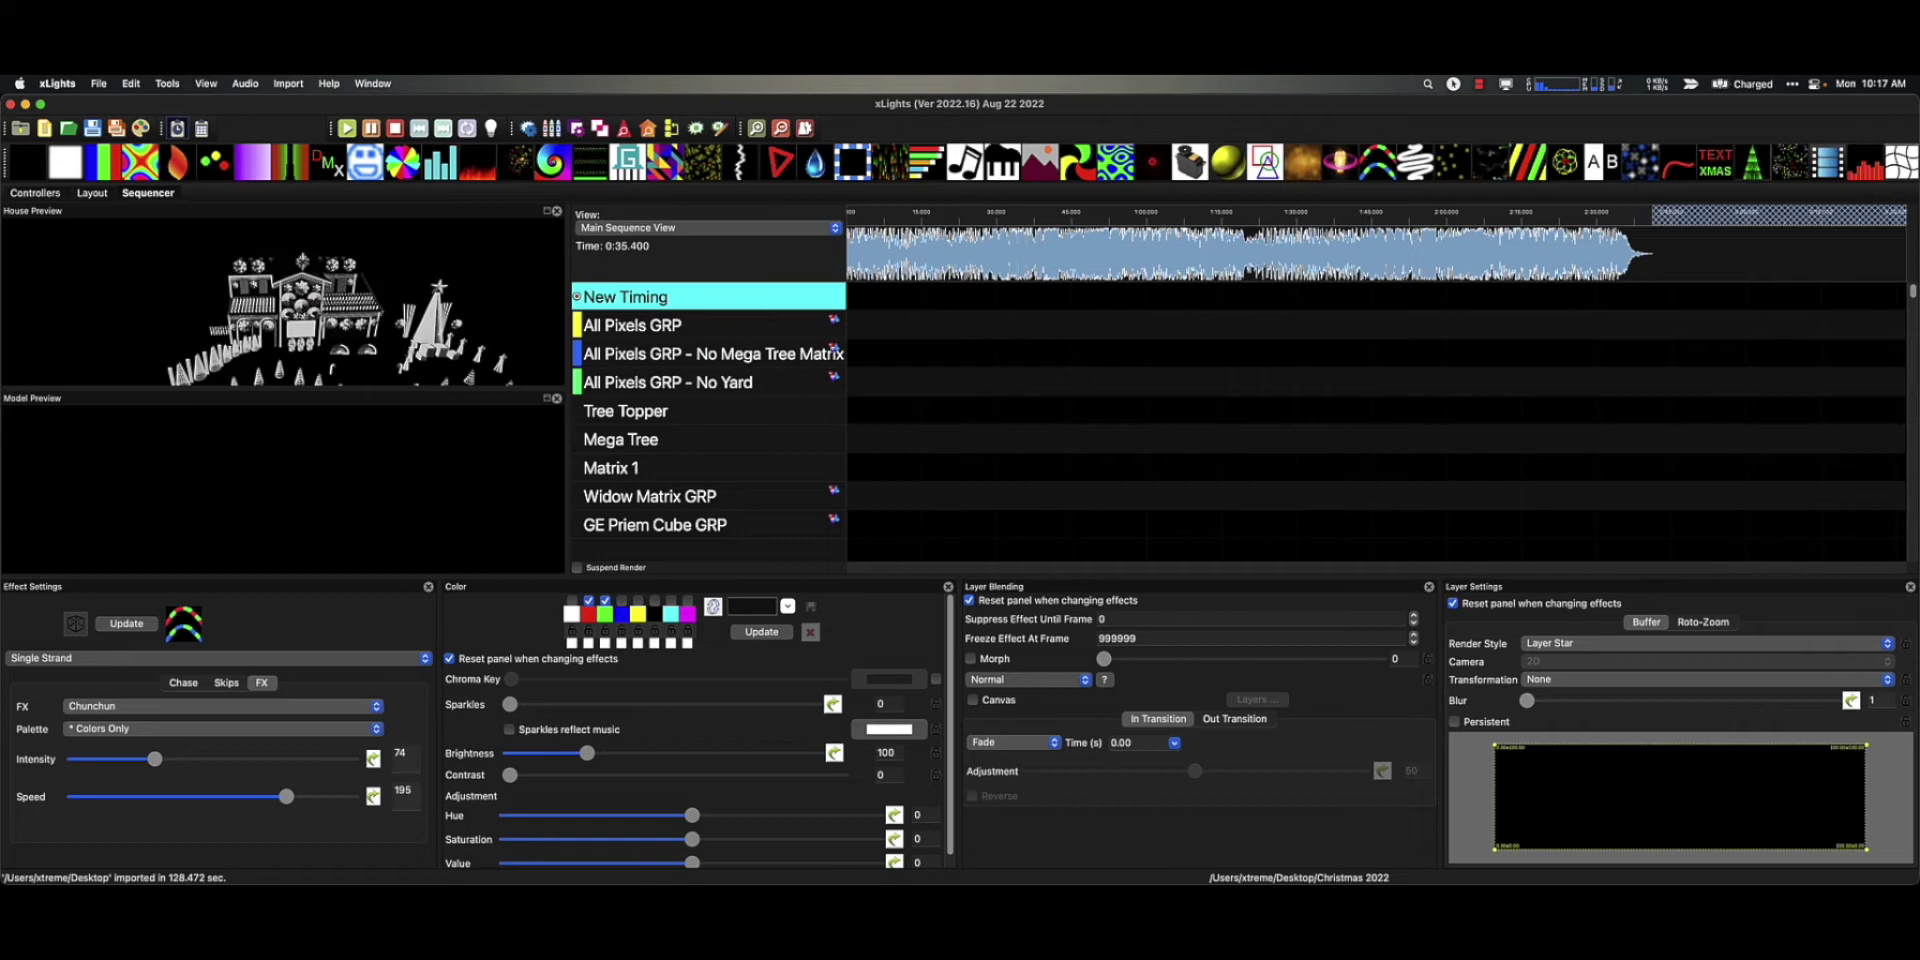
# Bring Chrome forward, shift it up-right, and read the 2022.16 notes through the Hinkpro DMX fix
pyautogui.press('super+Tab')
pyautogui.moveTo(643, 313); pyautogui.dragTo(1090, 181)
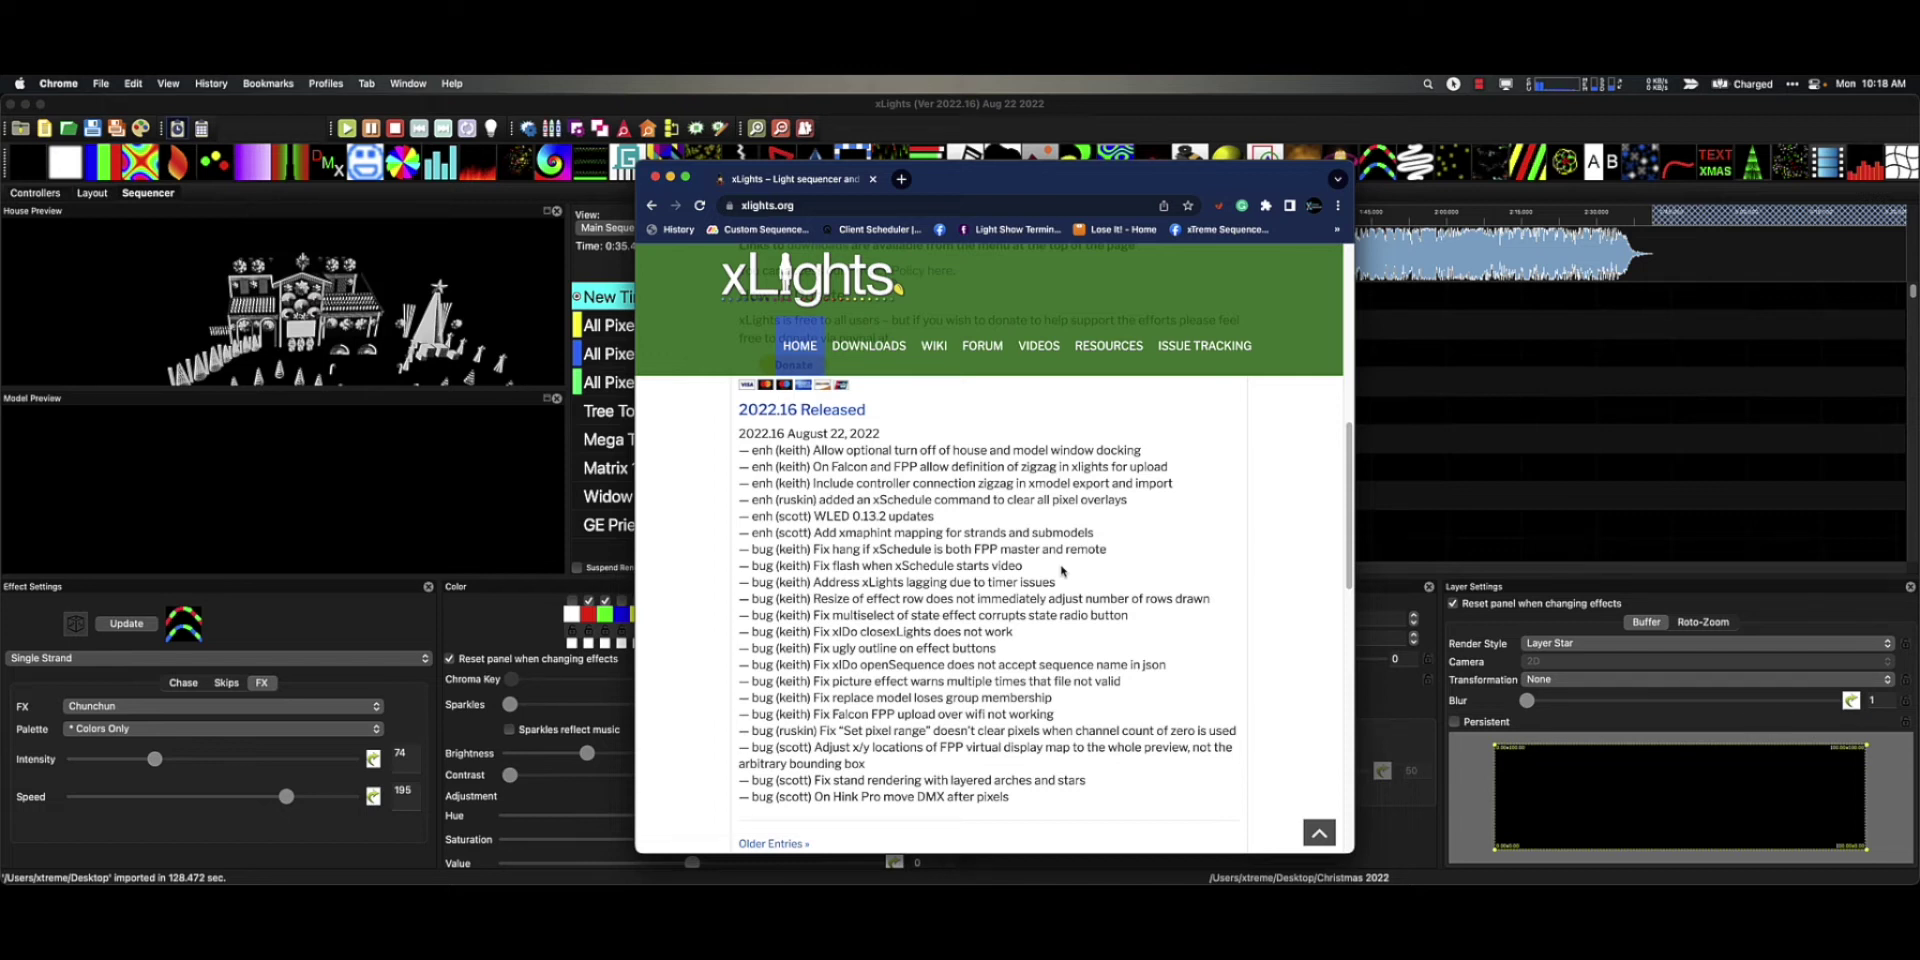
pyautogui.click(1061, 571)
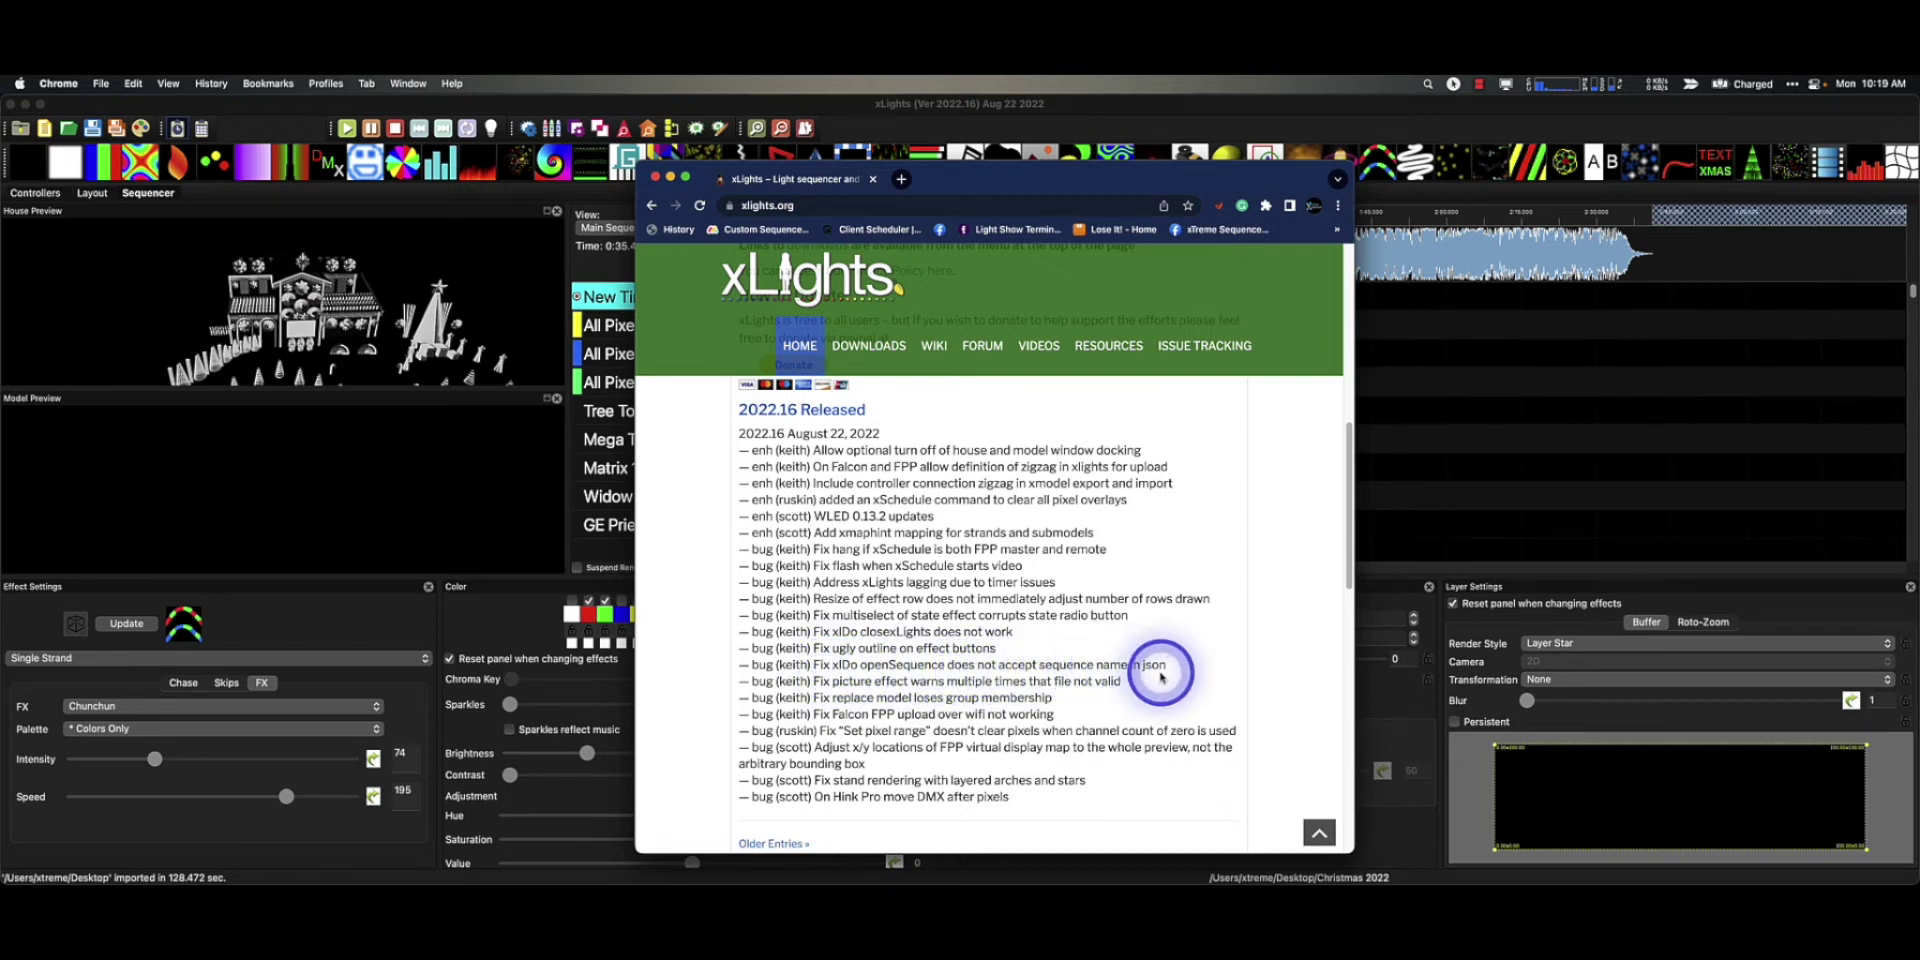
pyautogui.scroll(-1, 1159, 676)
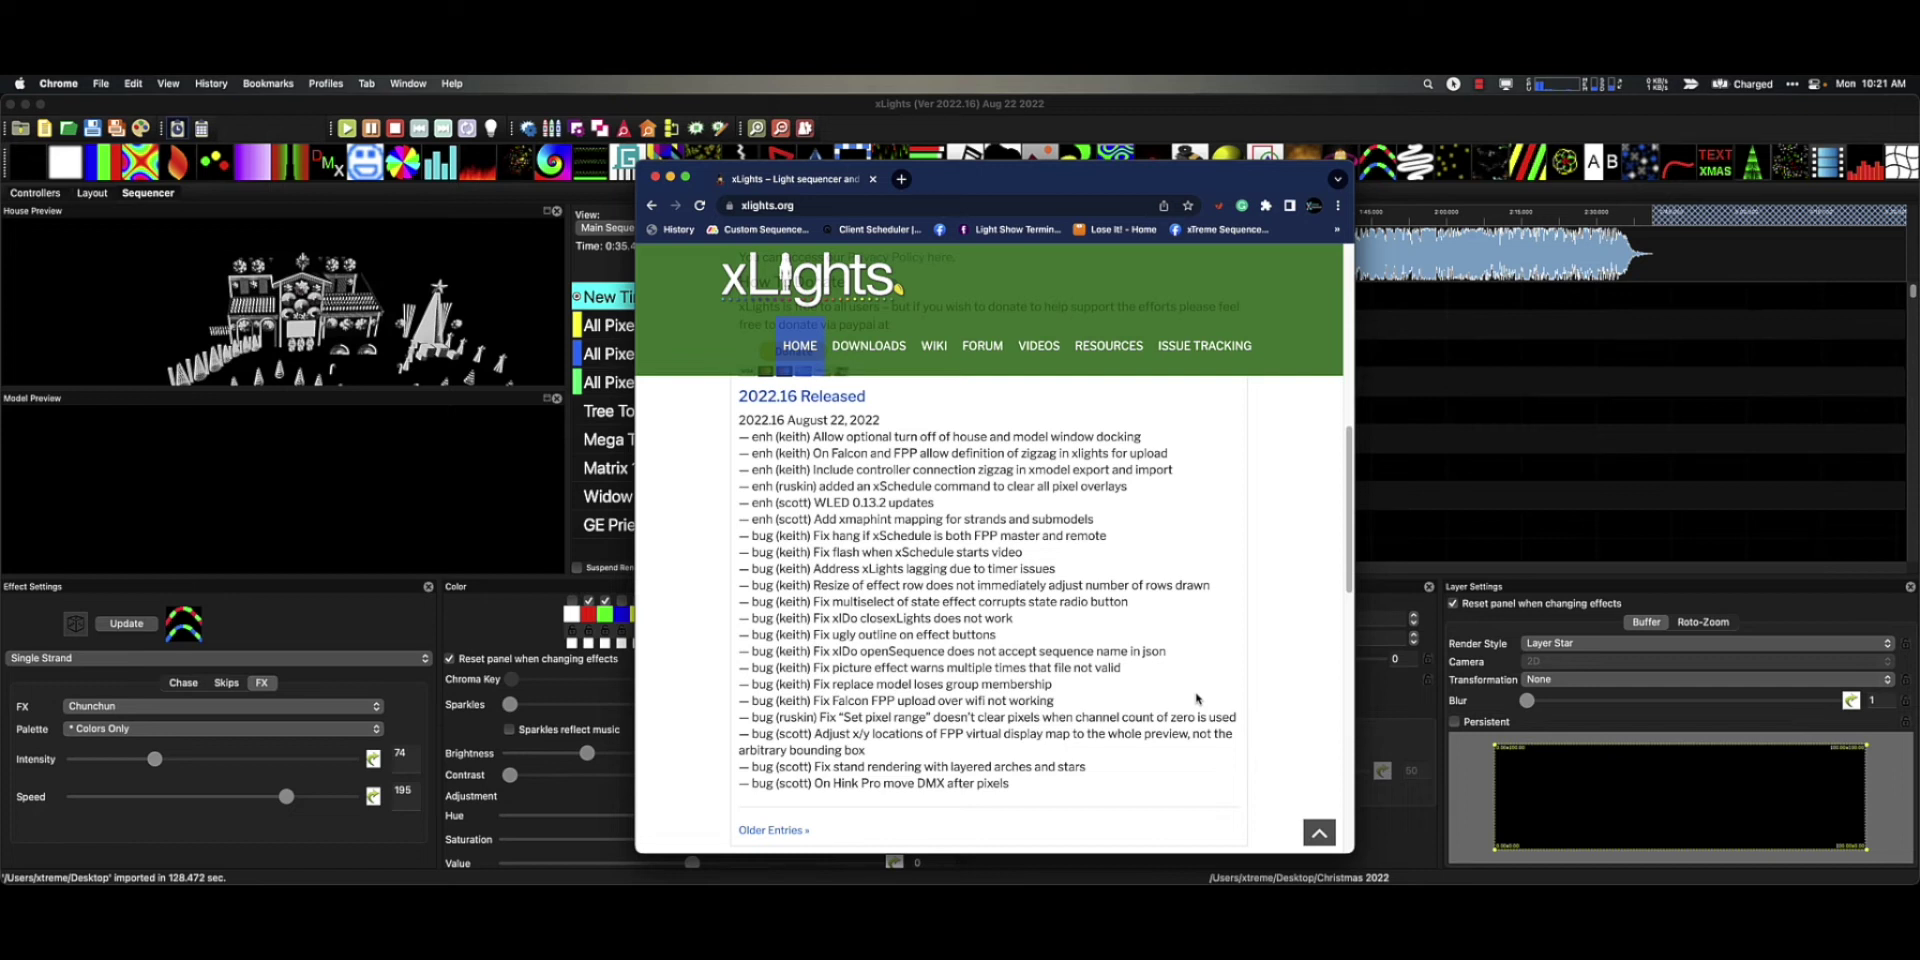
# Drop a Single Strand effect on Tree Topper spanning 0:00.000–0:16.250 and switch it to Chase
pyautogui.click(148, 194)
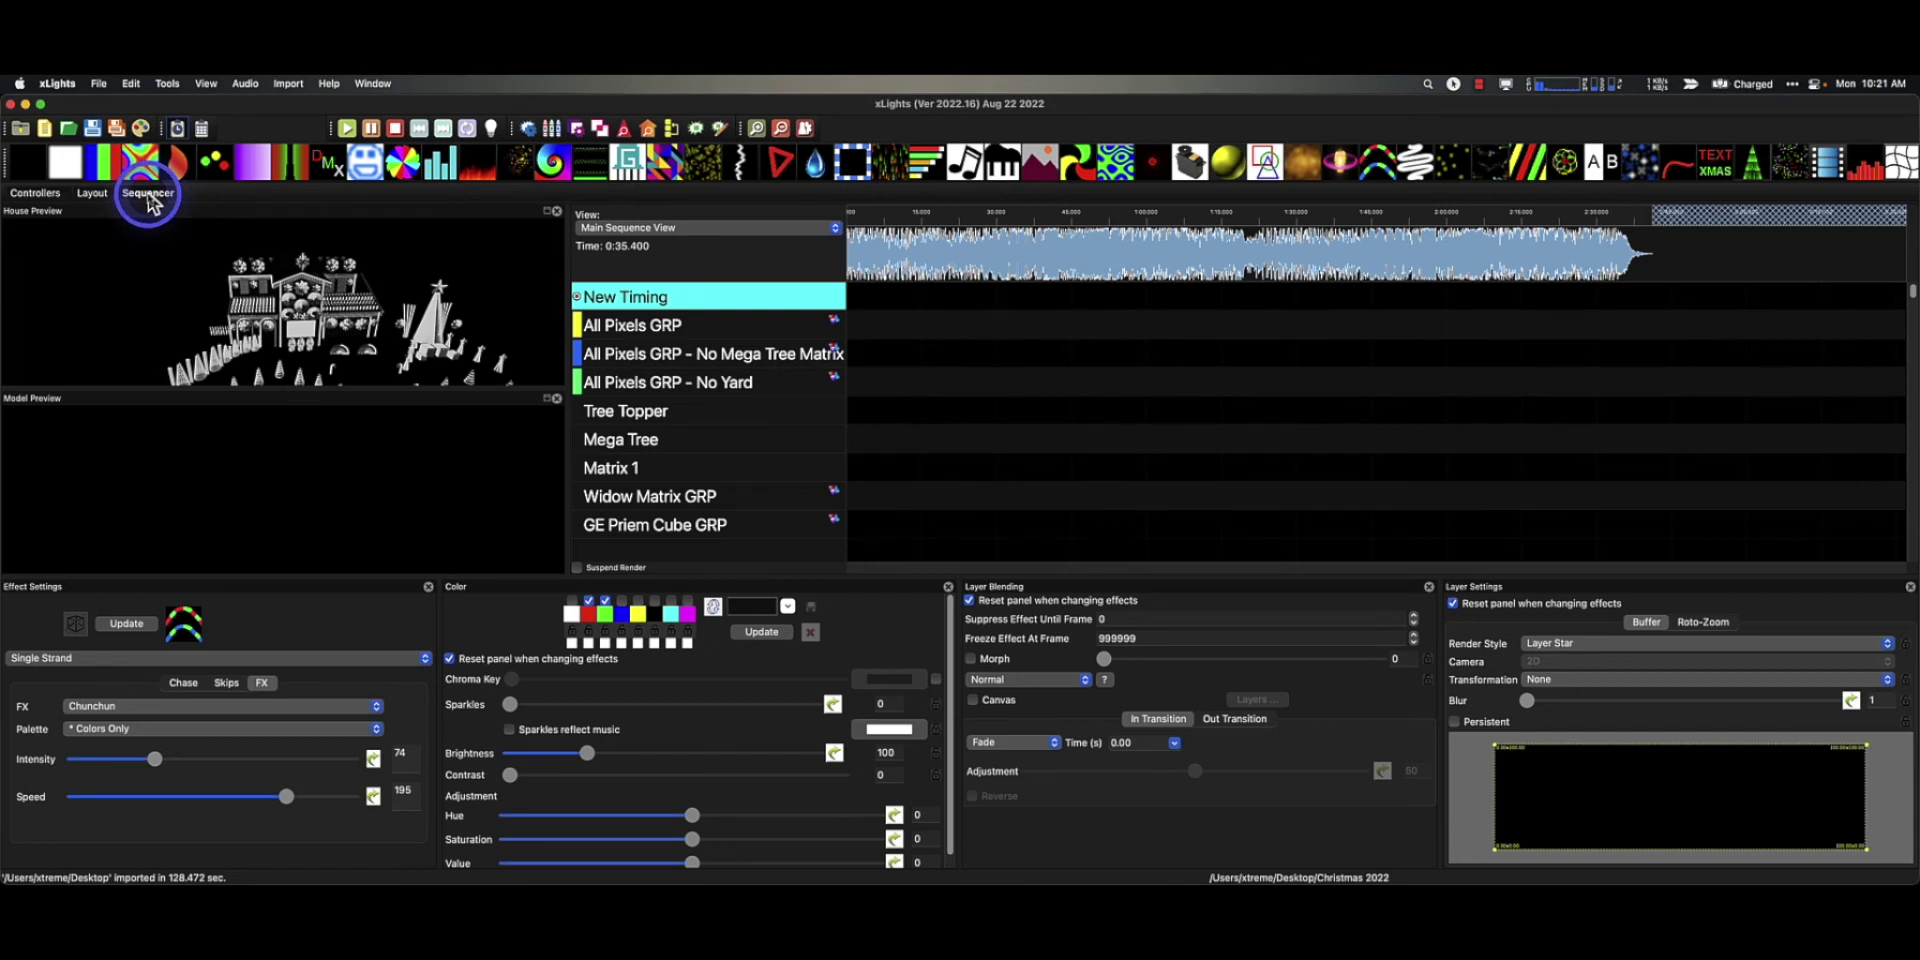
pyautogui.moveTo(1386, 165); pyautogui.dragTo(916, 413)
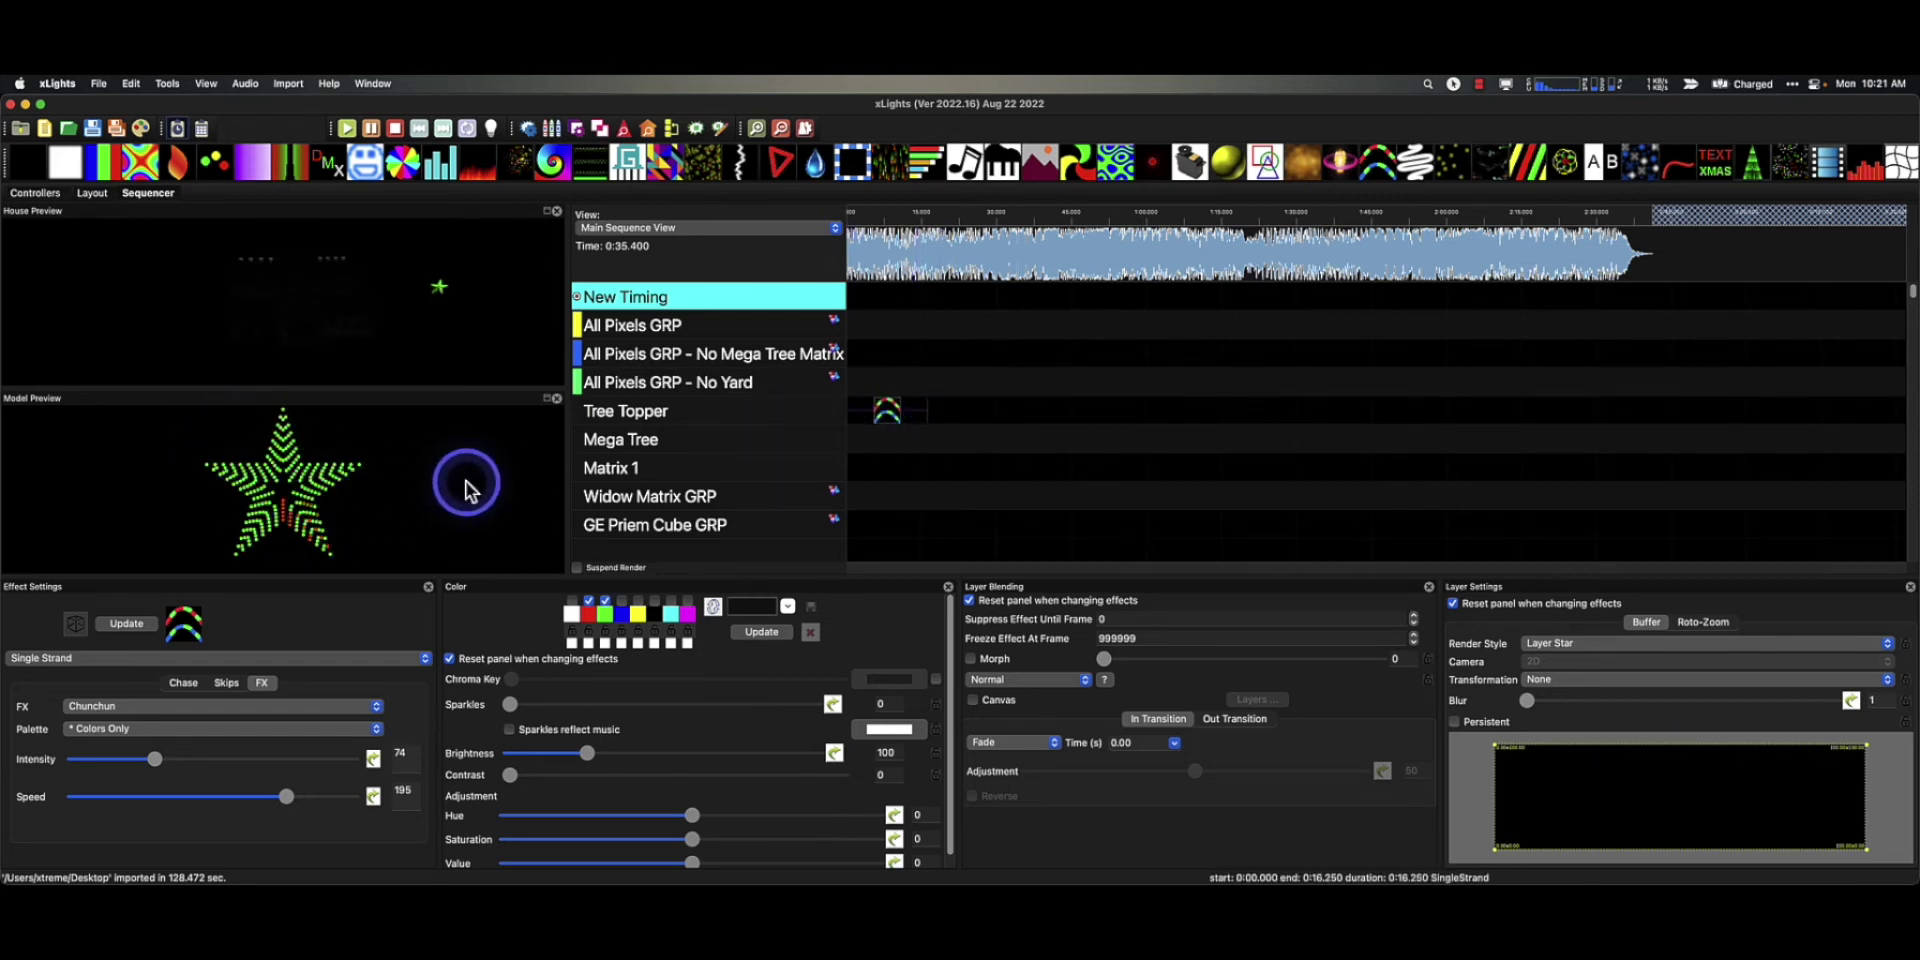
pyautogui.click(183, 681)
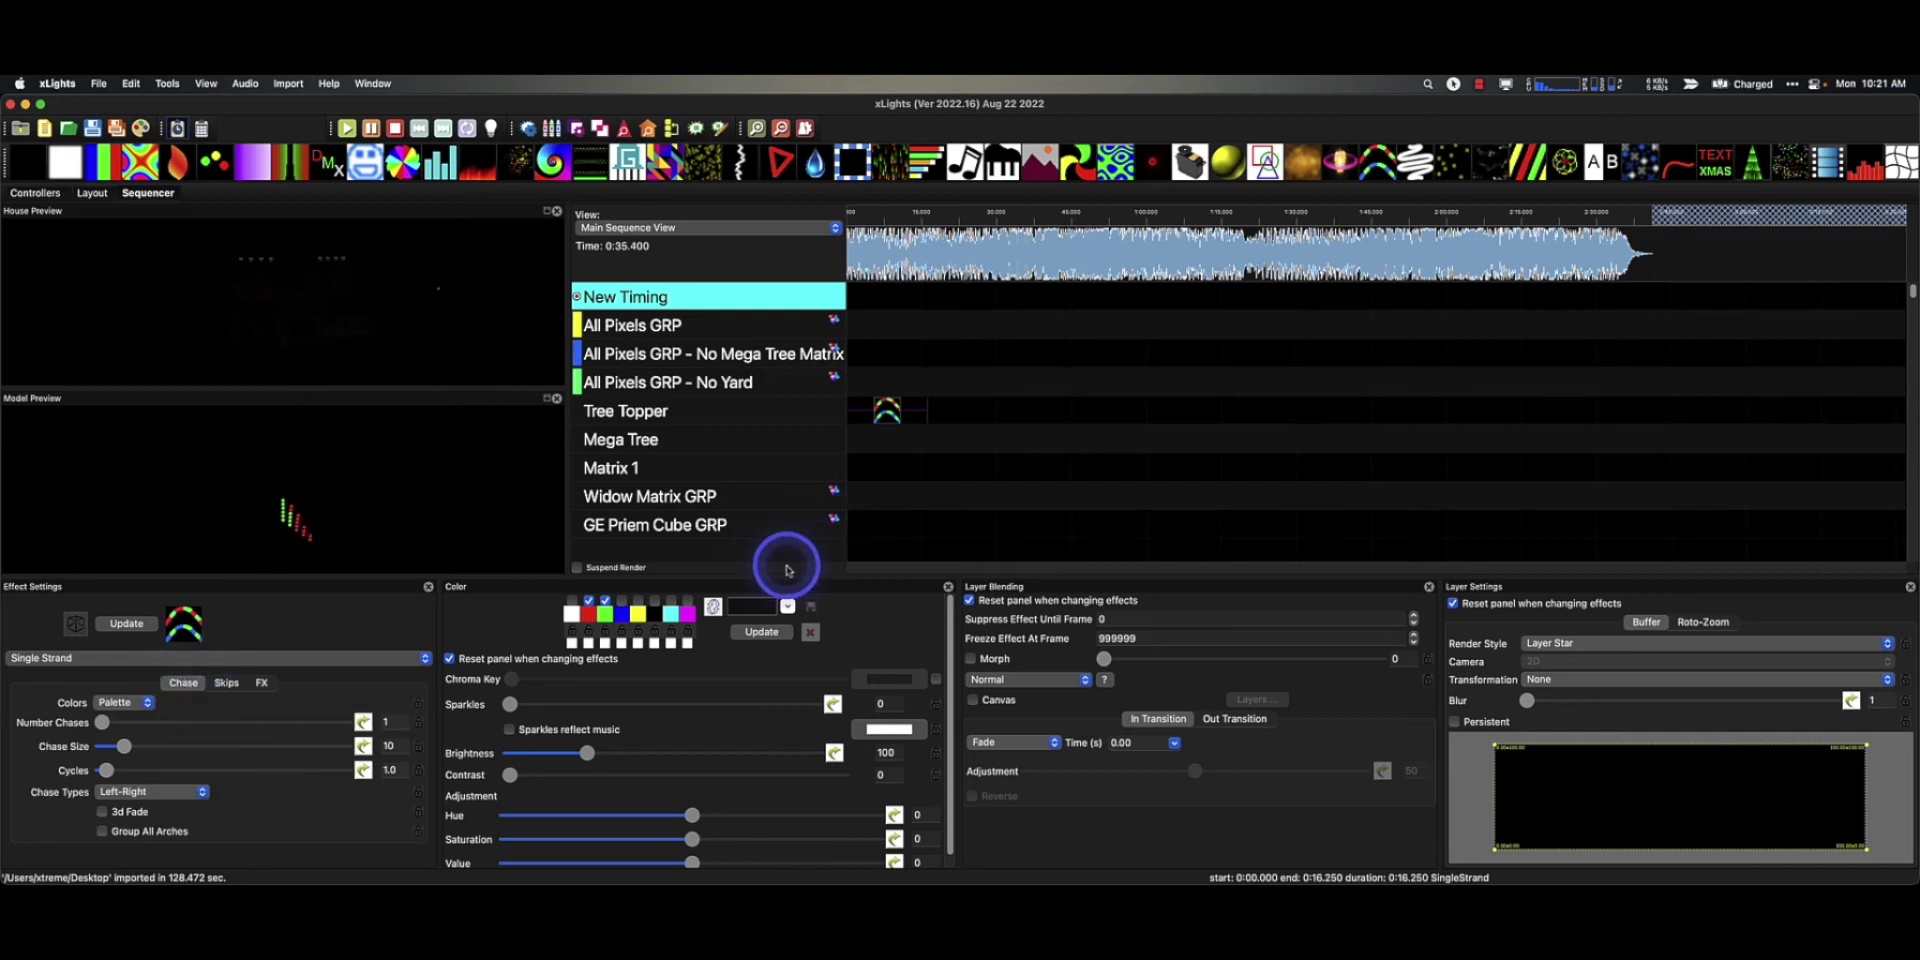
# Keep Layer Star render style and set the chase to 4 chases, 6.6 cycles, To Middle type
pyautogui.click(1610, 643)
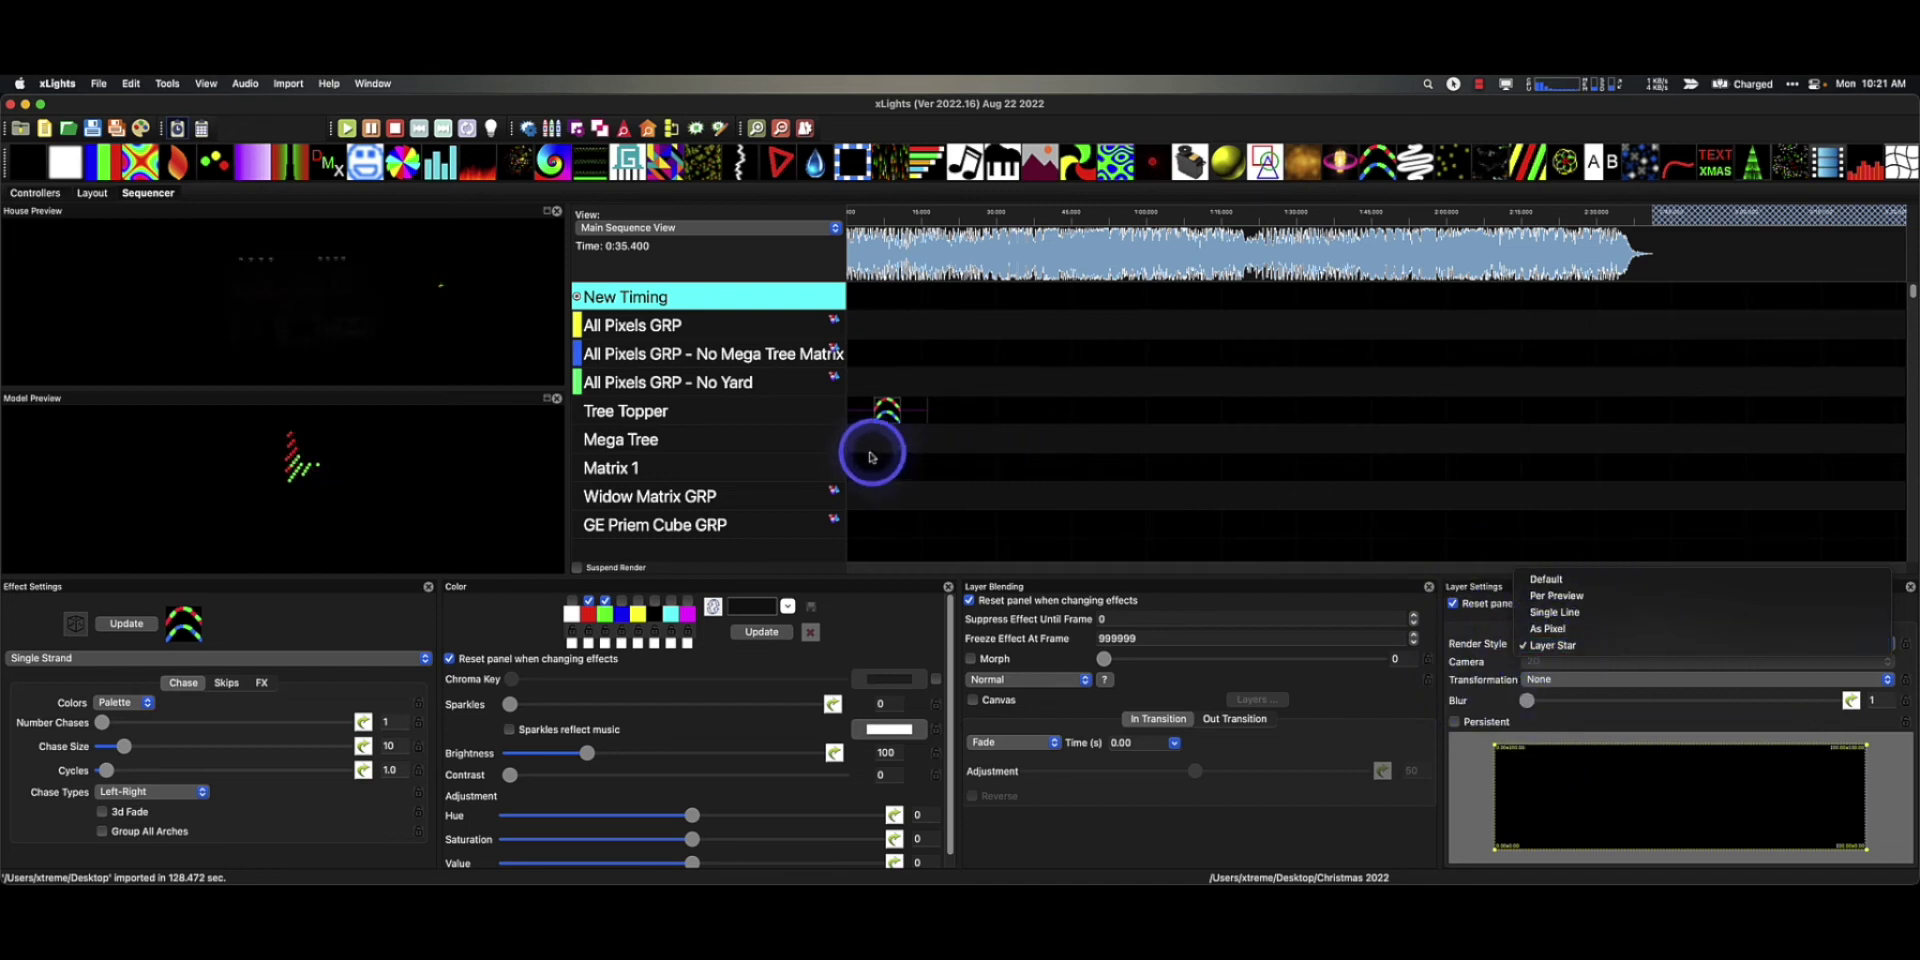
pyautogui.click(145, 726)
pyautogui.click(150, 721)
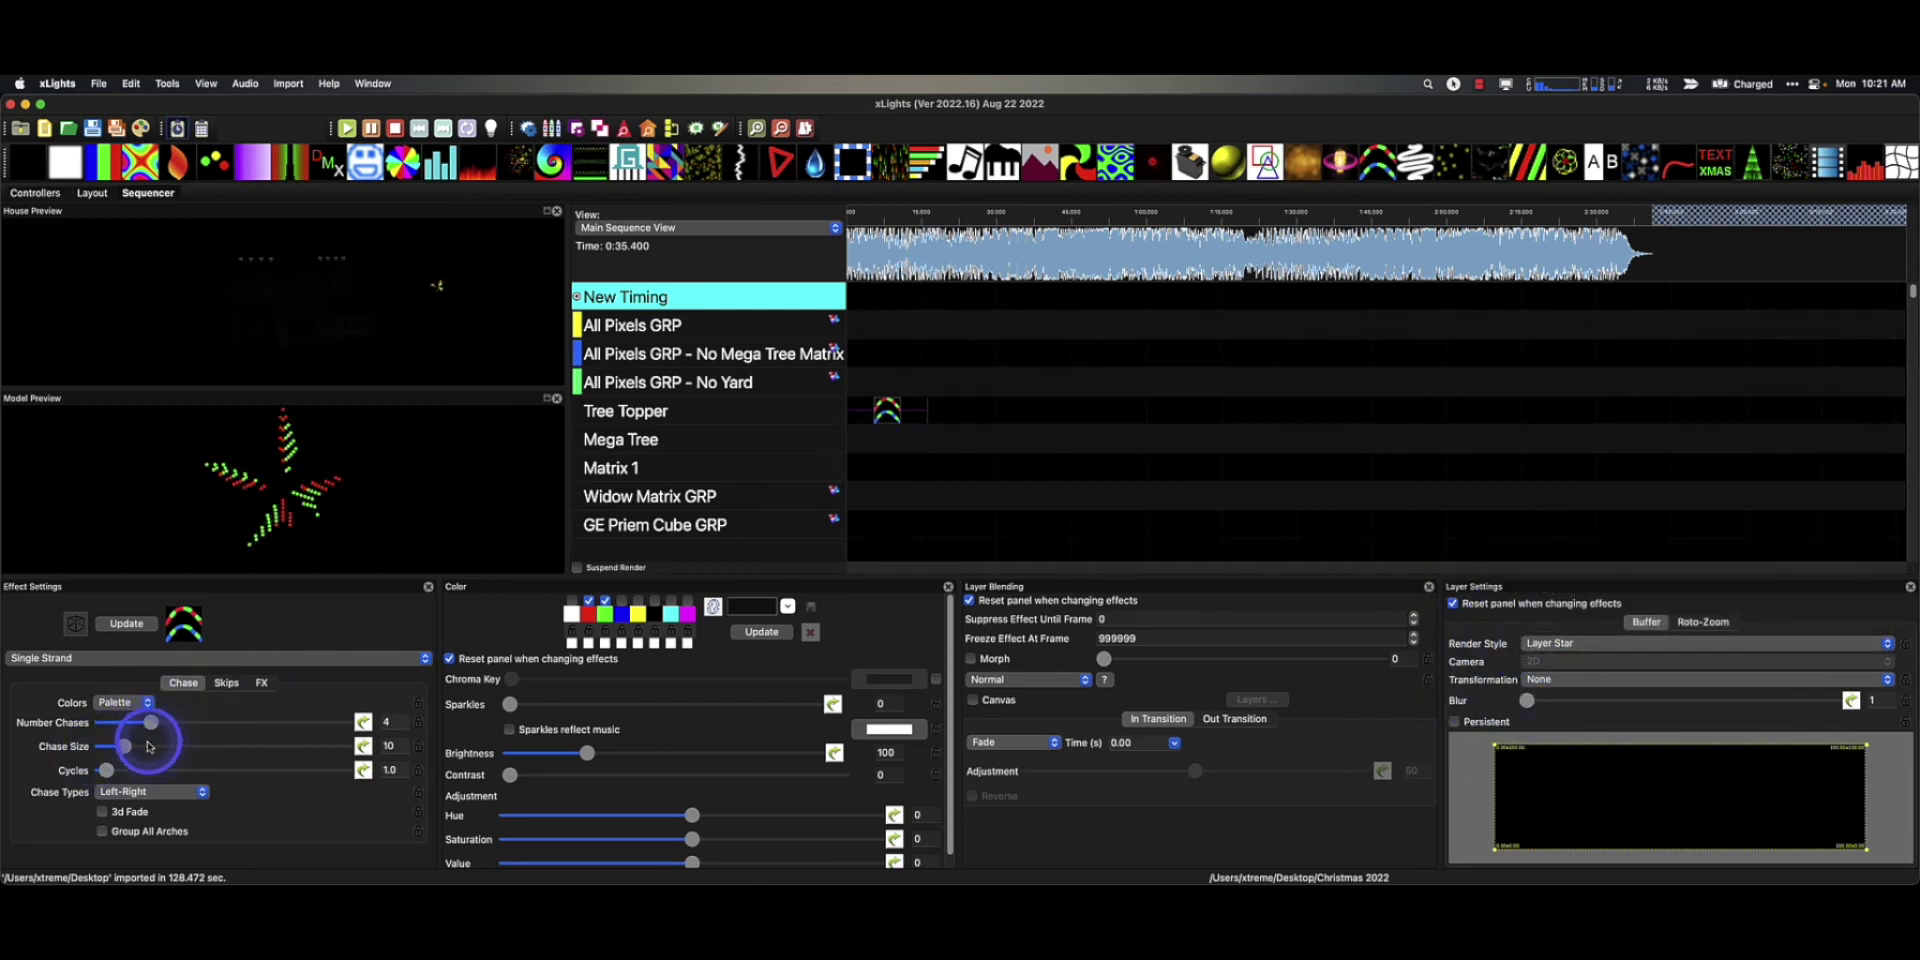
pyautogui.moveTo(106, 770)
pyautogui.mouseDown()
pyautogui.moveTo(184, 772)
pyautogui.moveTo(134, 784)
pyautogui.mouseUp()
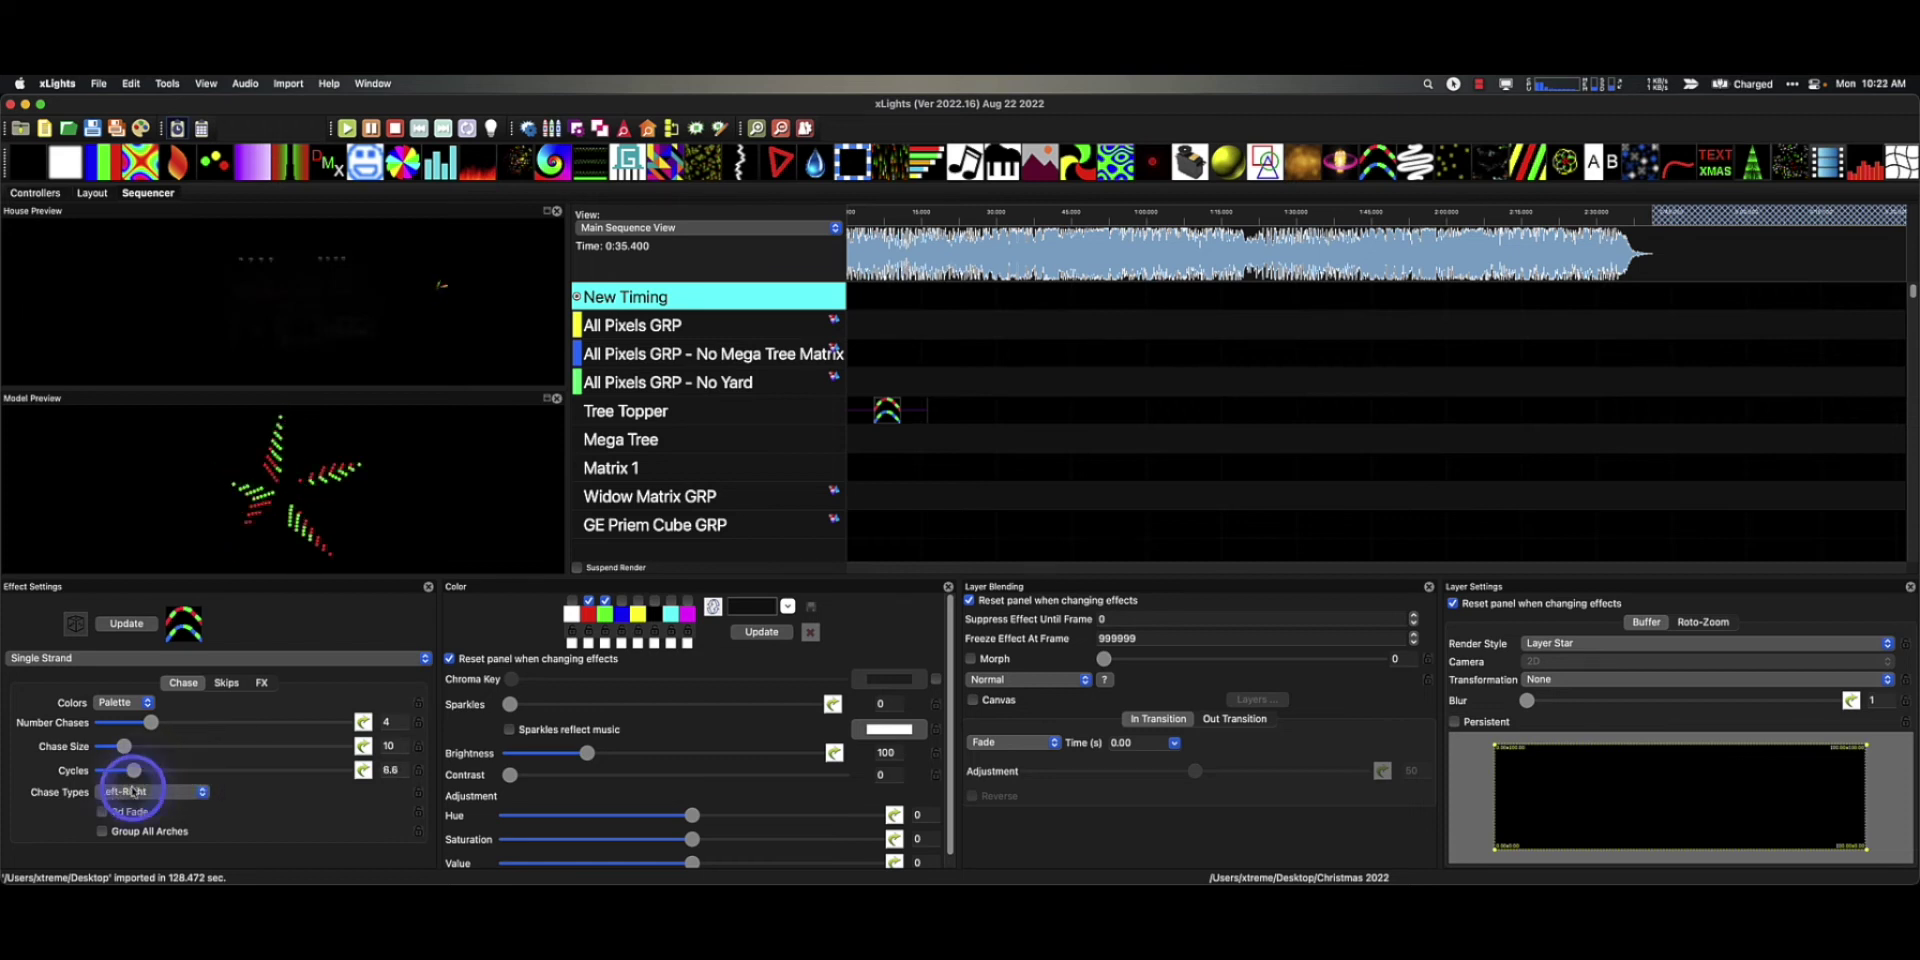
pyautogui.click(137, 790)
pyautogui.click(140, 842)
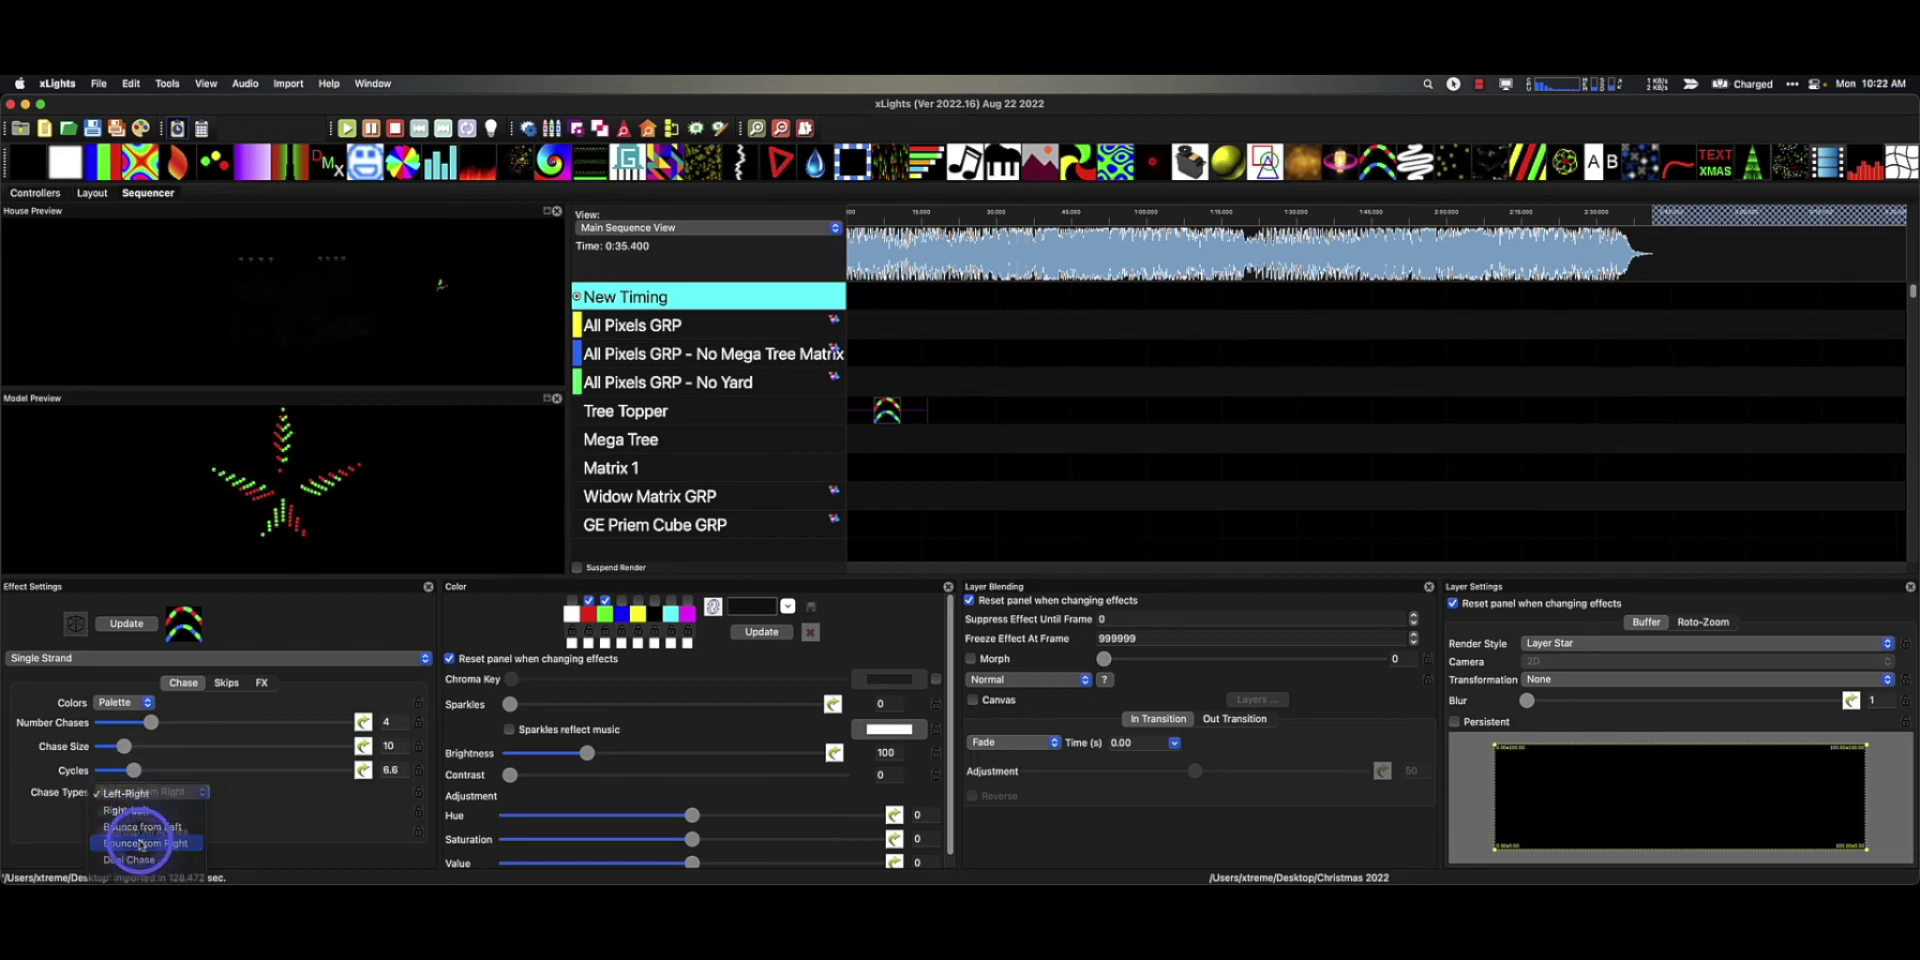
pyautogui.click(148, 791)
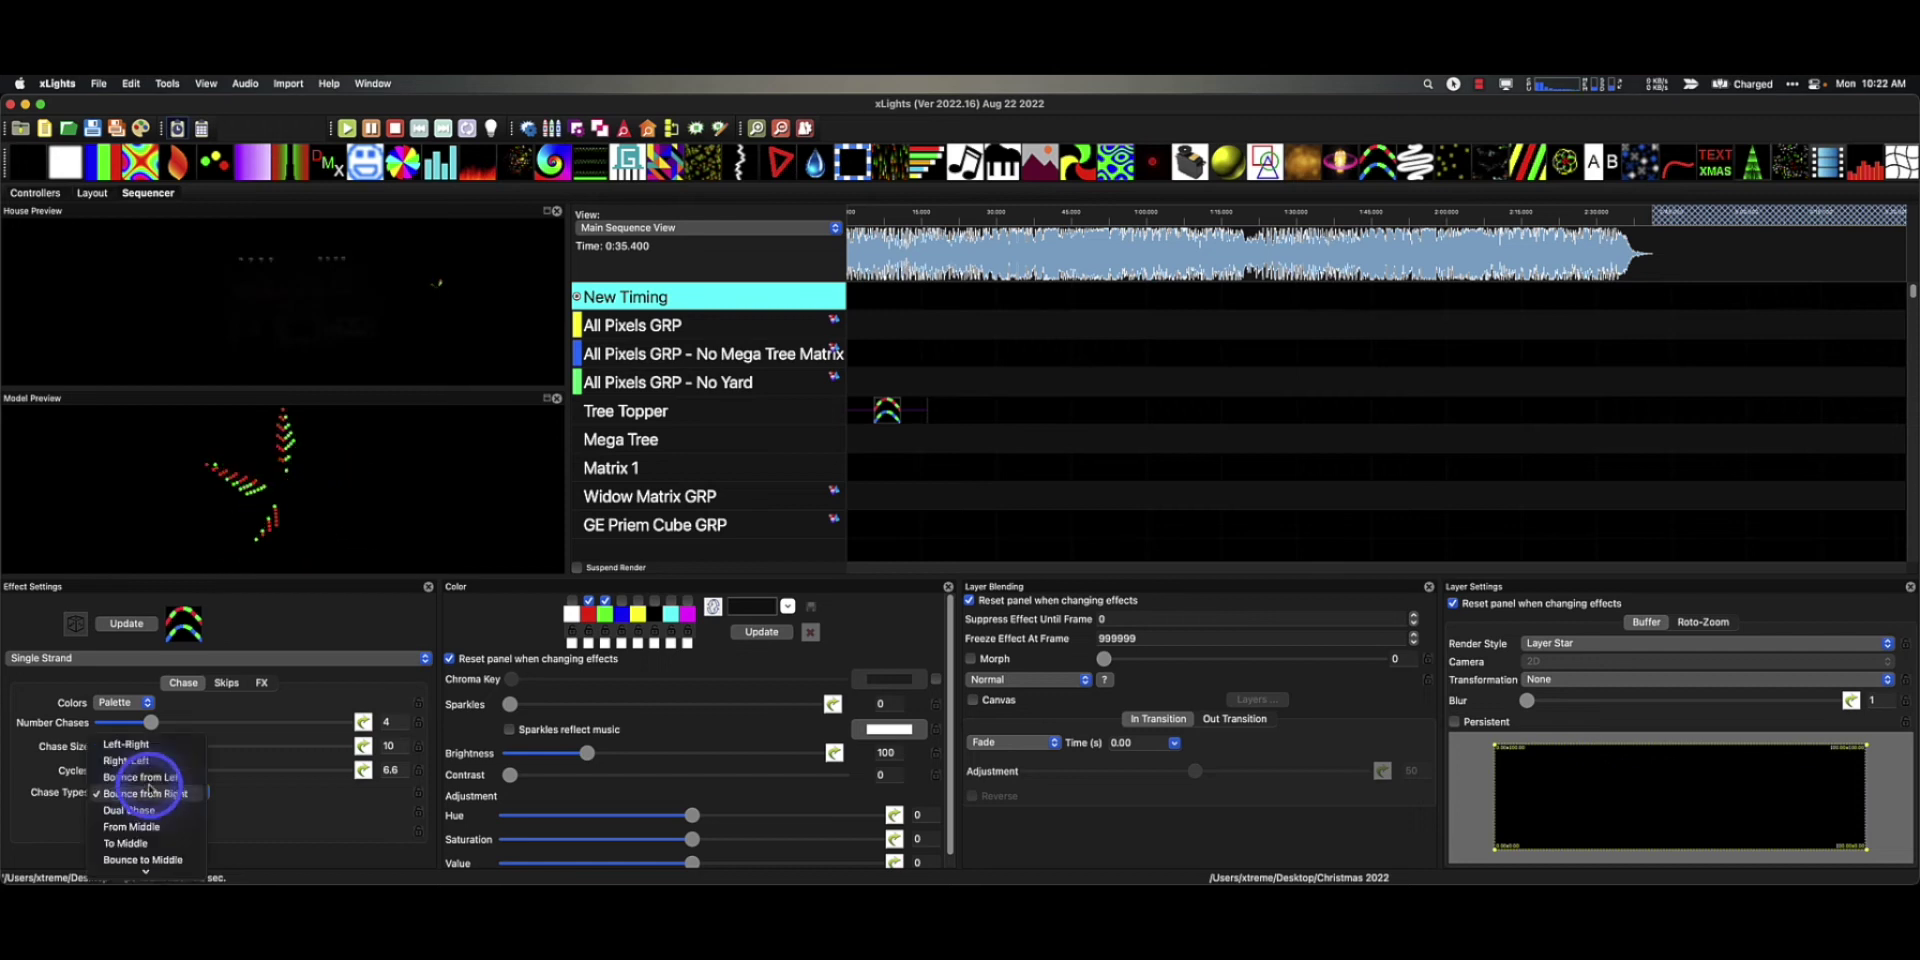
pyautogui.click(147, 842)
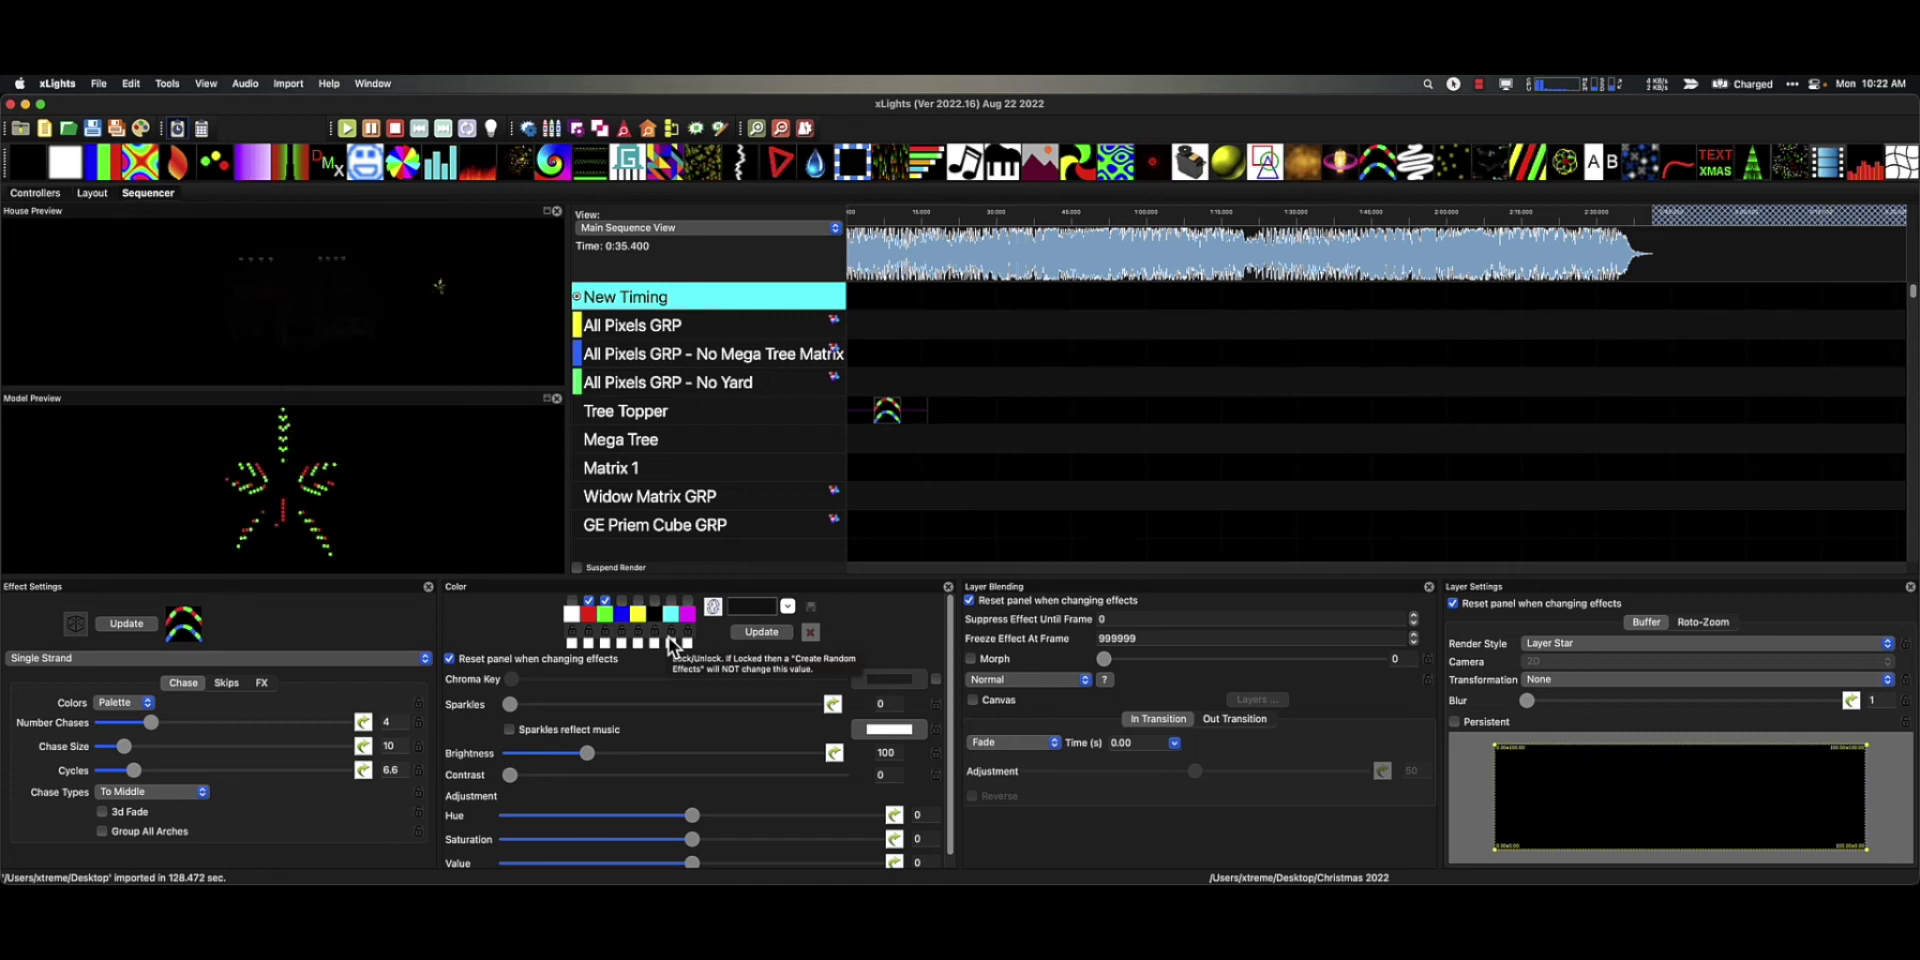
pyautogui.click(879, 417)
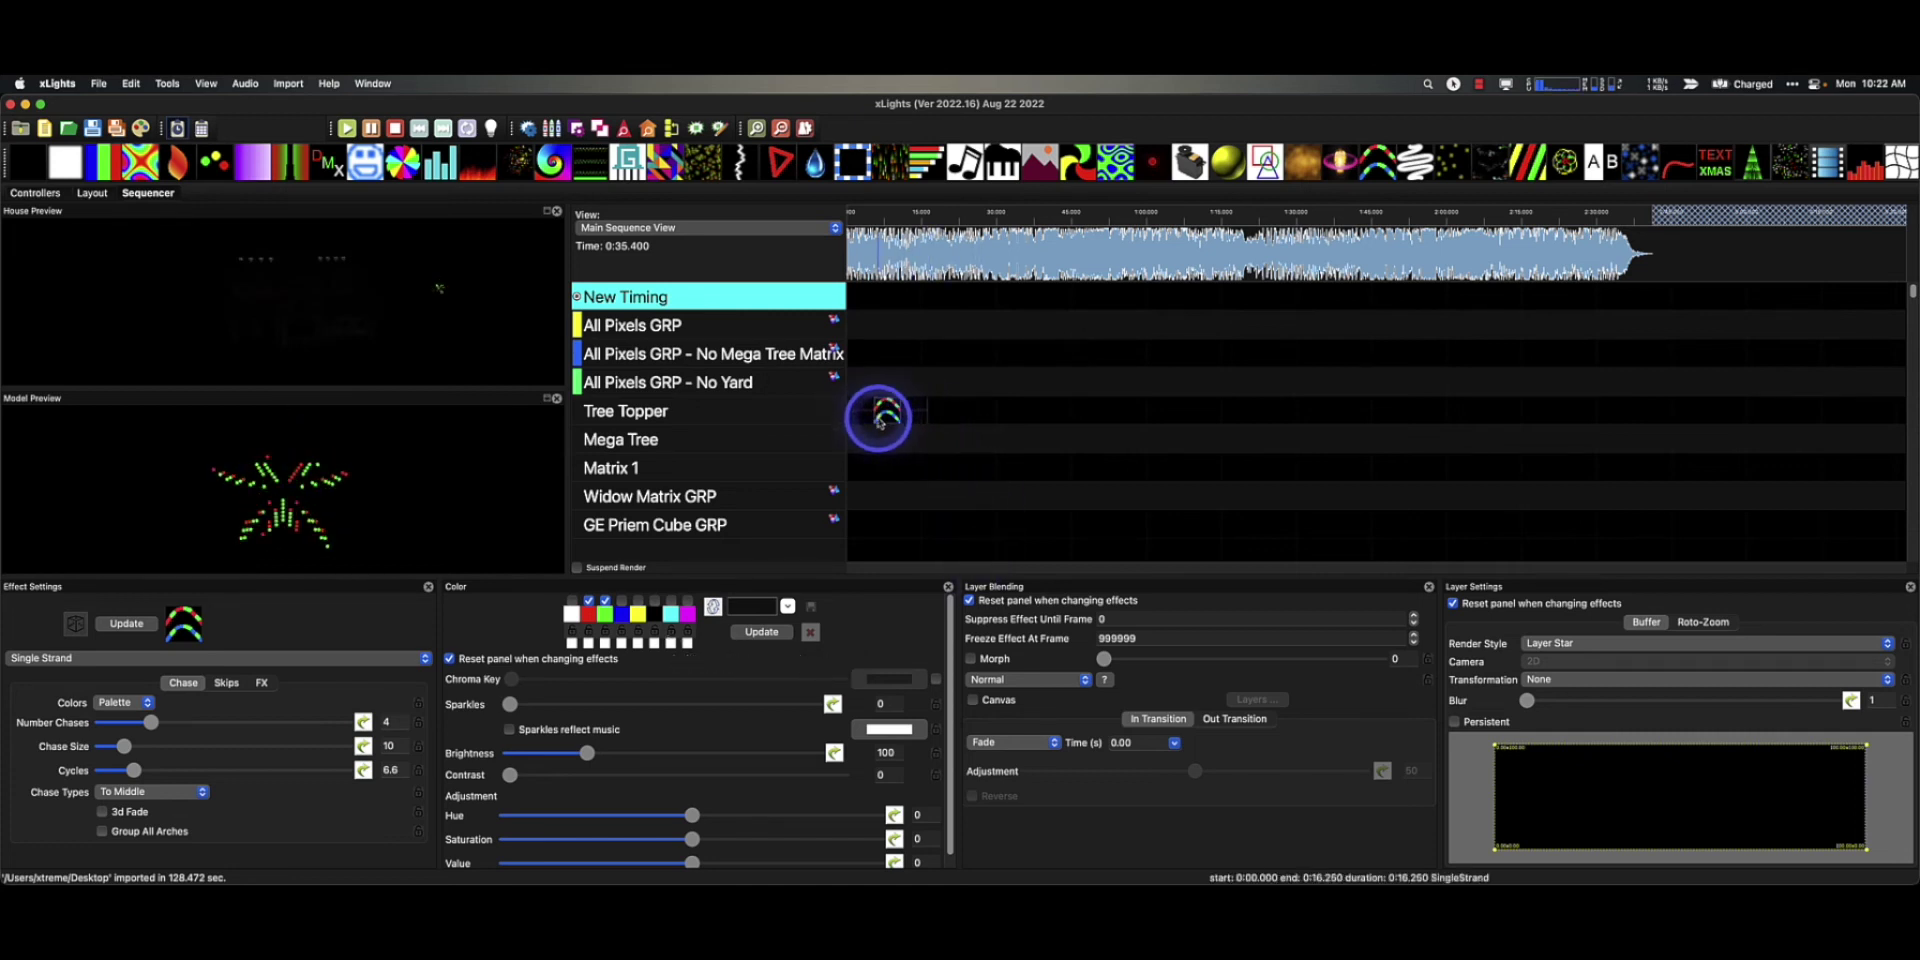
# Place a Single Strand effect on the Stars GRP row
pyautogui.click(885, 421)
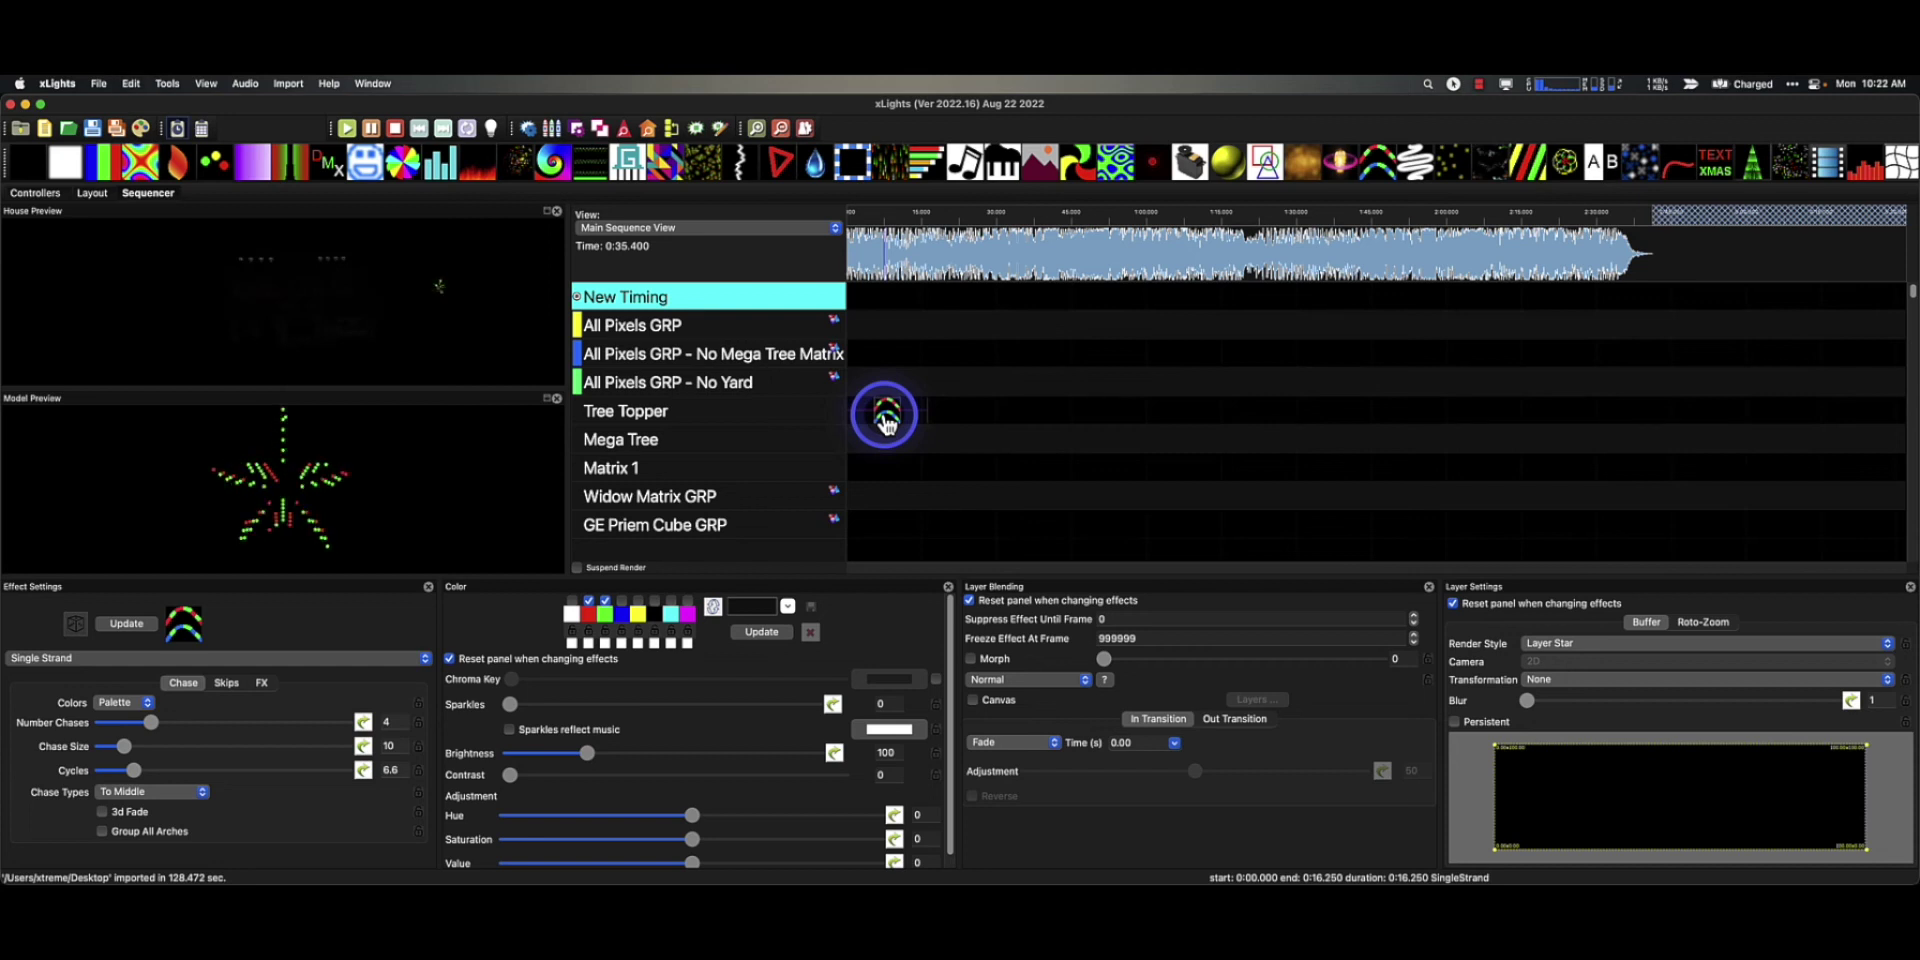
pyautogui.click(1017, 477)
pyautogui.scroll(-5, 1017, 477)
pyautogui.scroll(-3, 1016, 477)
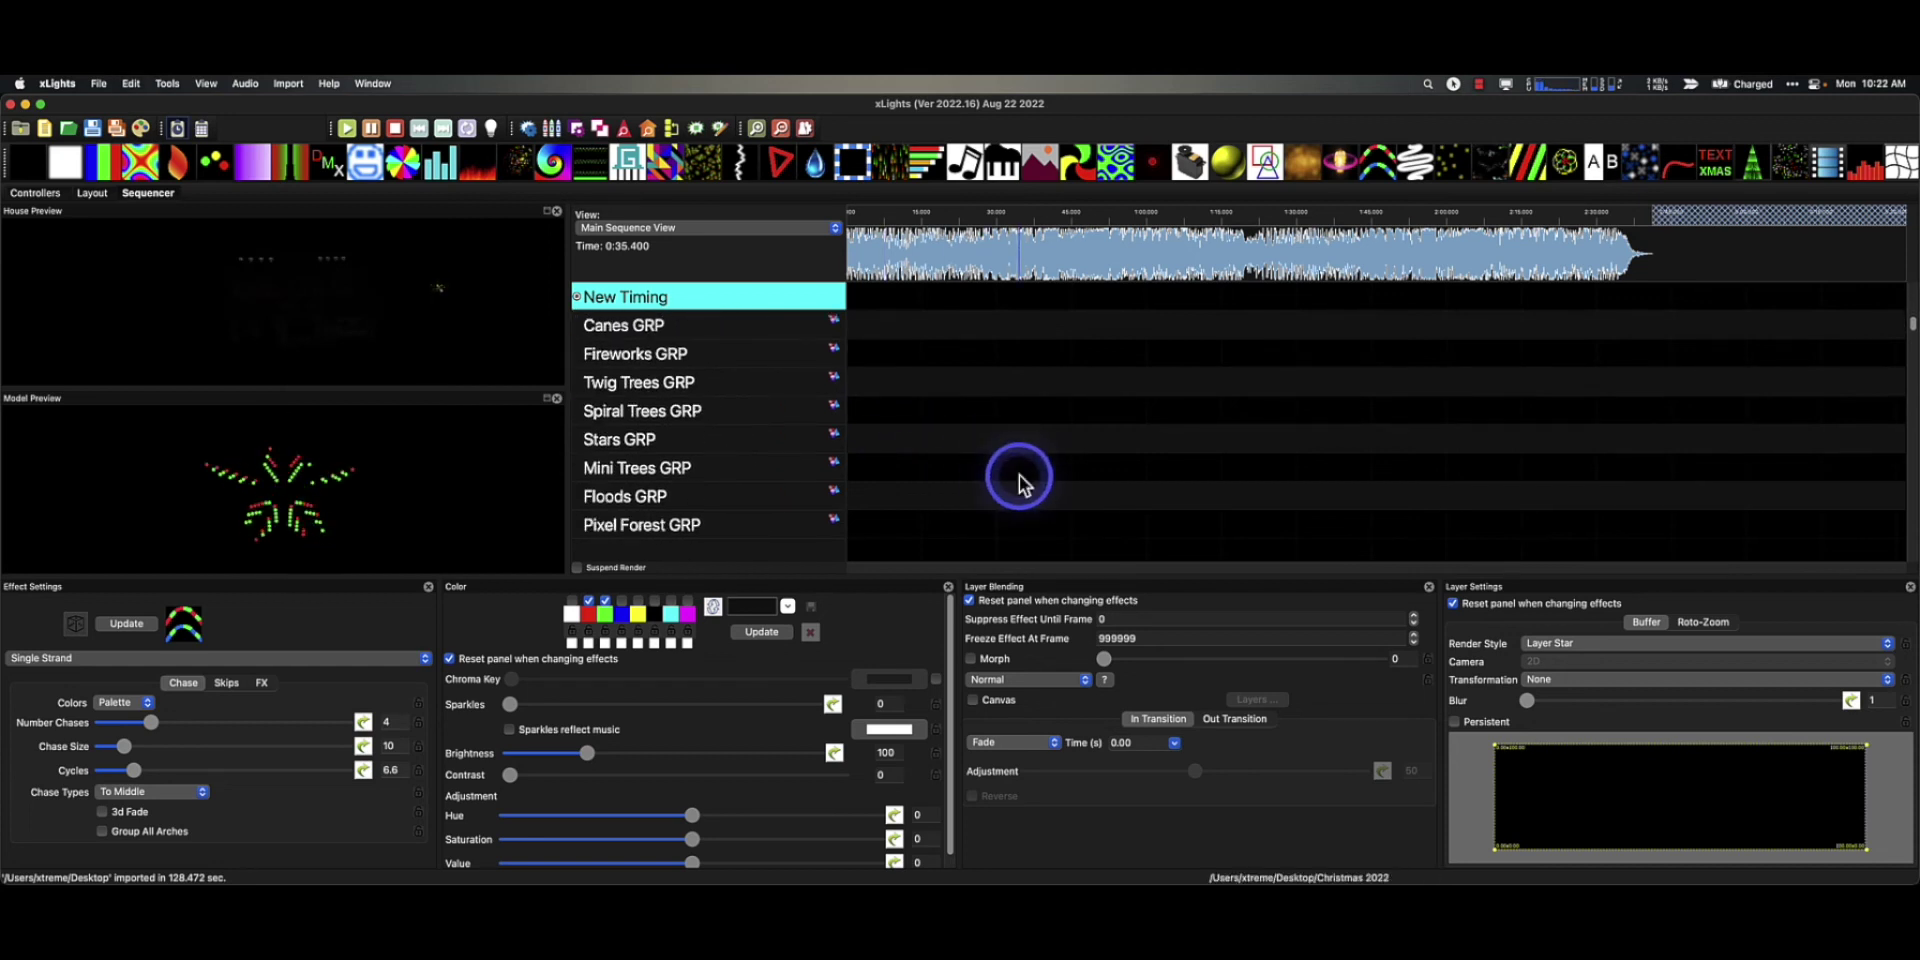
pyautogui.click(1094, 436)
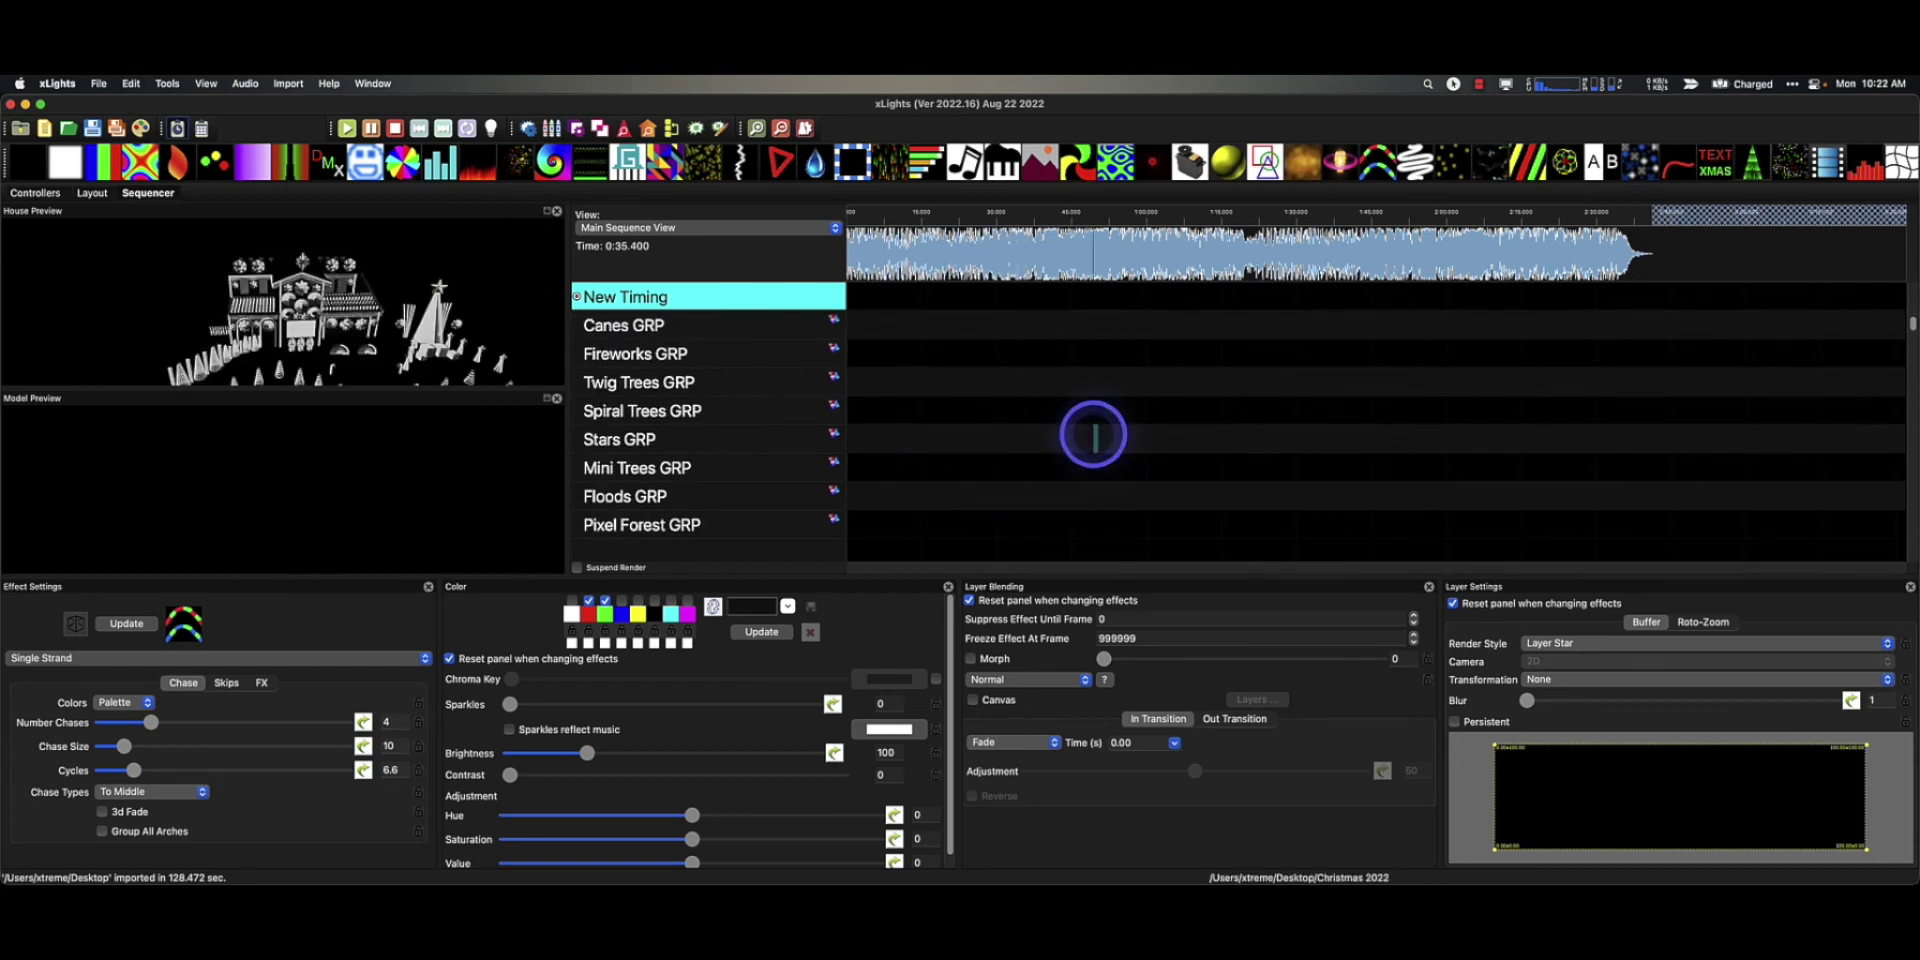
pyautogui.moveTo(1095, 436); pyautogui.dragTo(1131, 446)
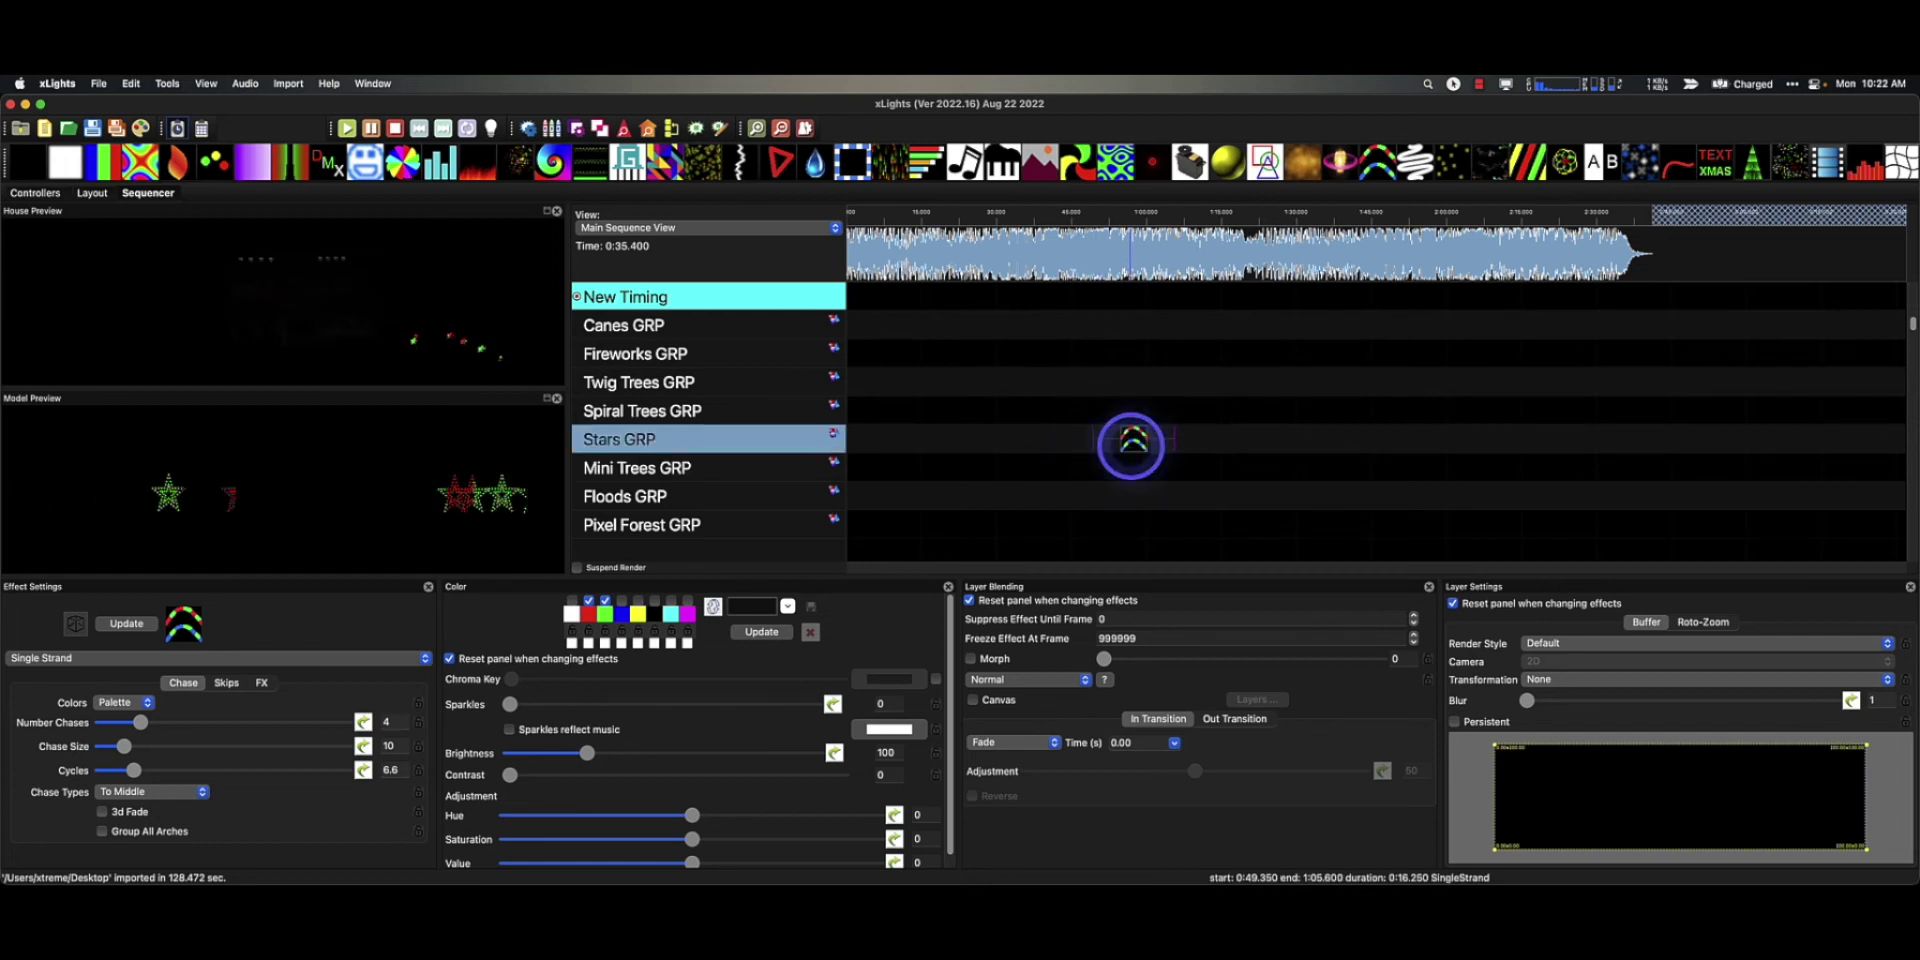
# Set the Stars GRP effect's render style to Overlay - Centered
pyautogui.click(1548, 644)
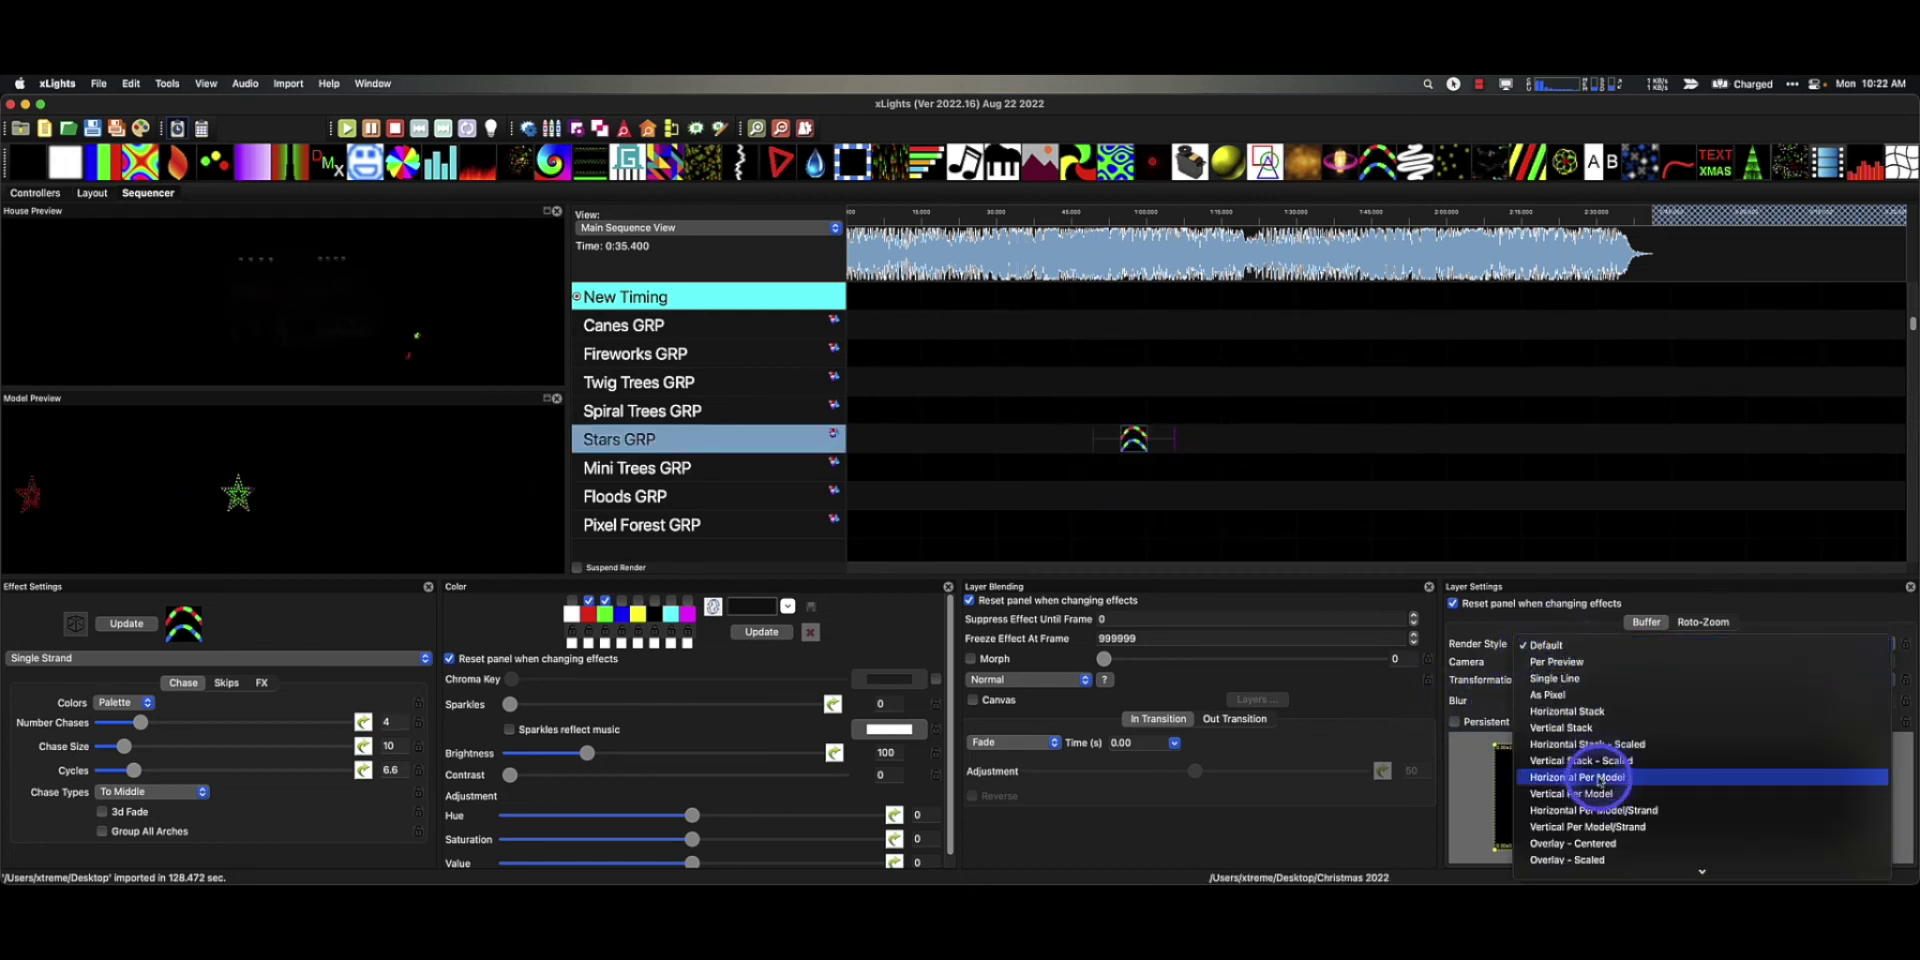
pyautogui.scroll(-3, 1599, 779)
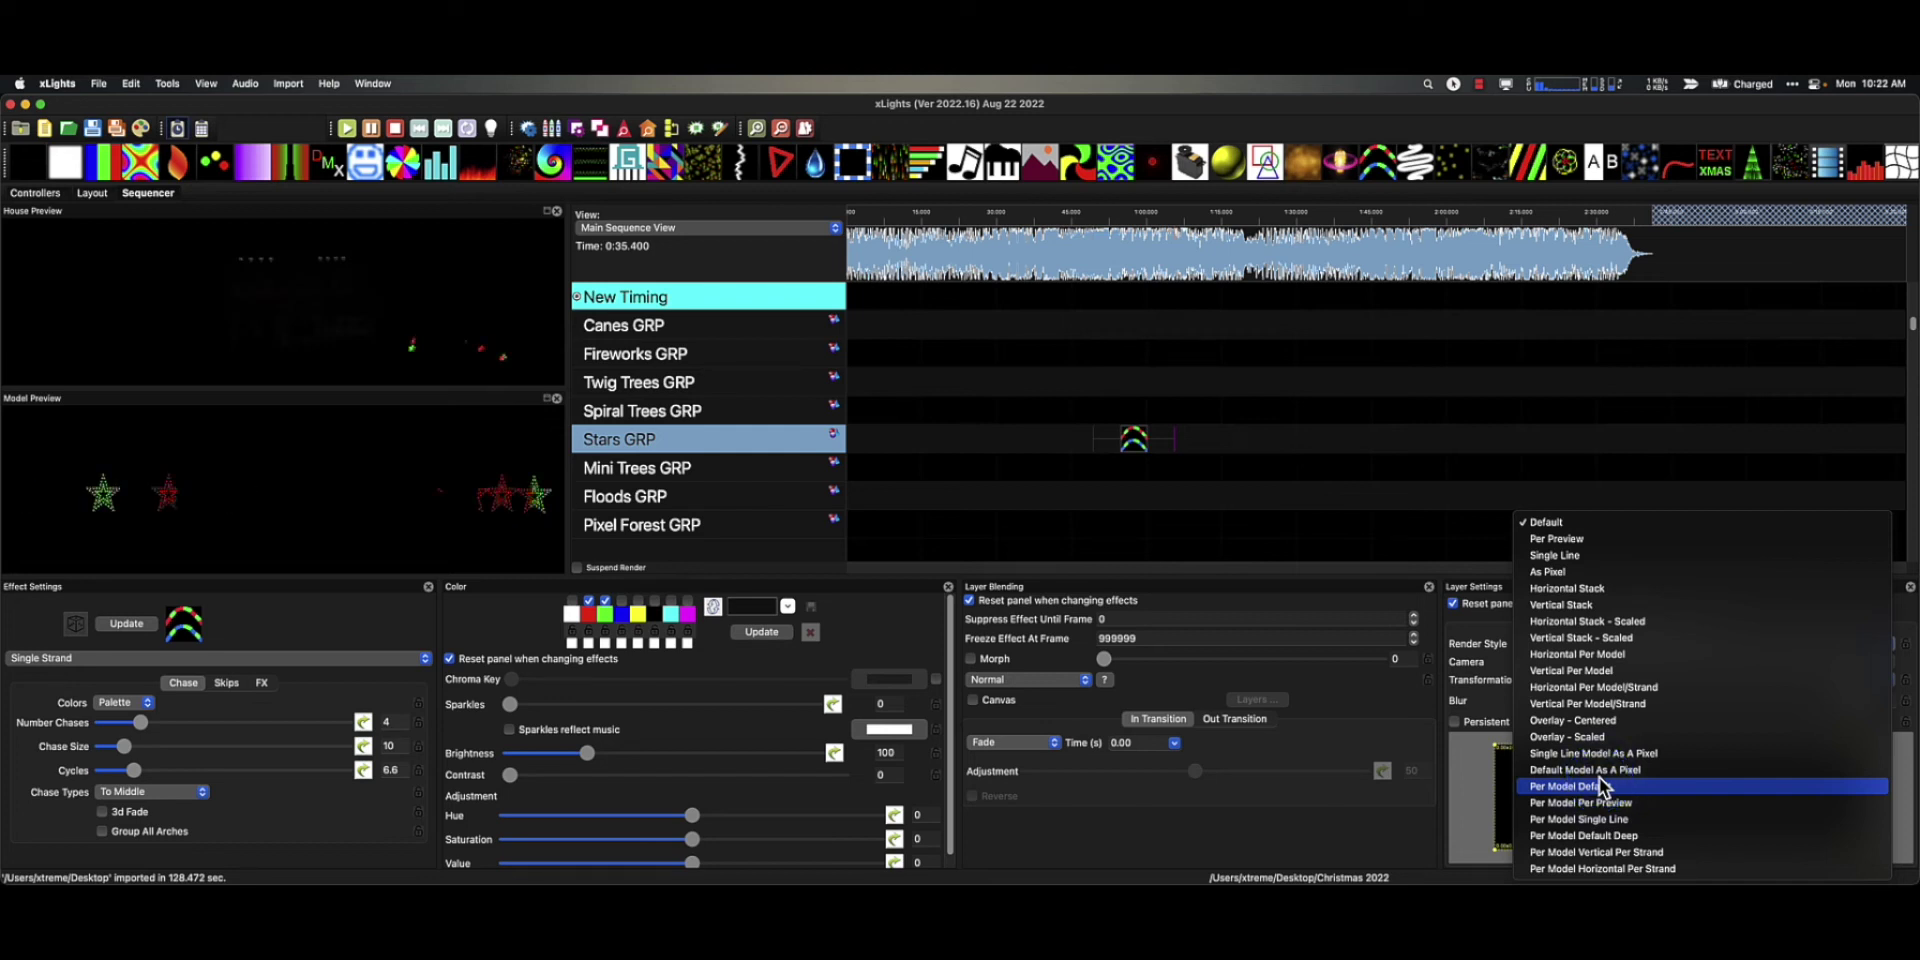
pyautogui.click(1585, 720)
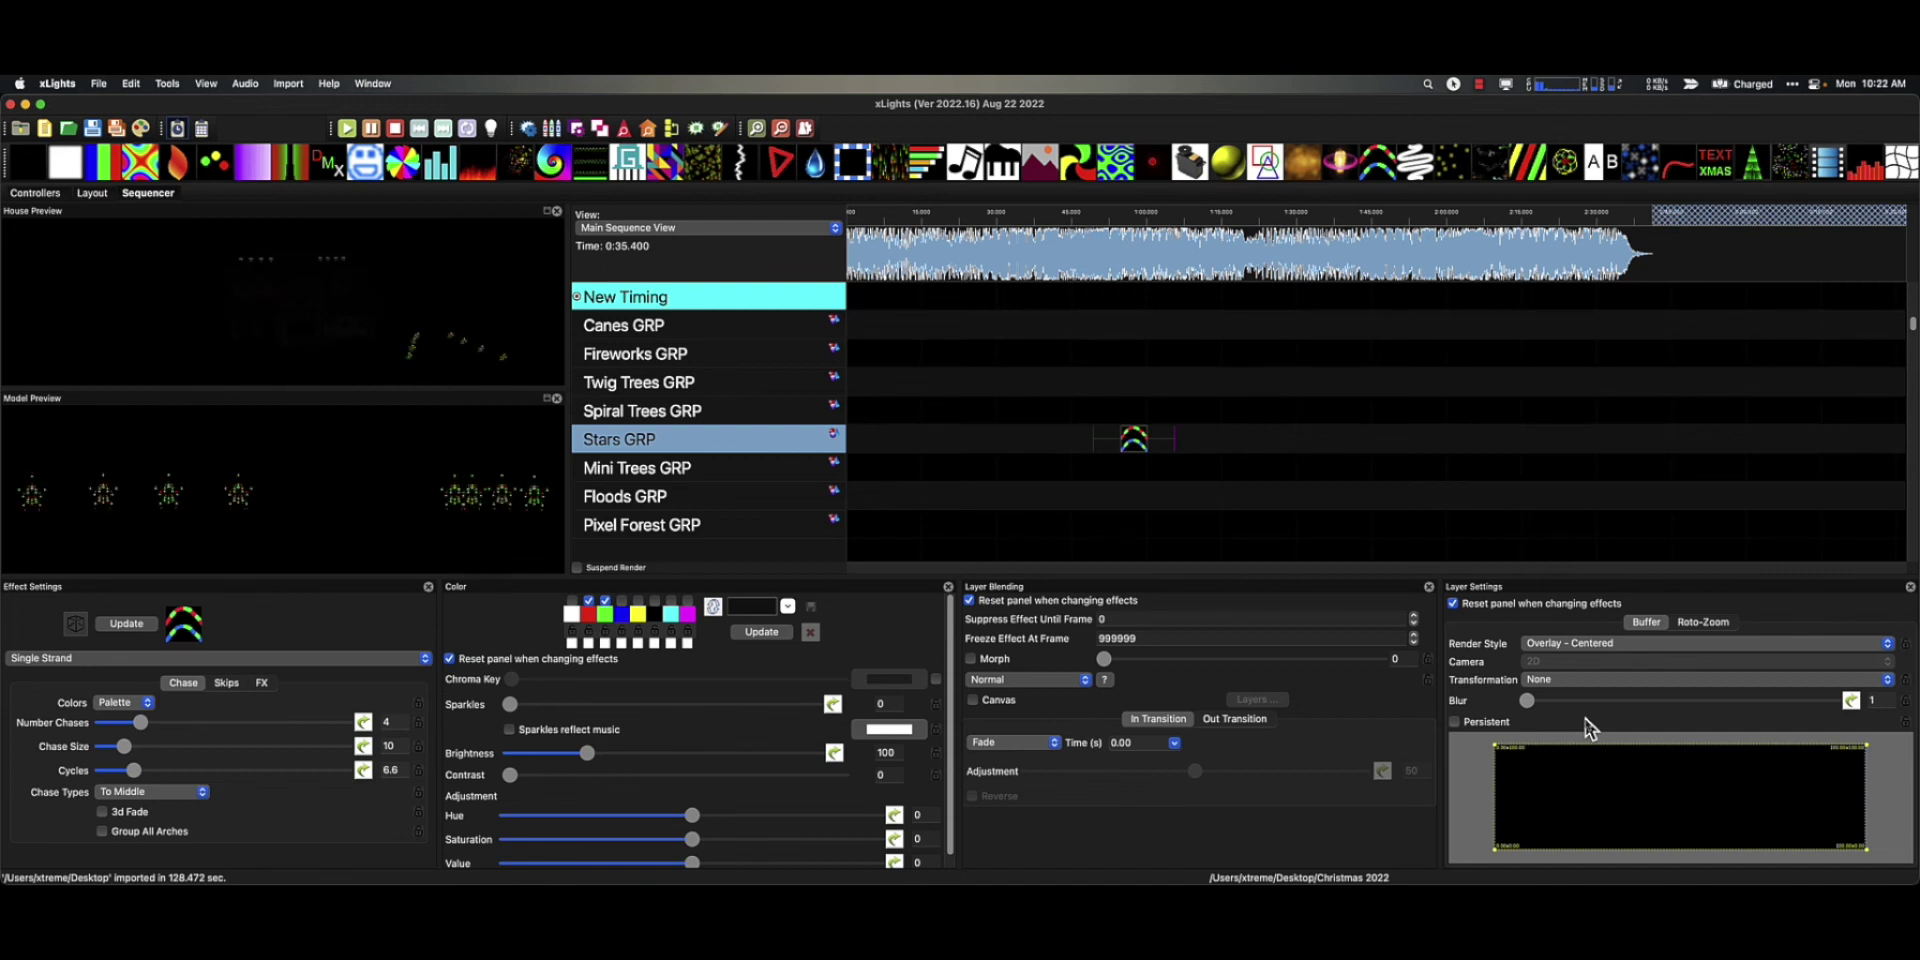
# Show the house display in the Layout tab and bring the xlights.org release notes forward
pyautogui.click(92, 193)
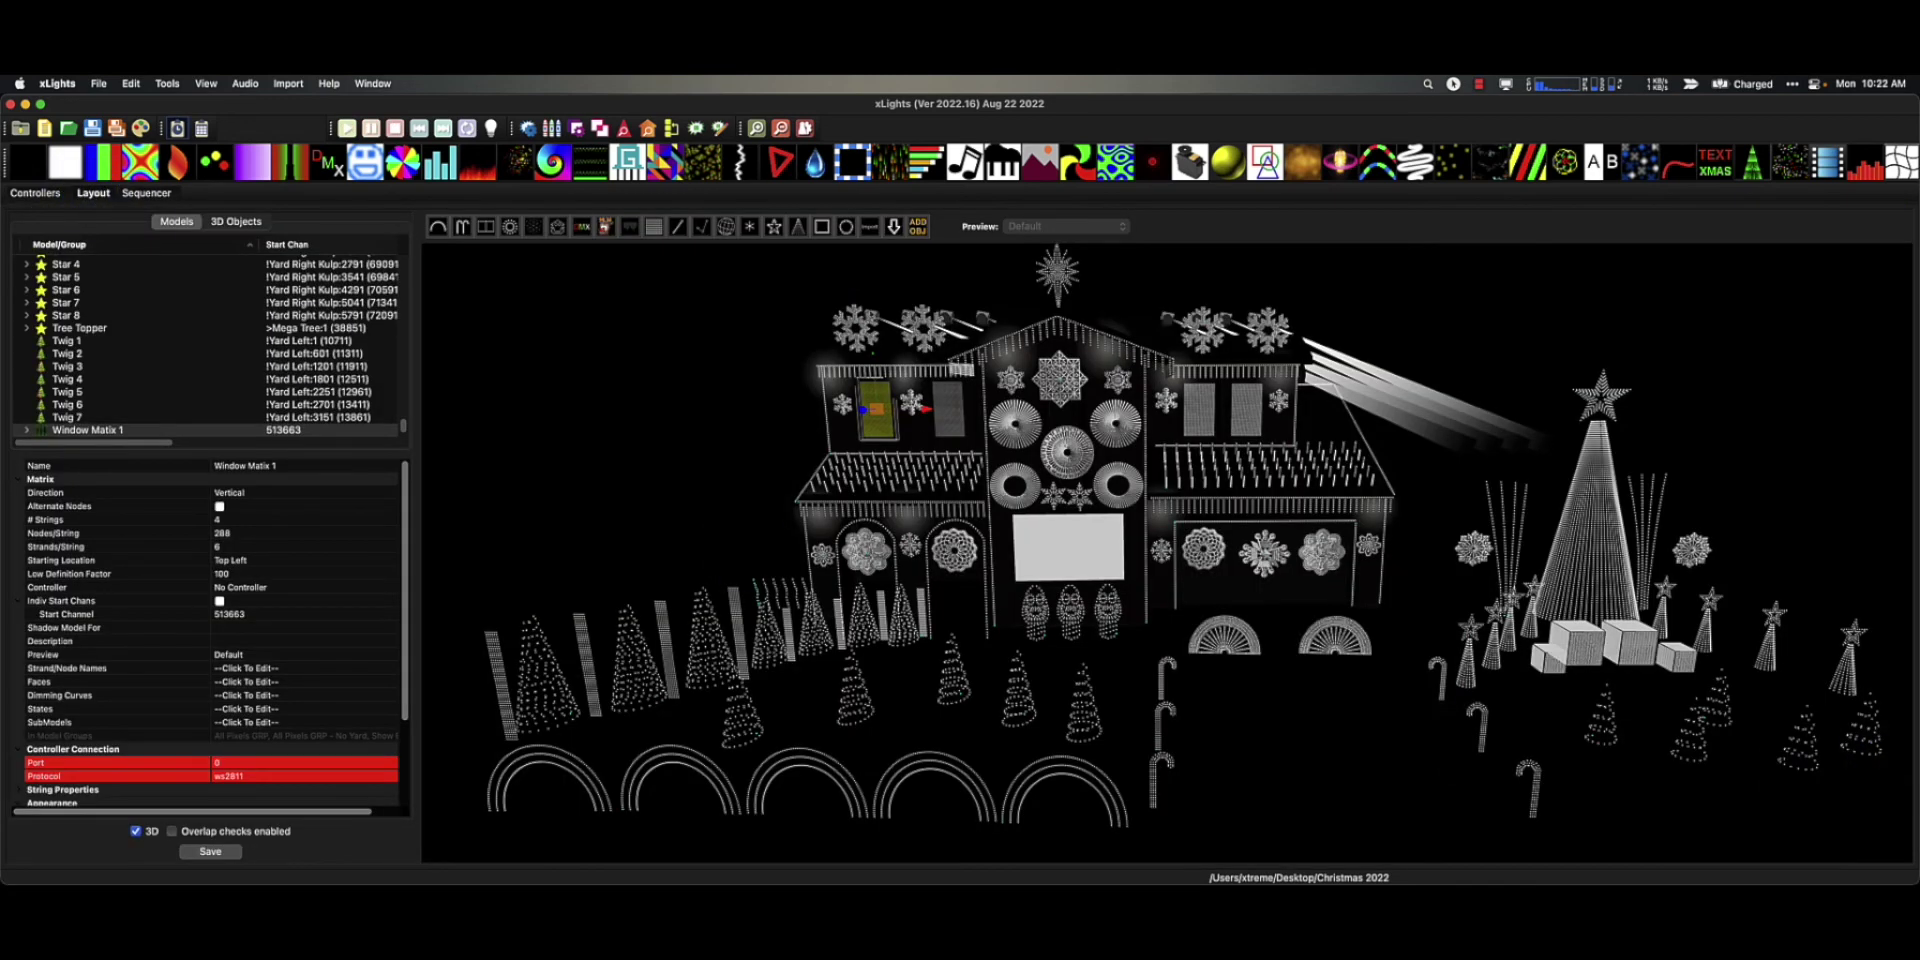
pyautogui.moveTo(990, 875)
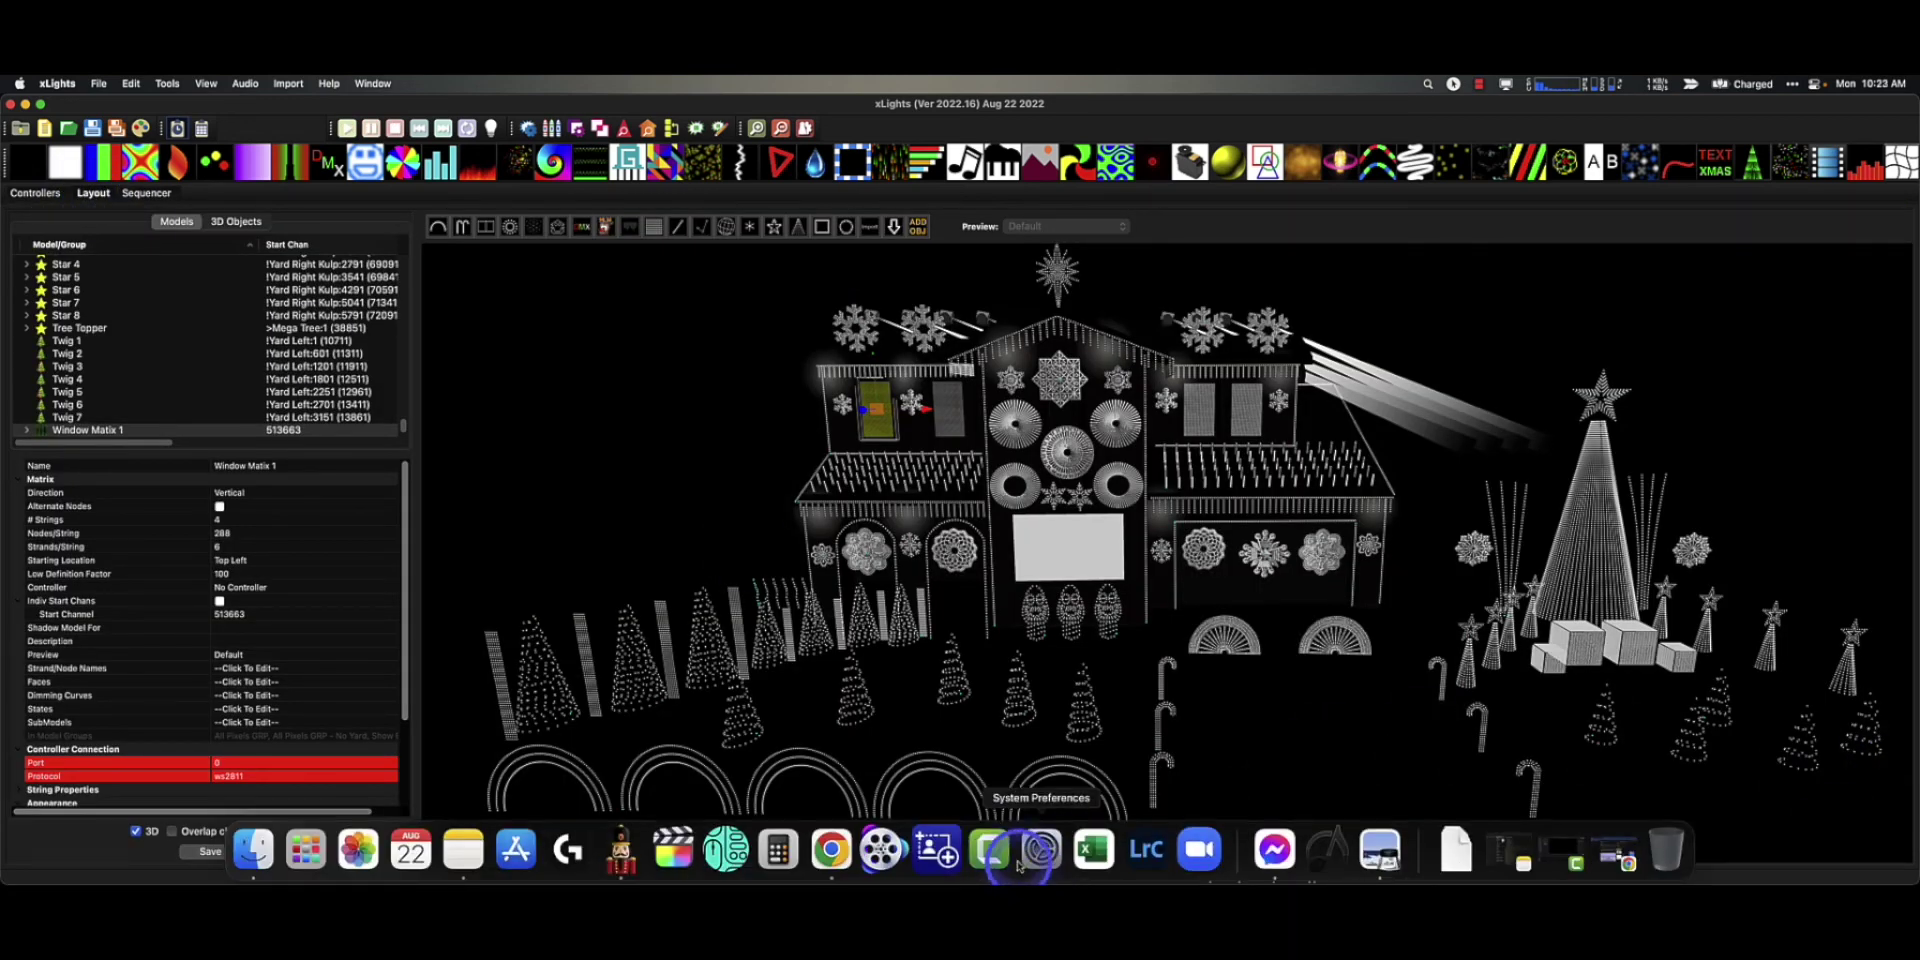
pyautogui.click(831, 848)
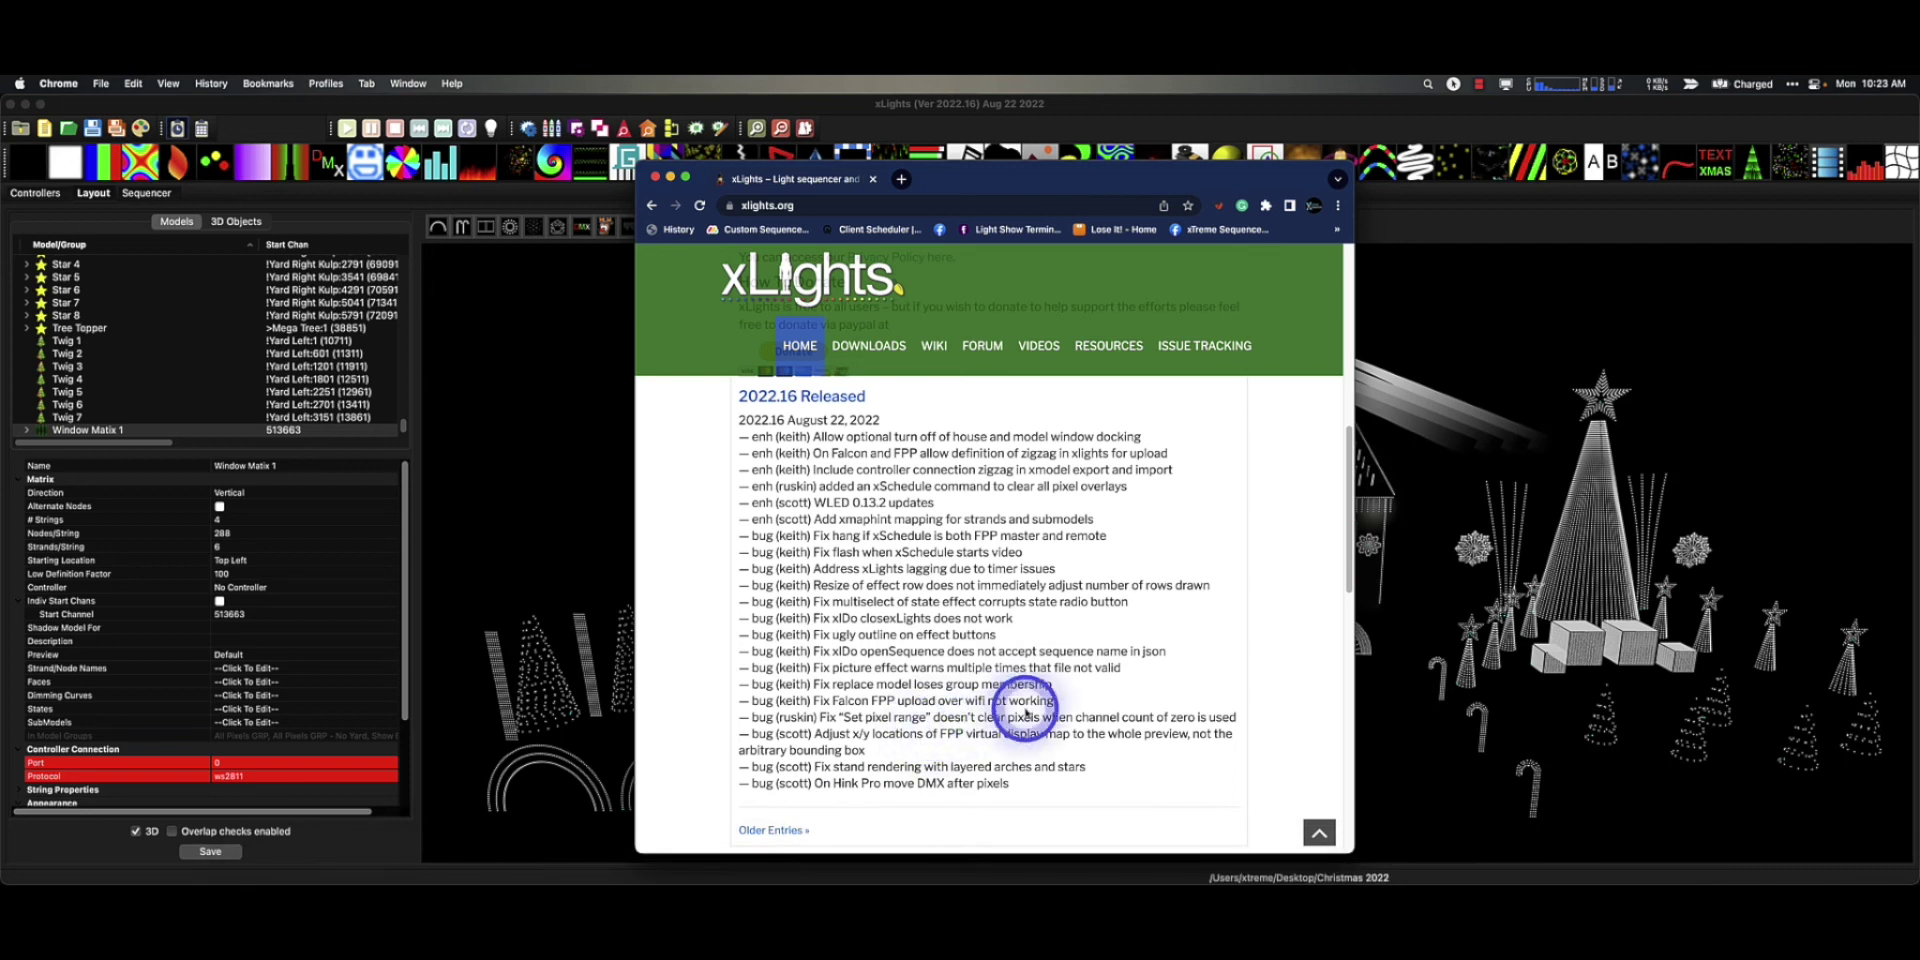
pyautogui.scroll(-3, 990, 704)
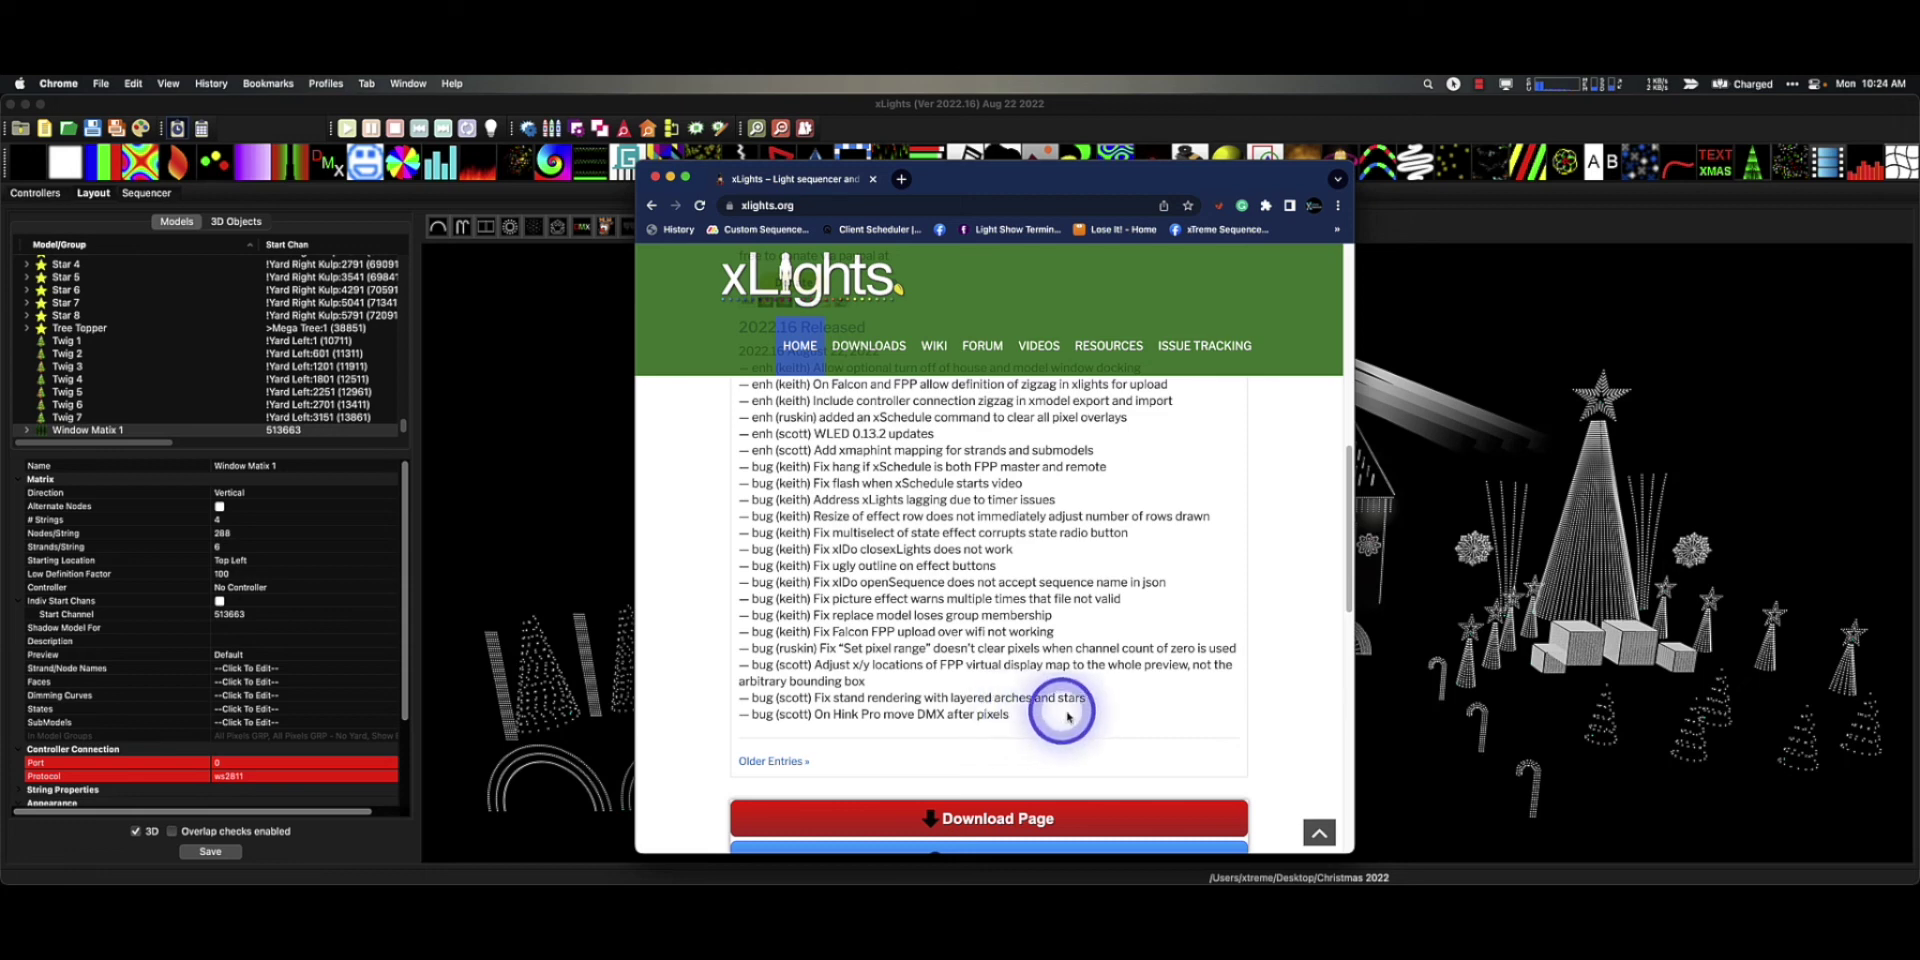
pyautogui.scroll(2, 1040, 712)
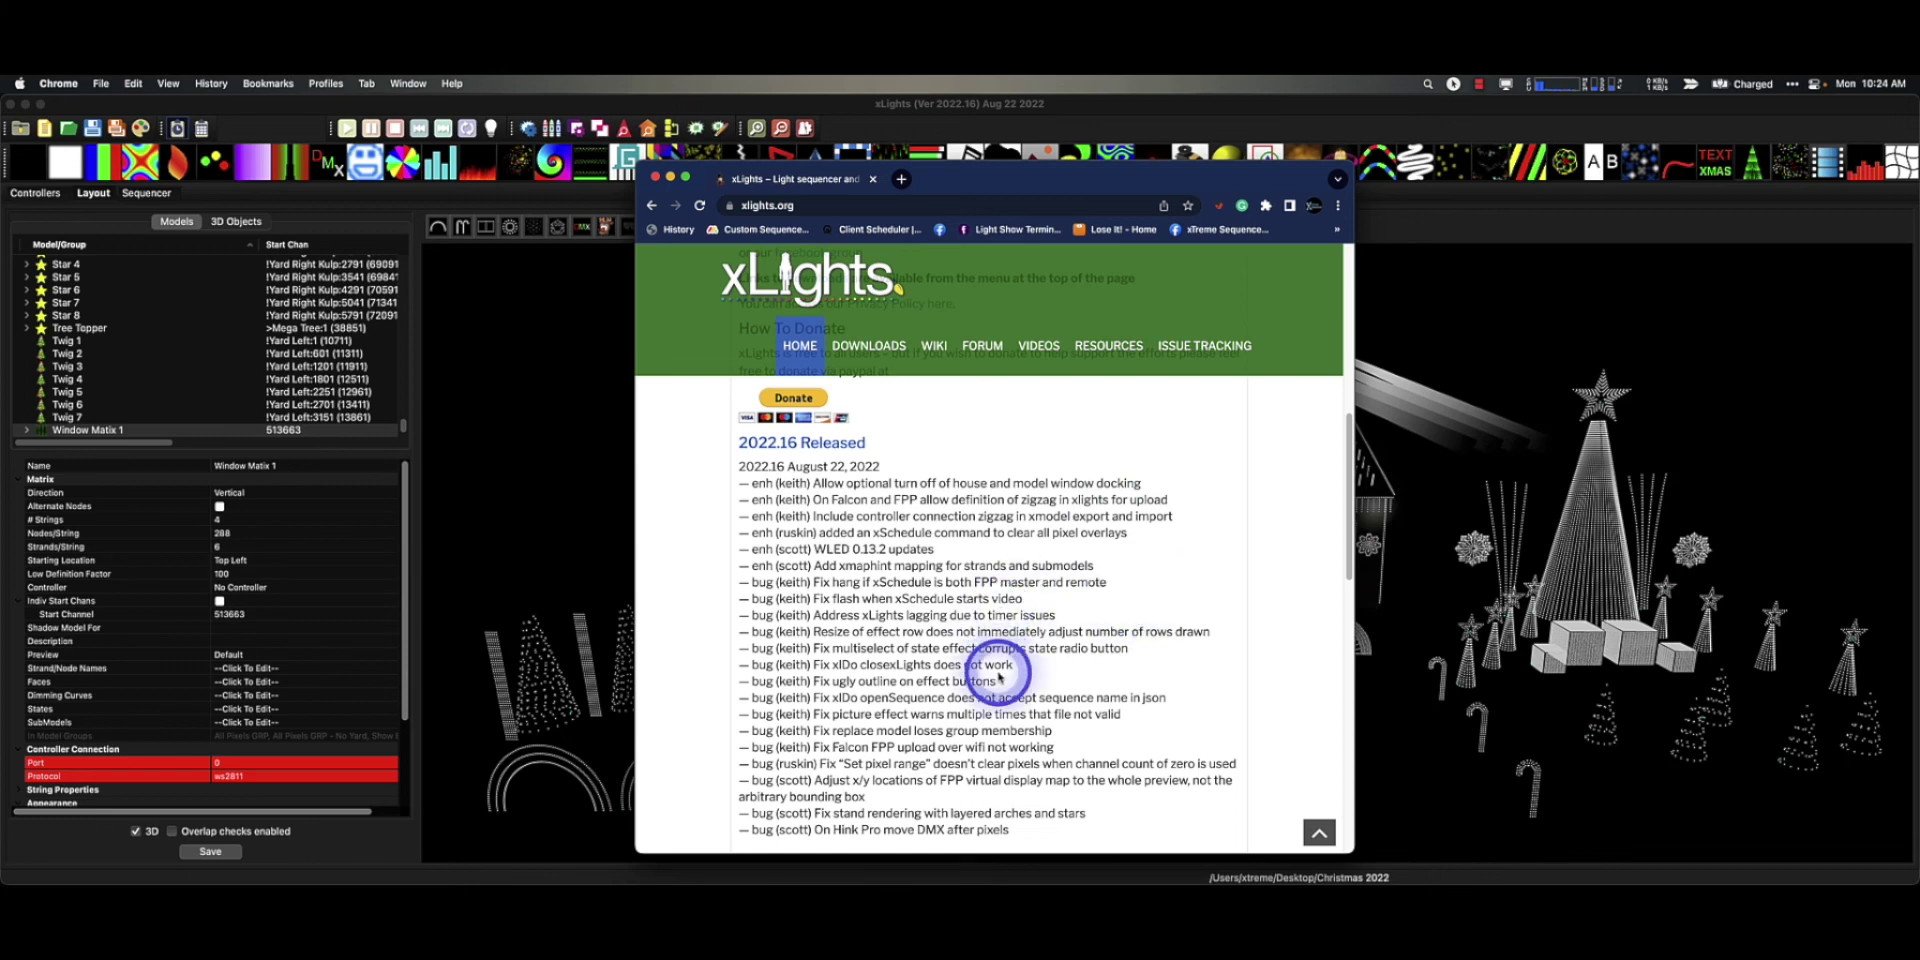
pyautogui.scroll(-2, 999, 676)
pyautogui.scroll(3, 999, 677)
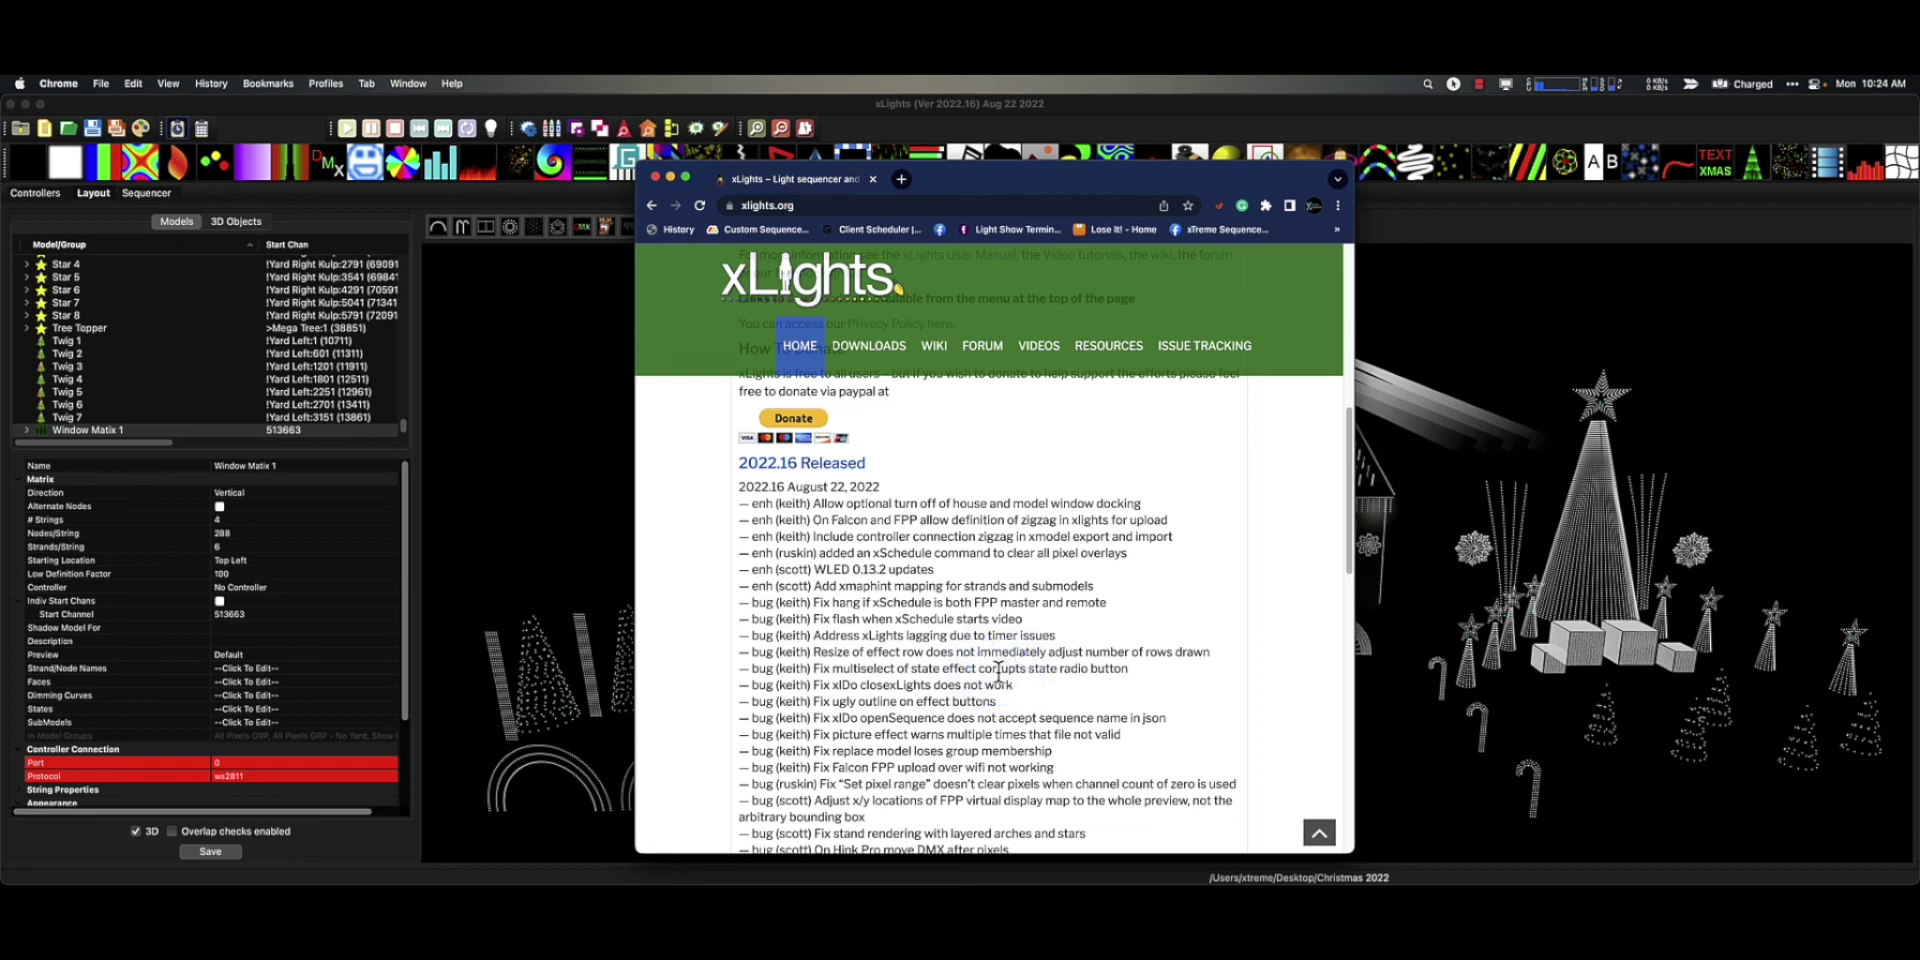
pyautogui.scroll(4, 998, 672)
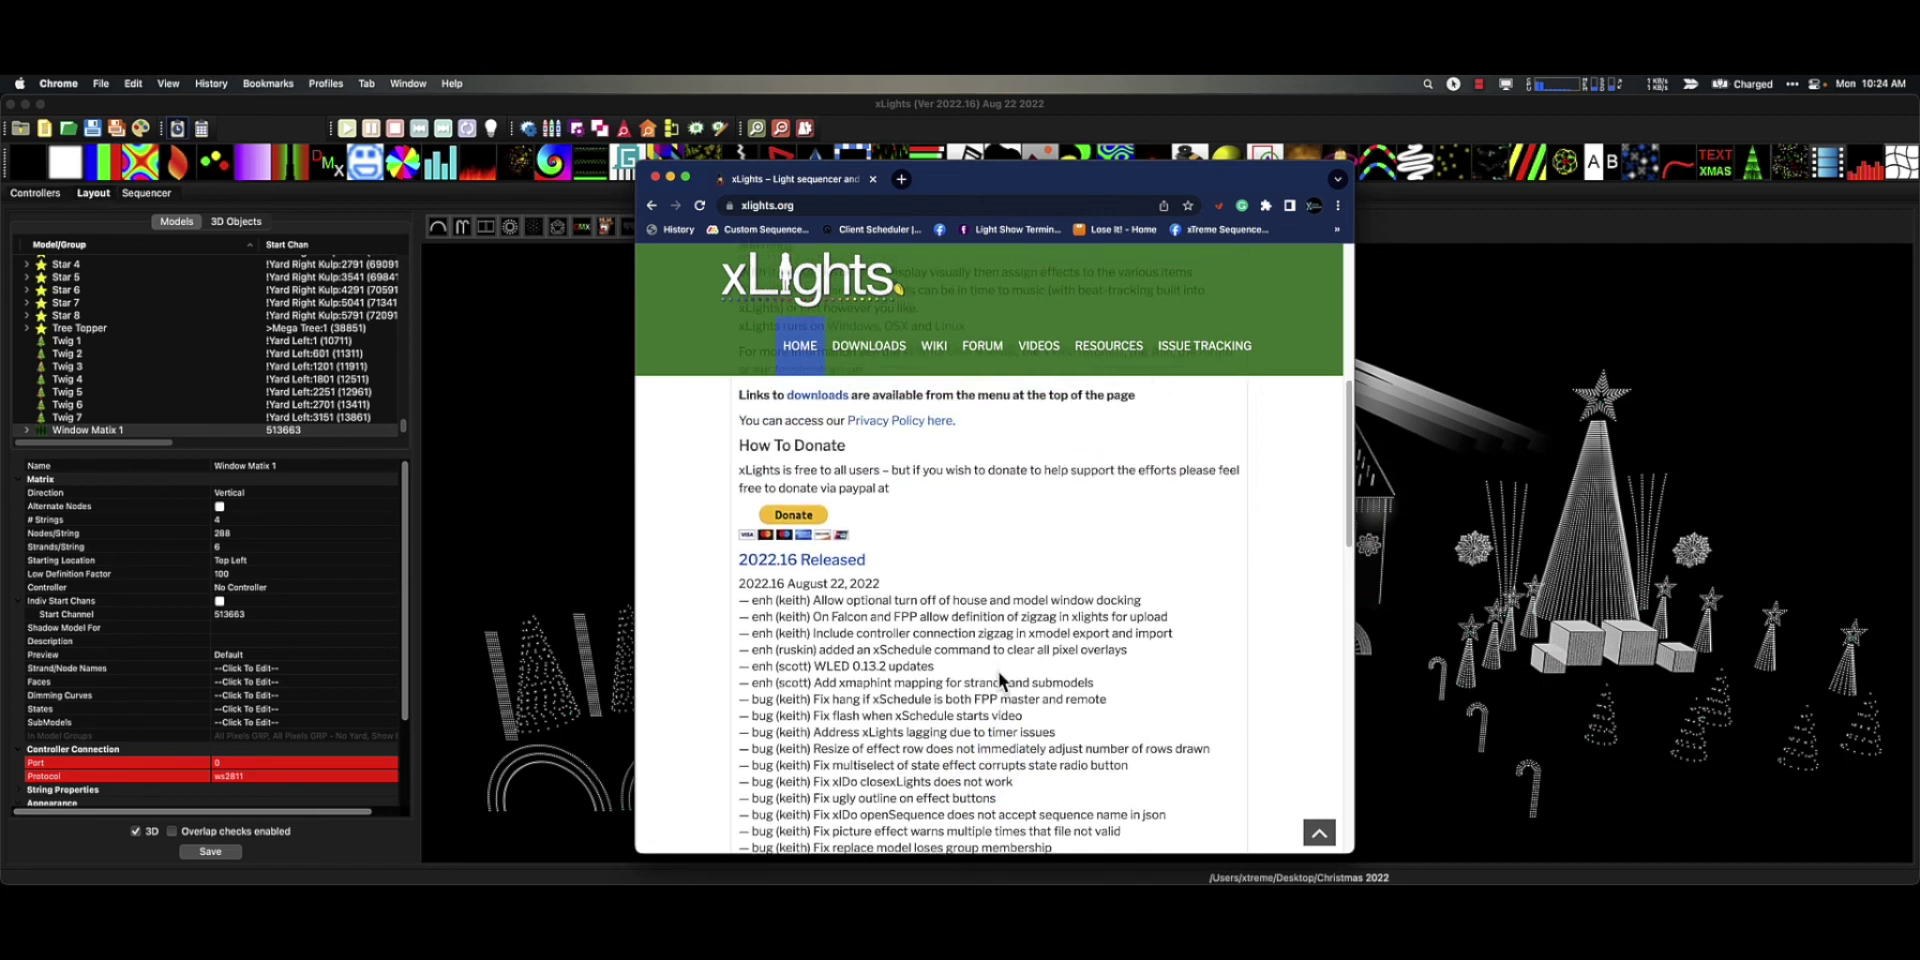
pyautogui.scroll(-3, 999, 672)
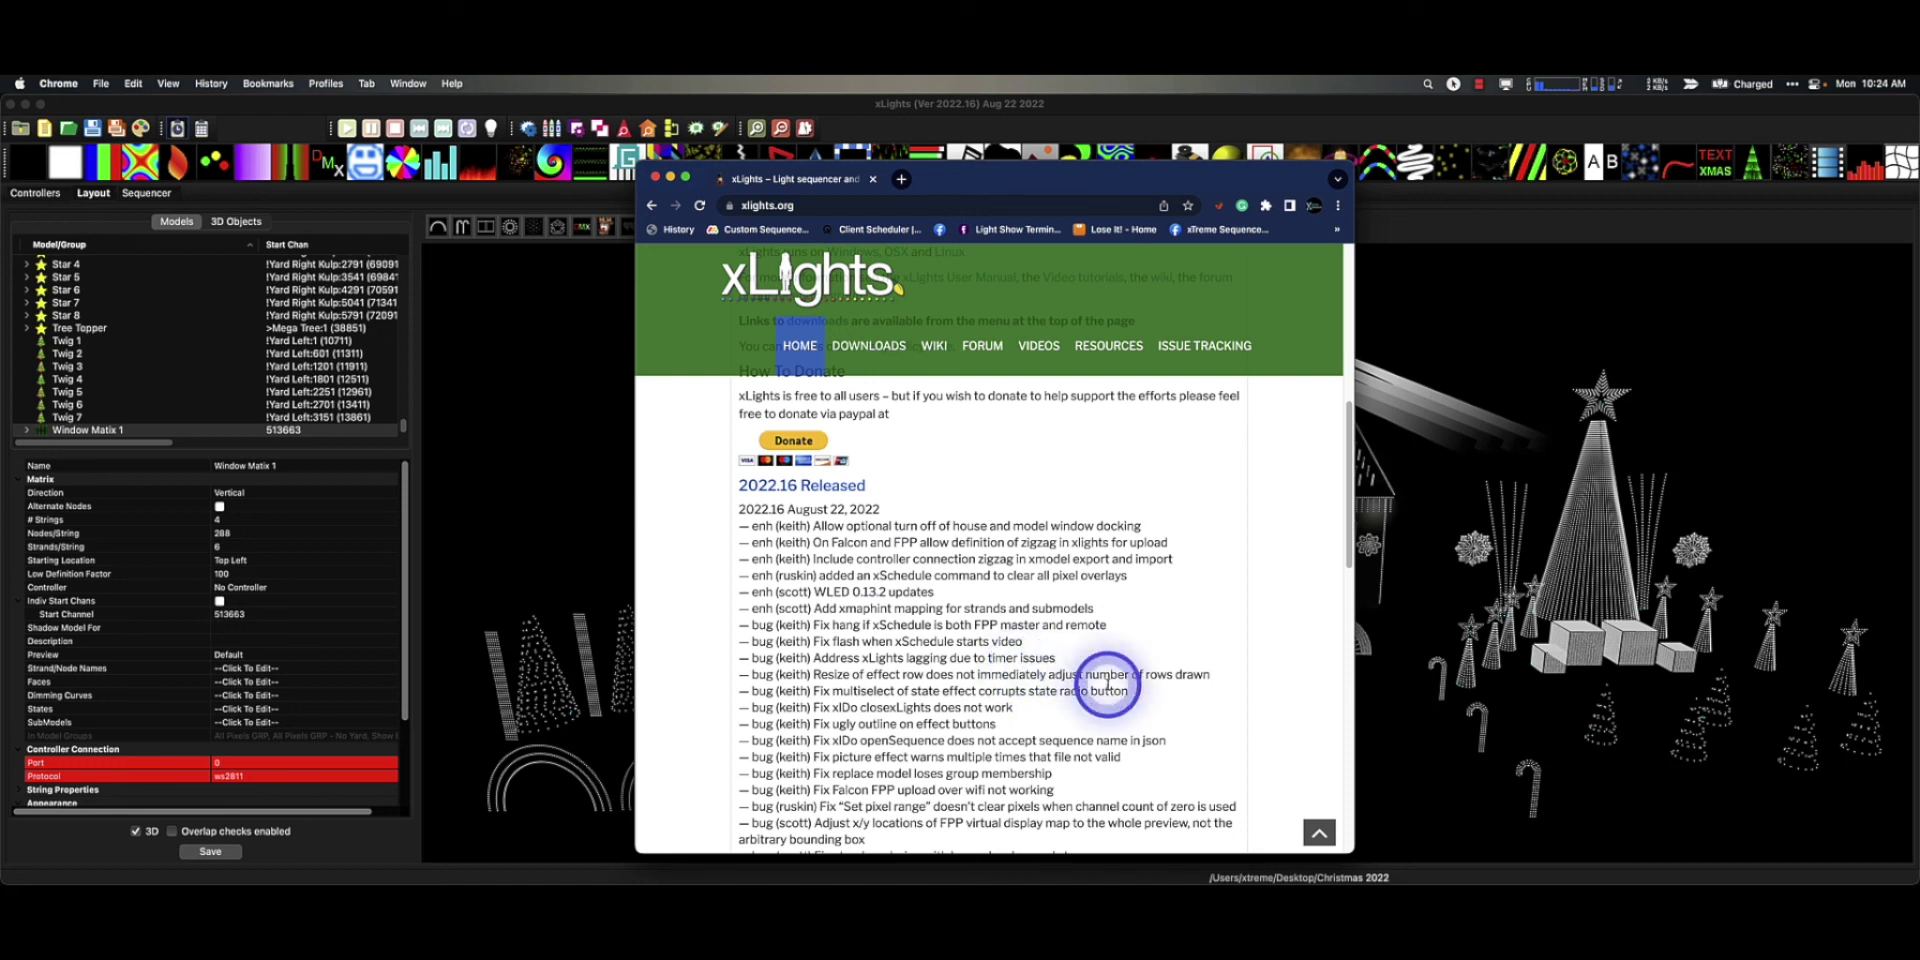
pyautogui.scroll(-2, 1107, 684)
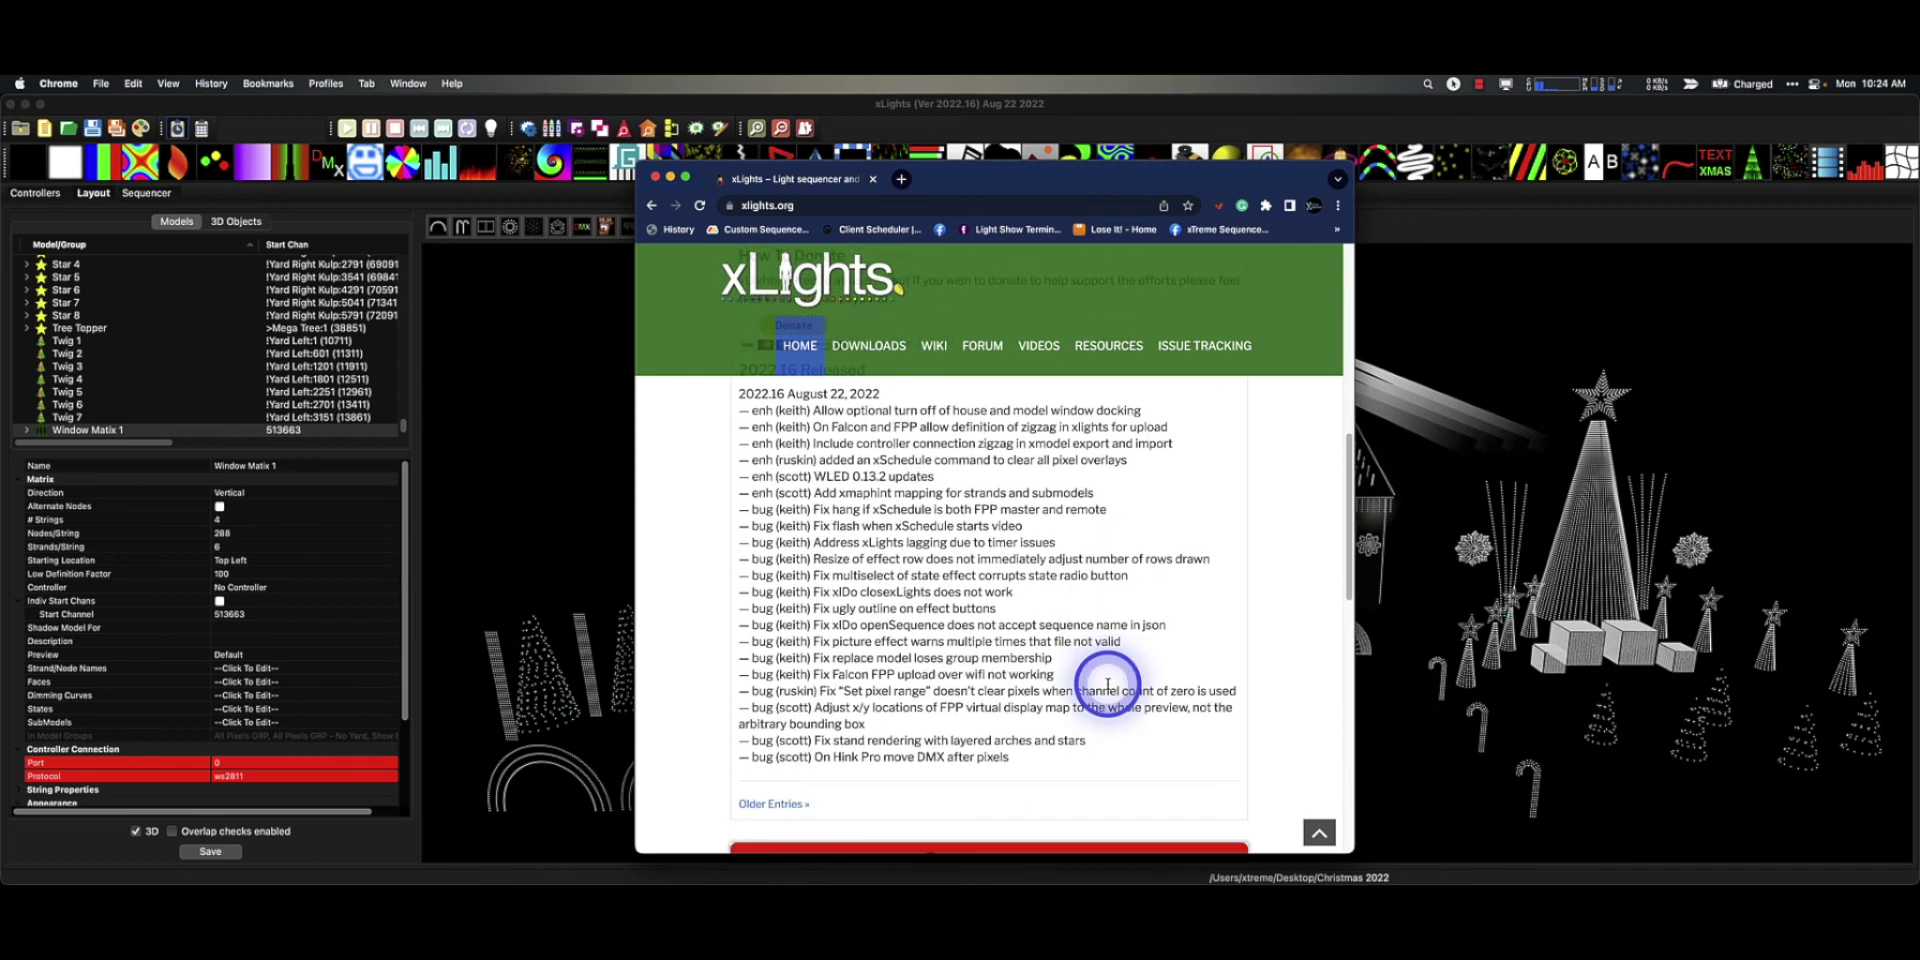
pyautogui.scroll(3, 1106, 686)
pyautogui.scroll(-3, 1109, 690)
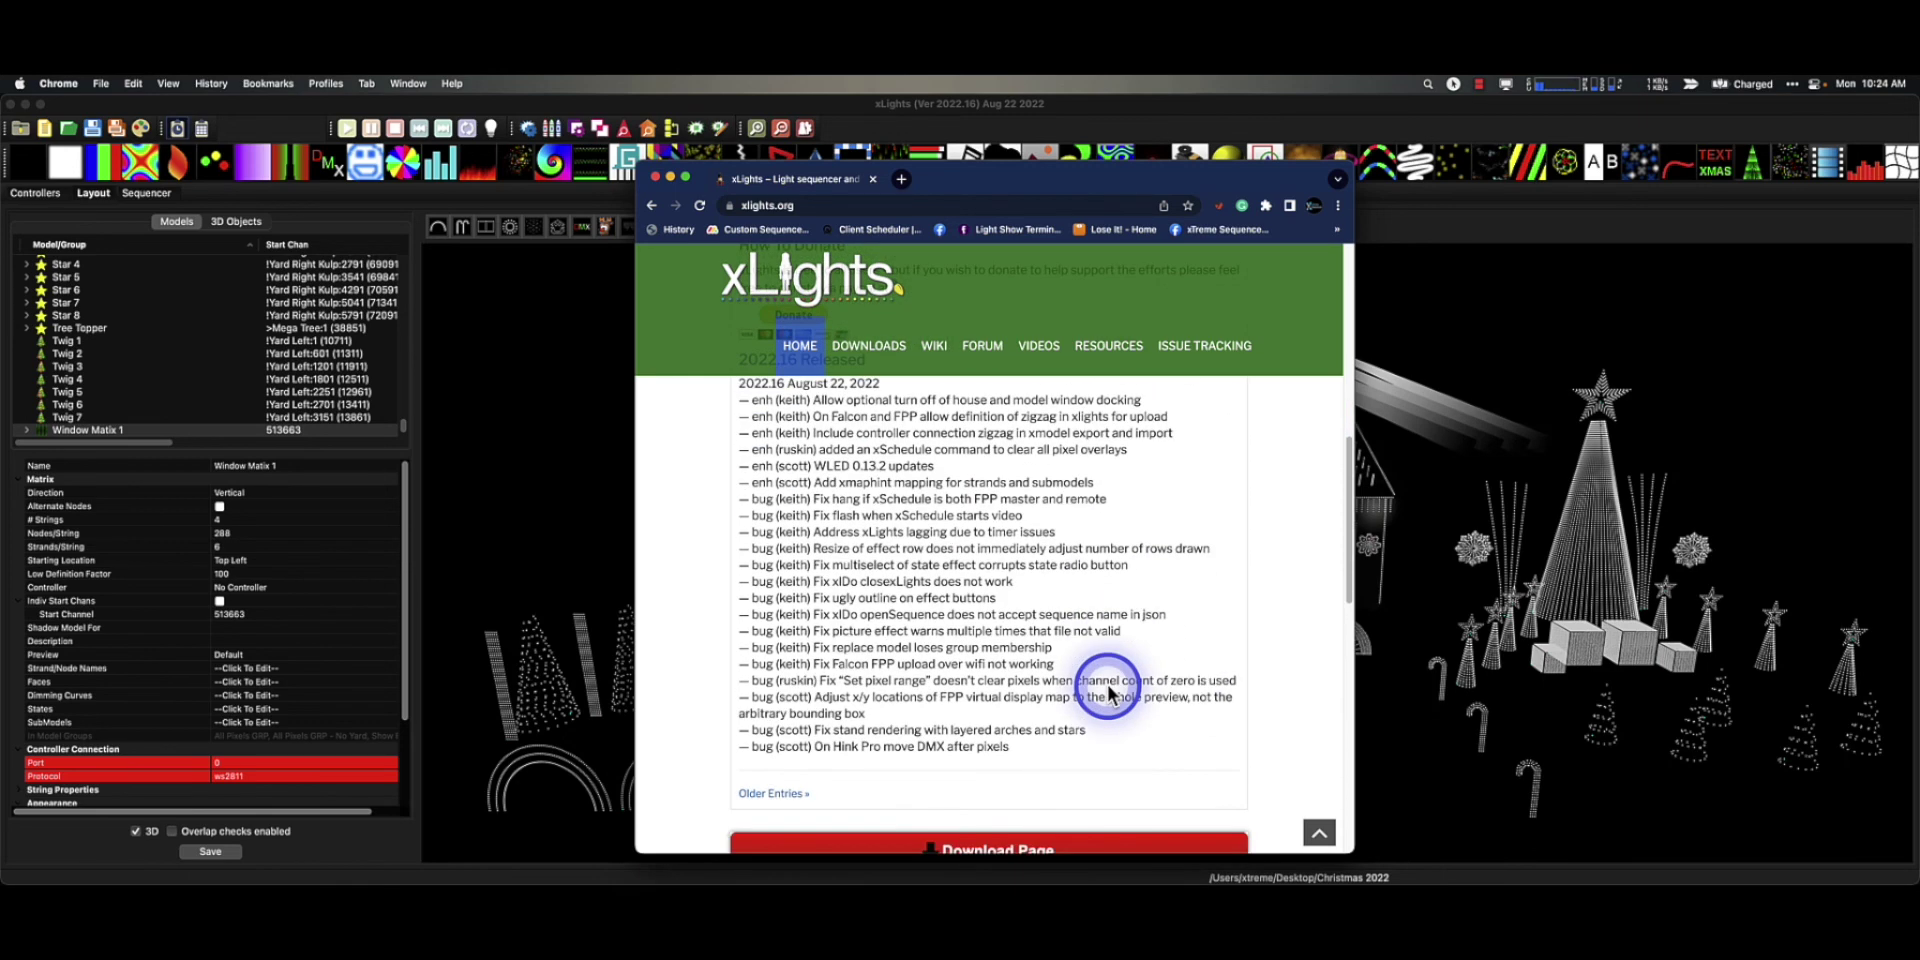
pyautogui.scroll(3, 1119, 696)
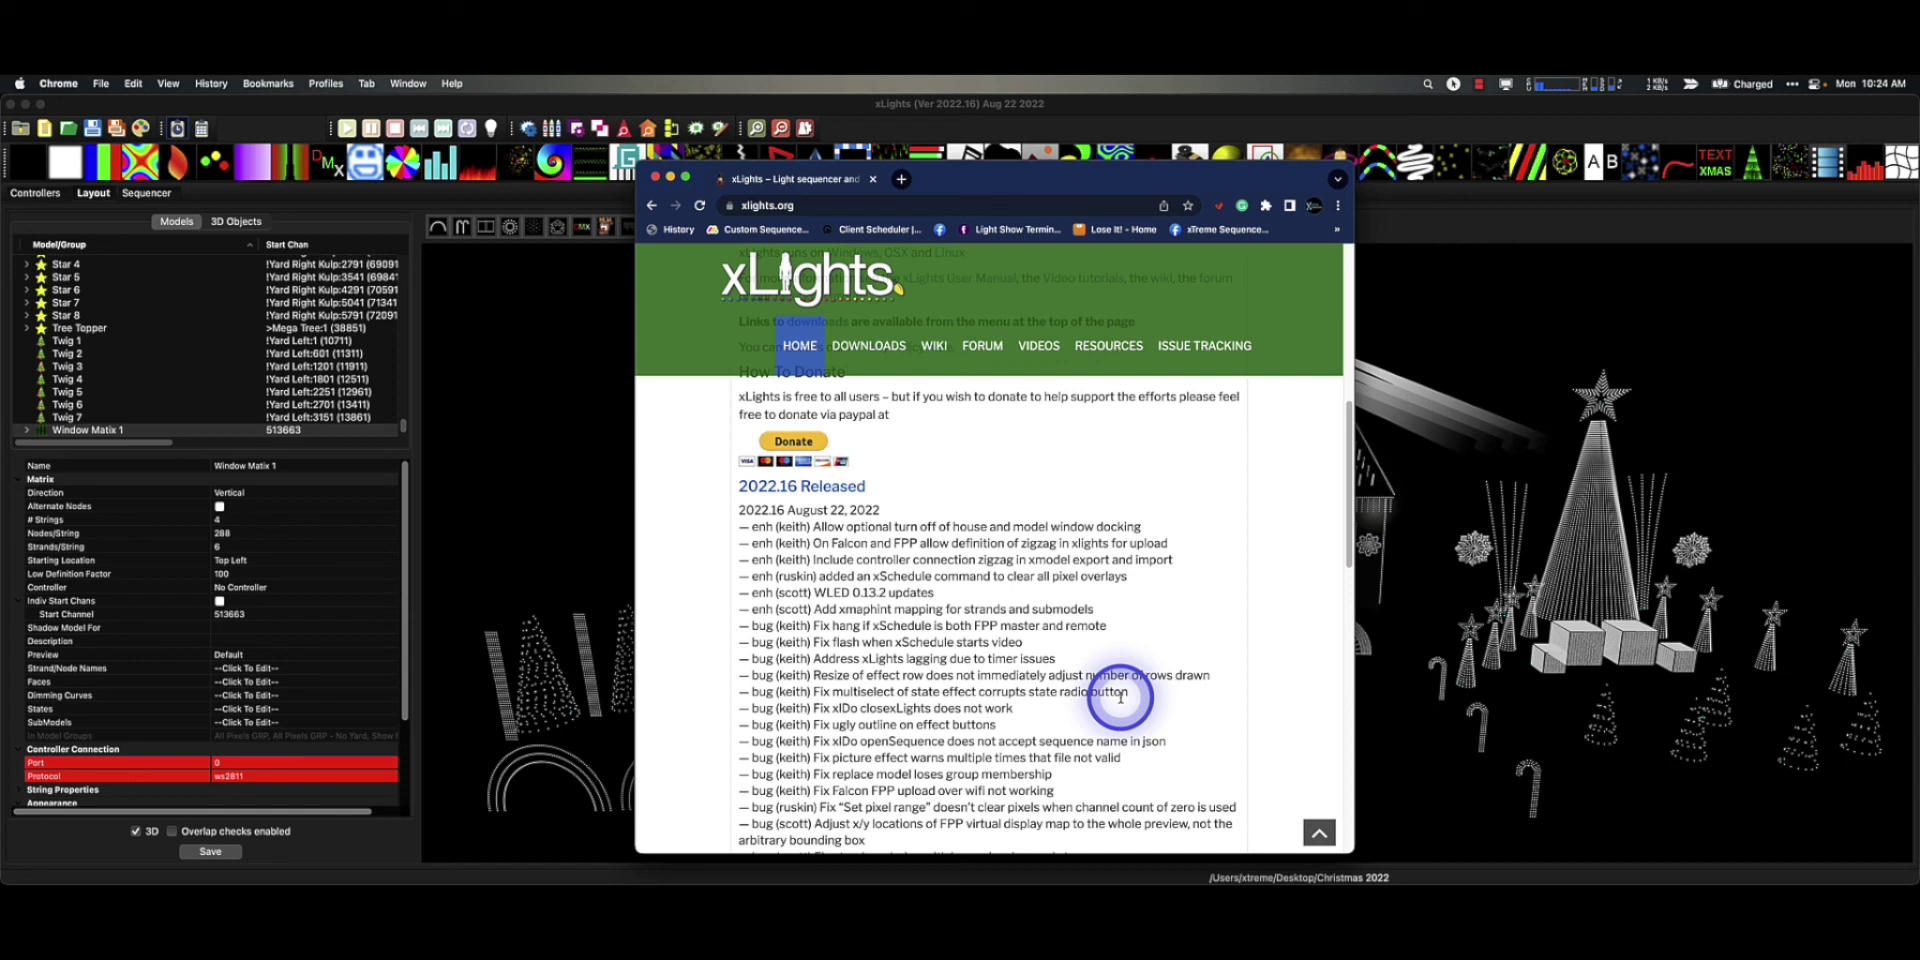